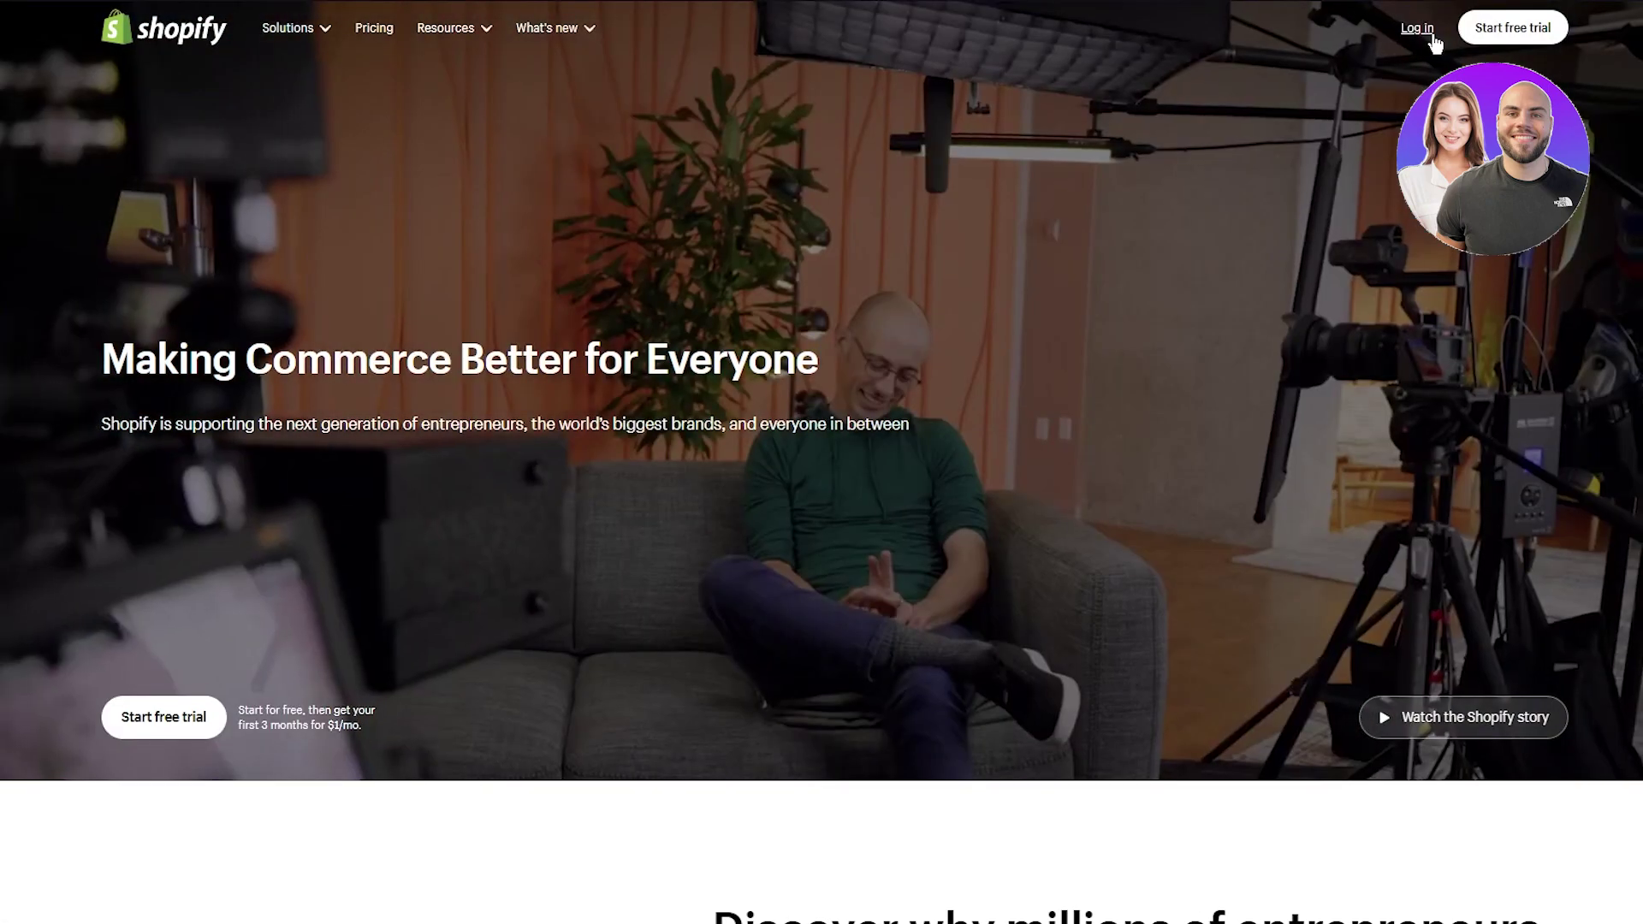
Step: Log in to Google Ads with the chosen Google account to reach the campaigns Overview
click(1433, 36)
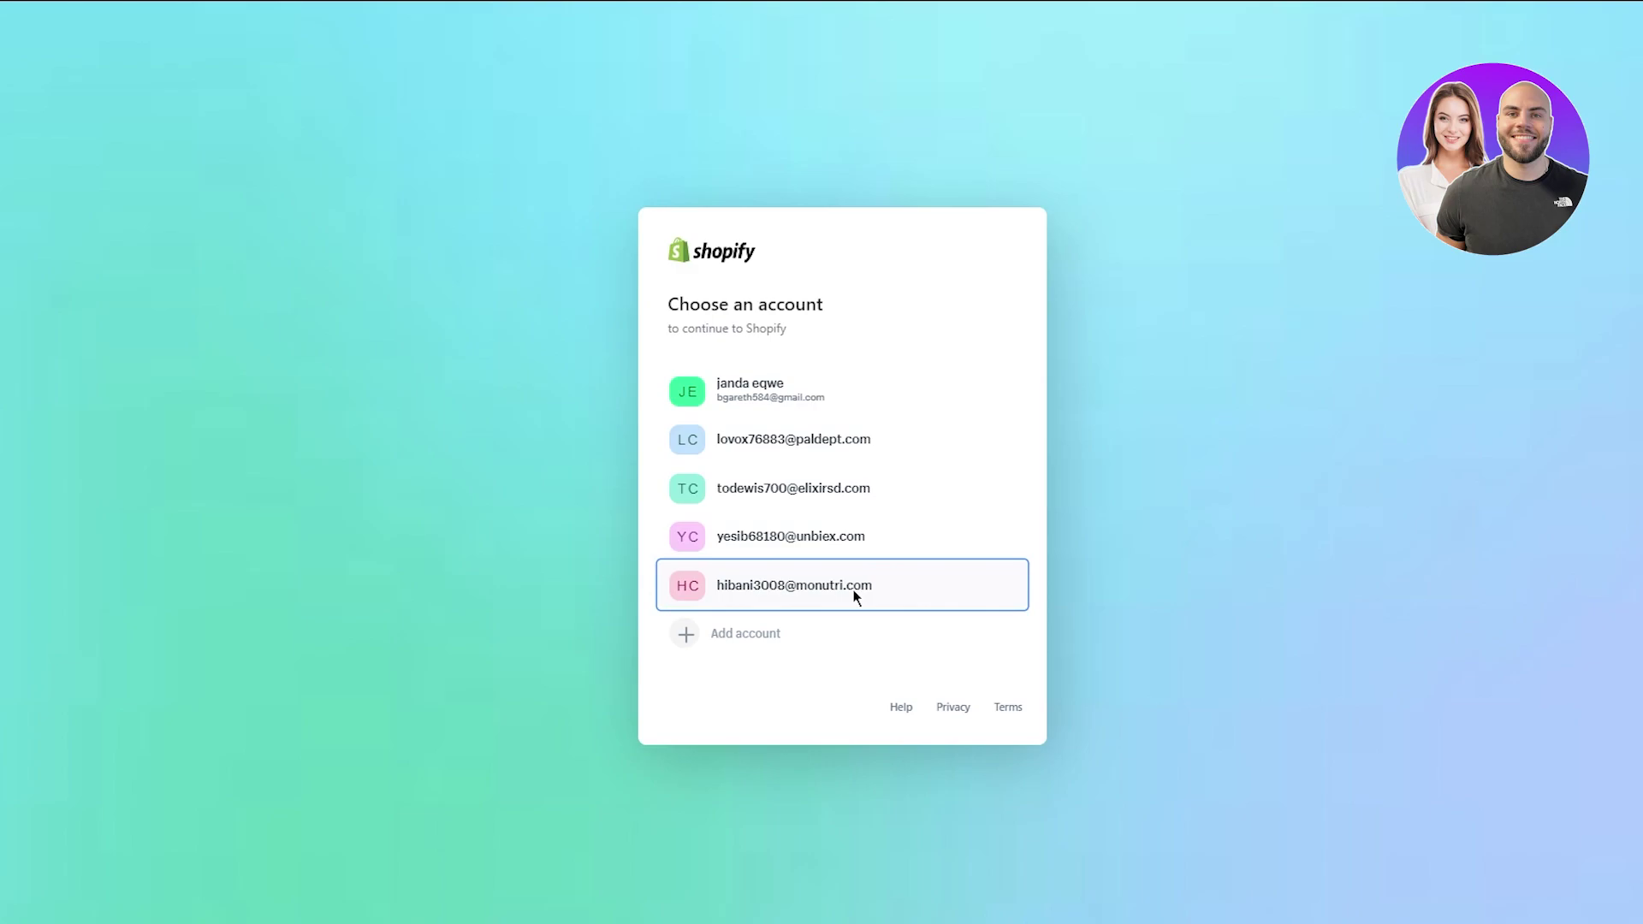
click(854, 594)
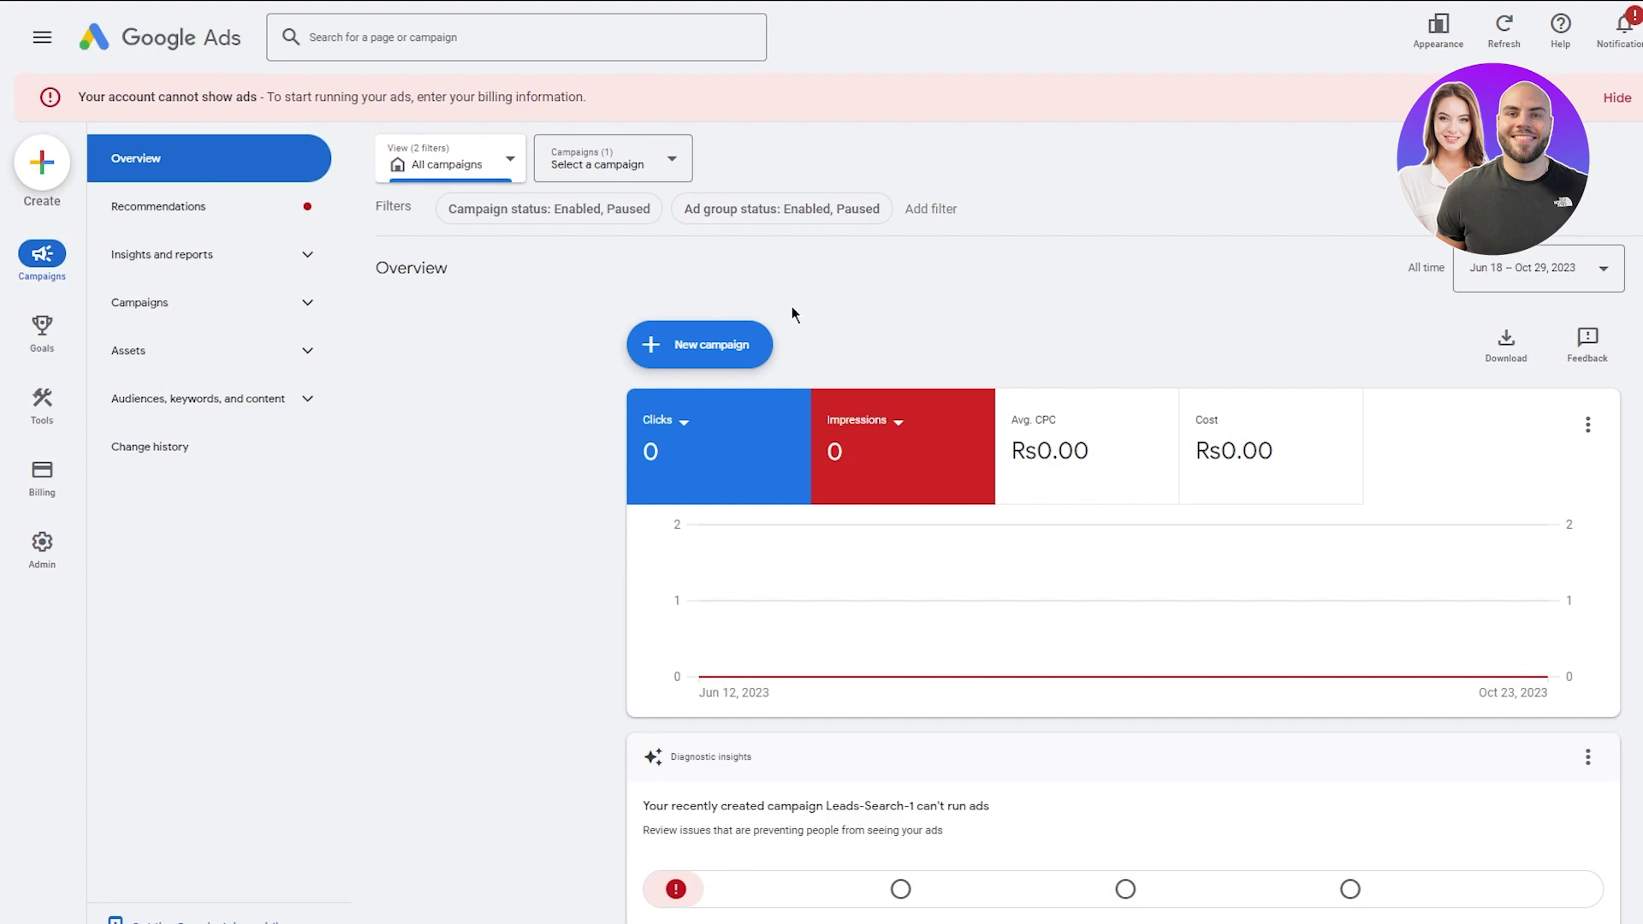
Step: Navigate the Goals menu, expanding Conversions, to its Summary page
click(762, 270)
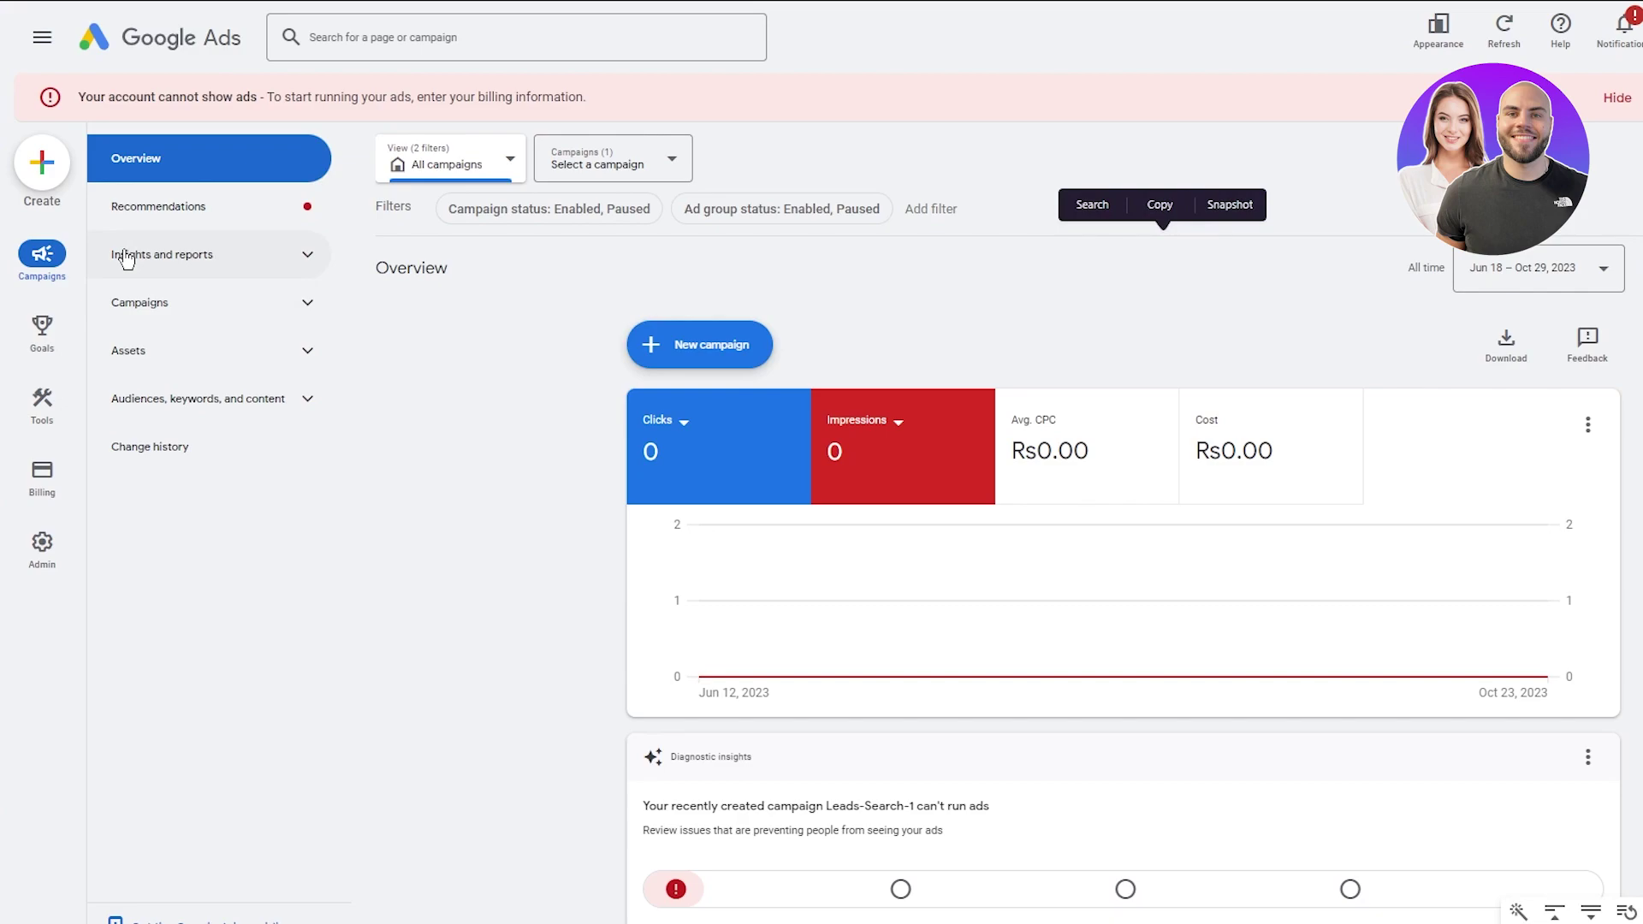
mouse_move(53, 354)
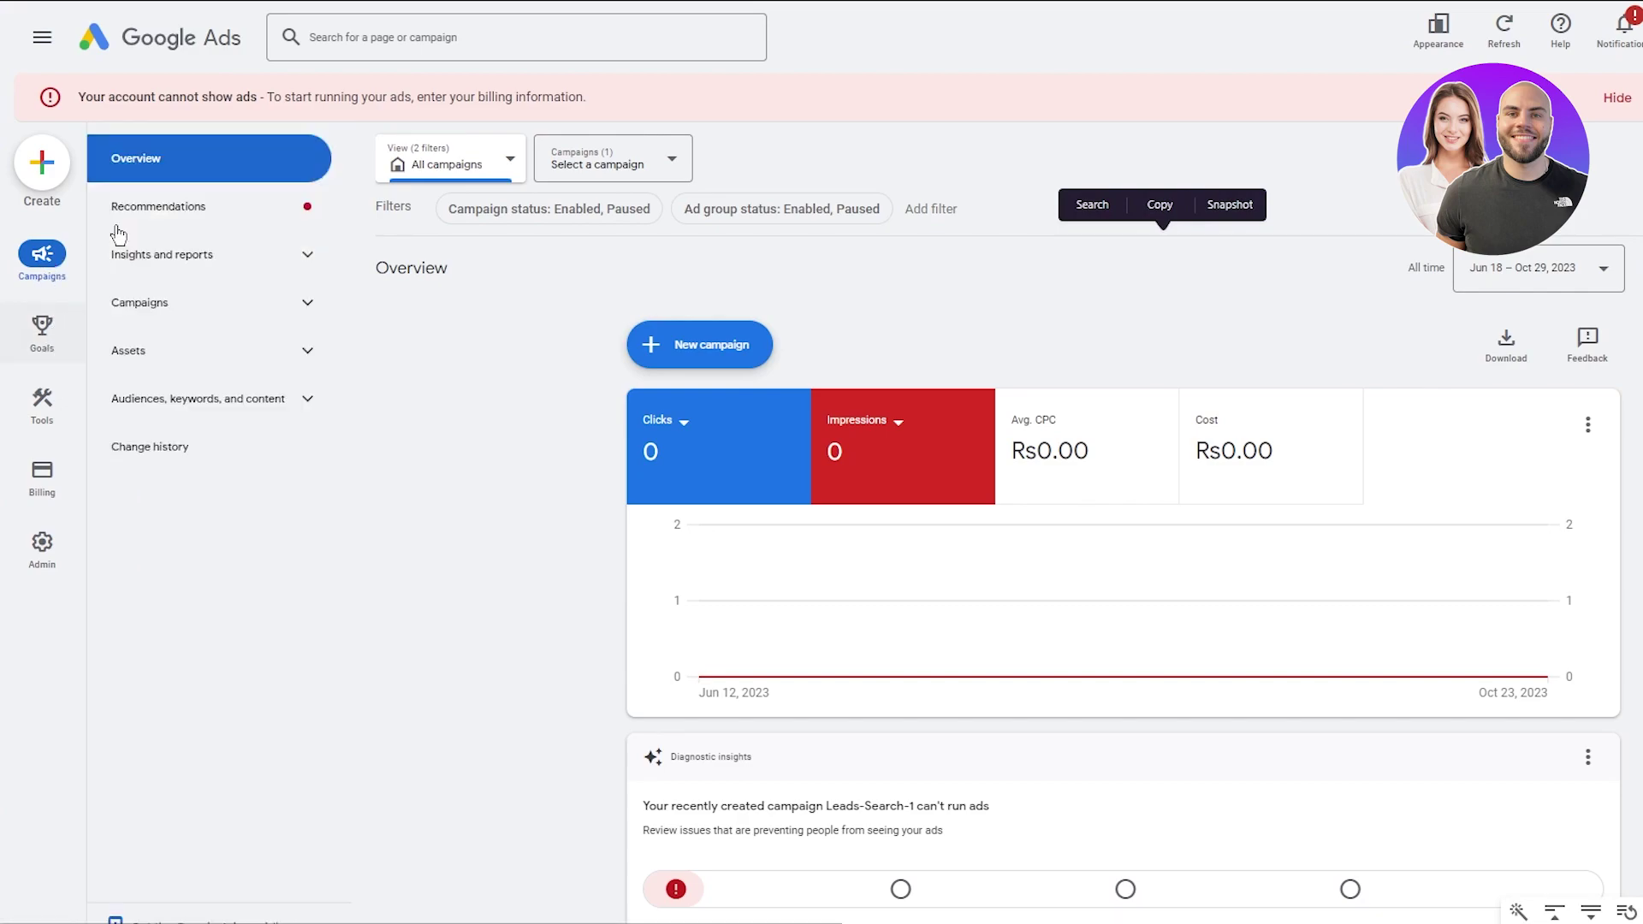
mouse_move(12, 334)
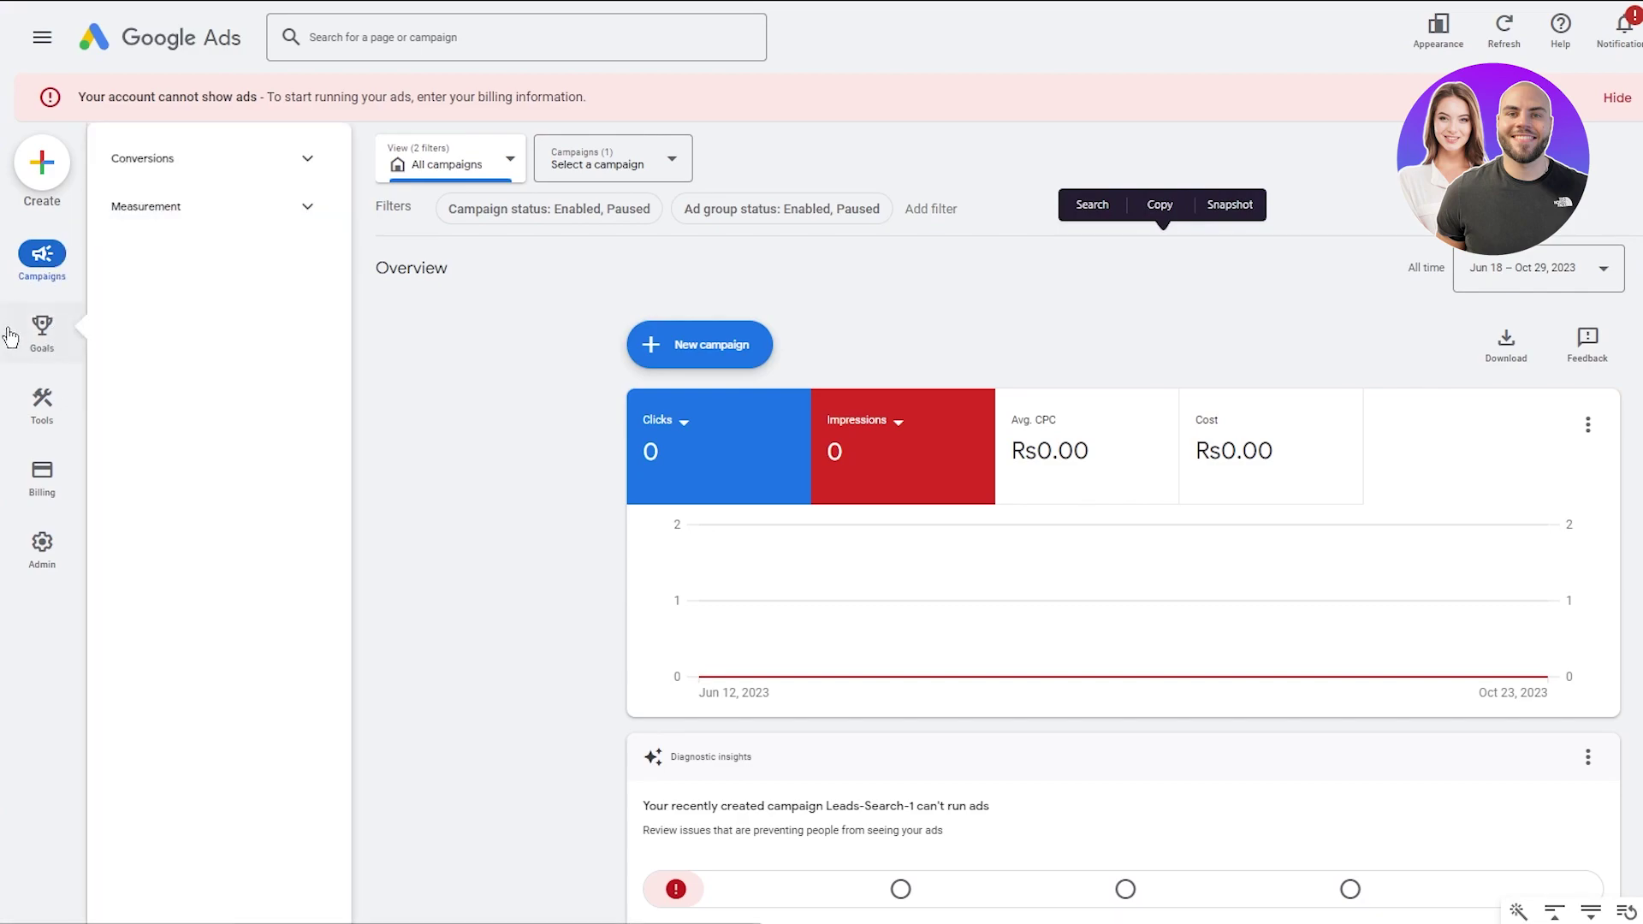
click(174, 178)
click(174, 178)
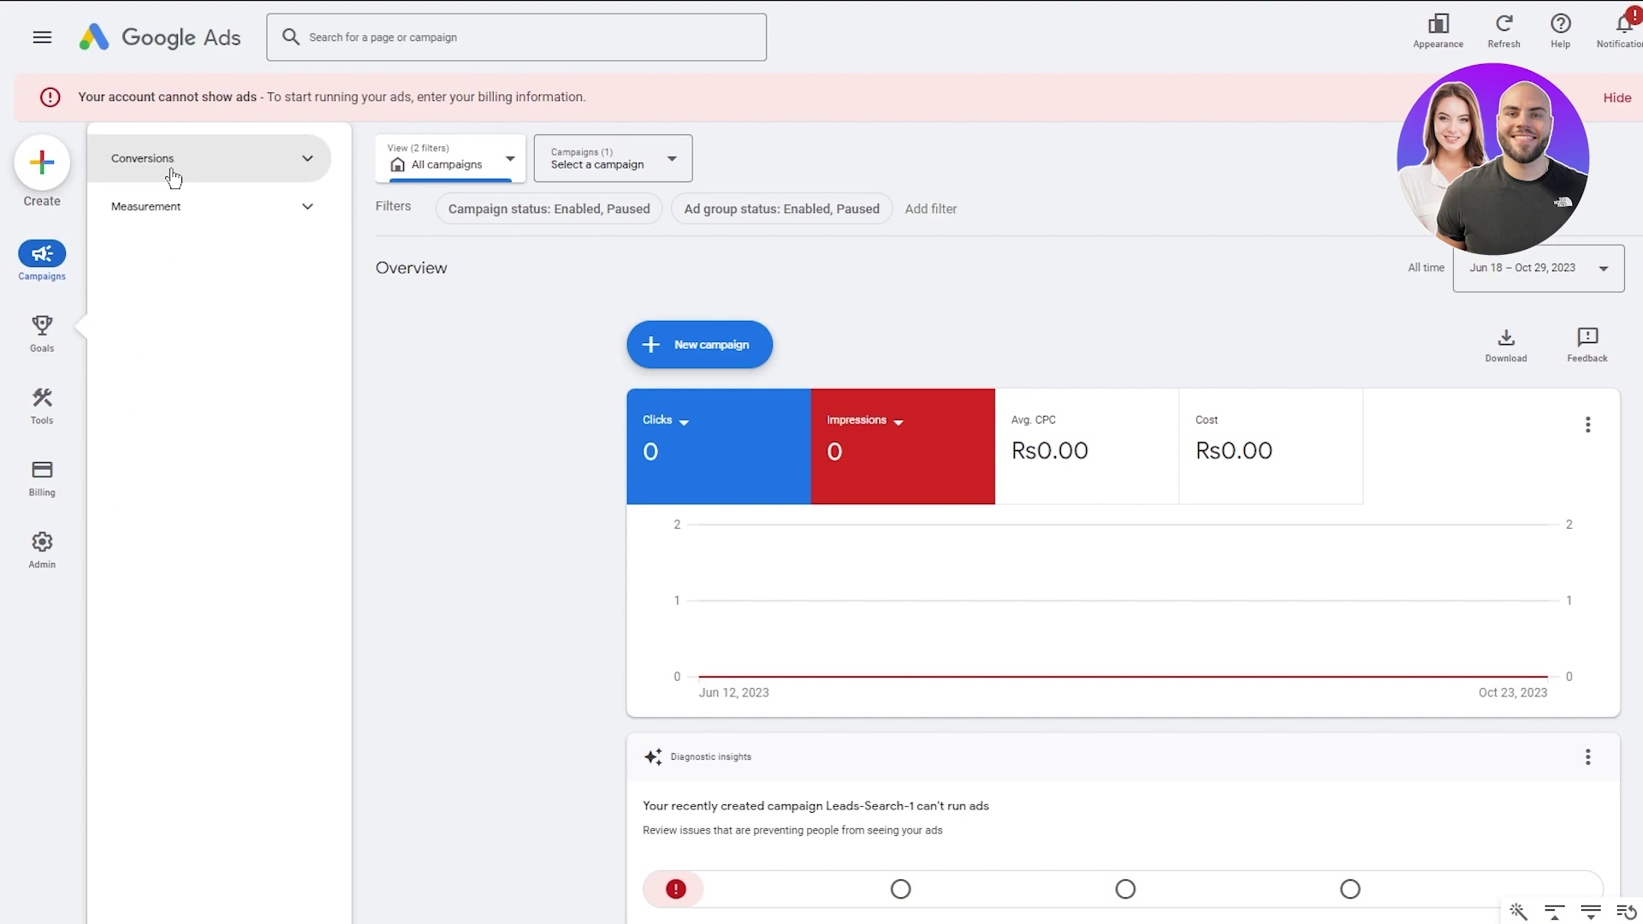
click(174, 178)
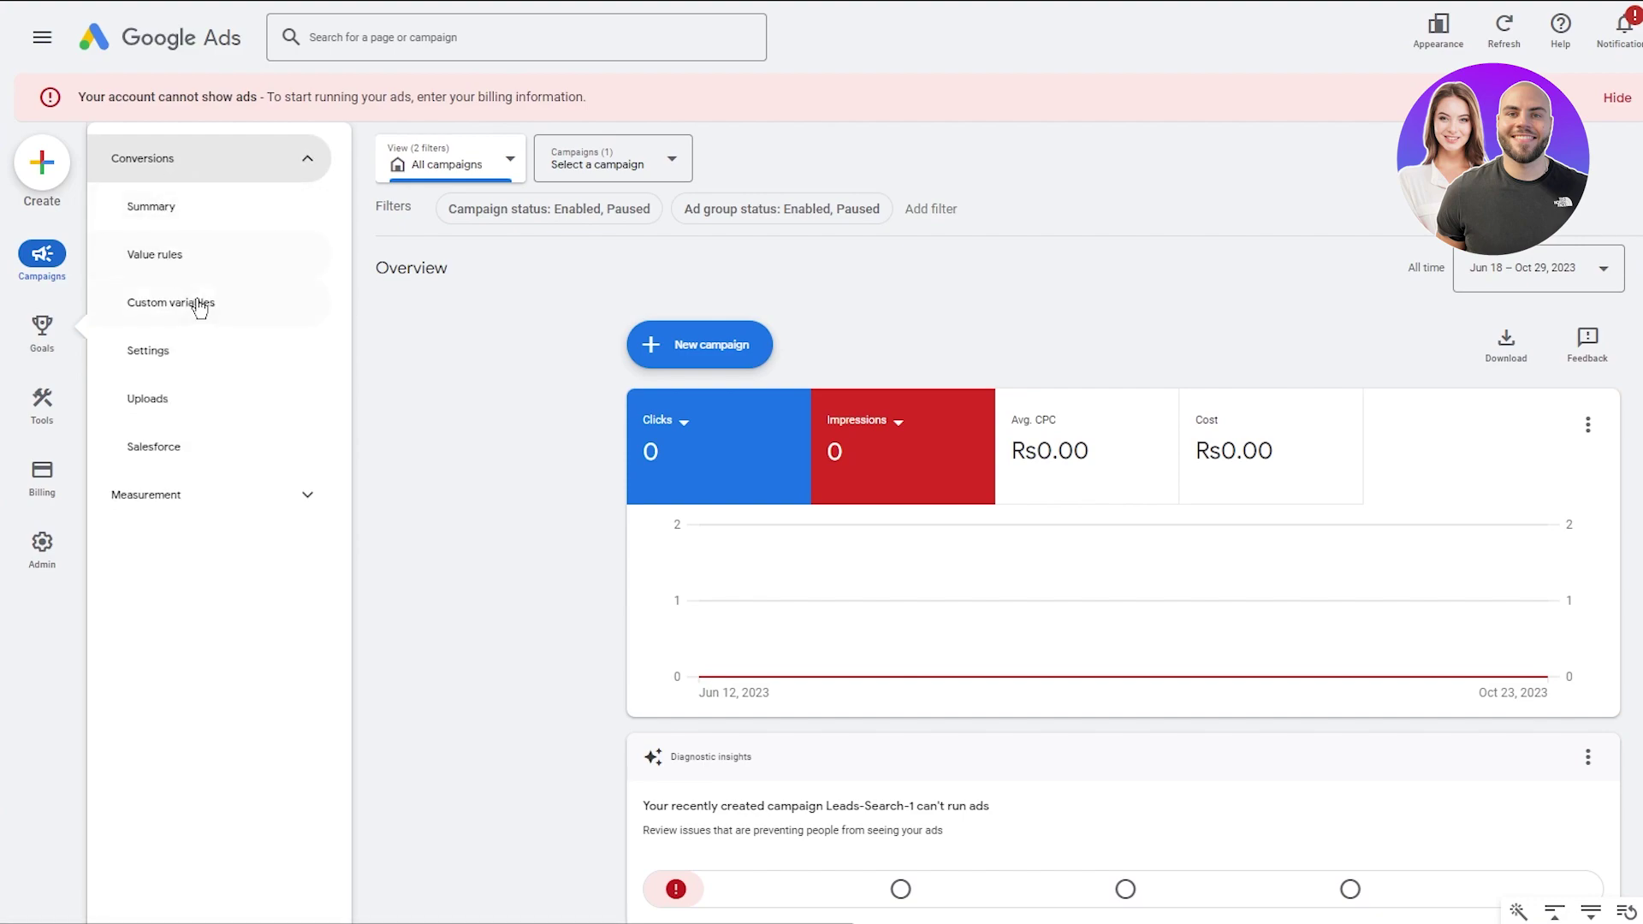
click(208, 215)
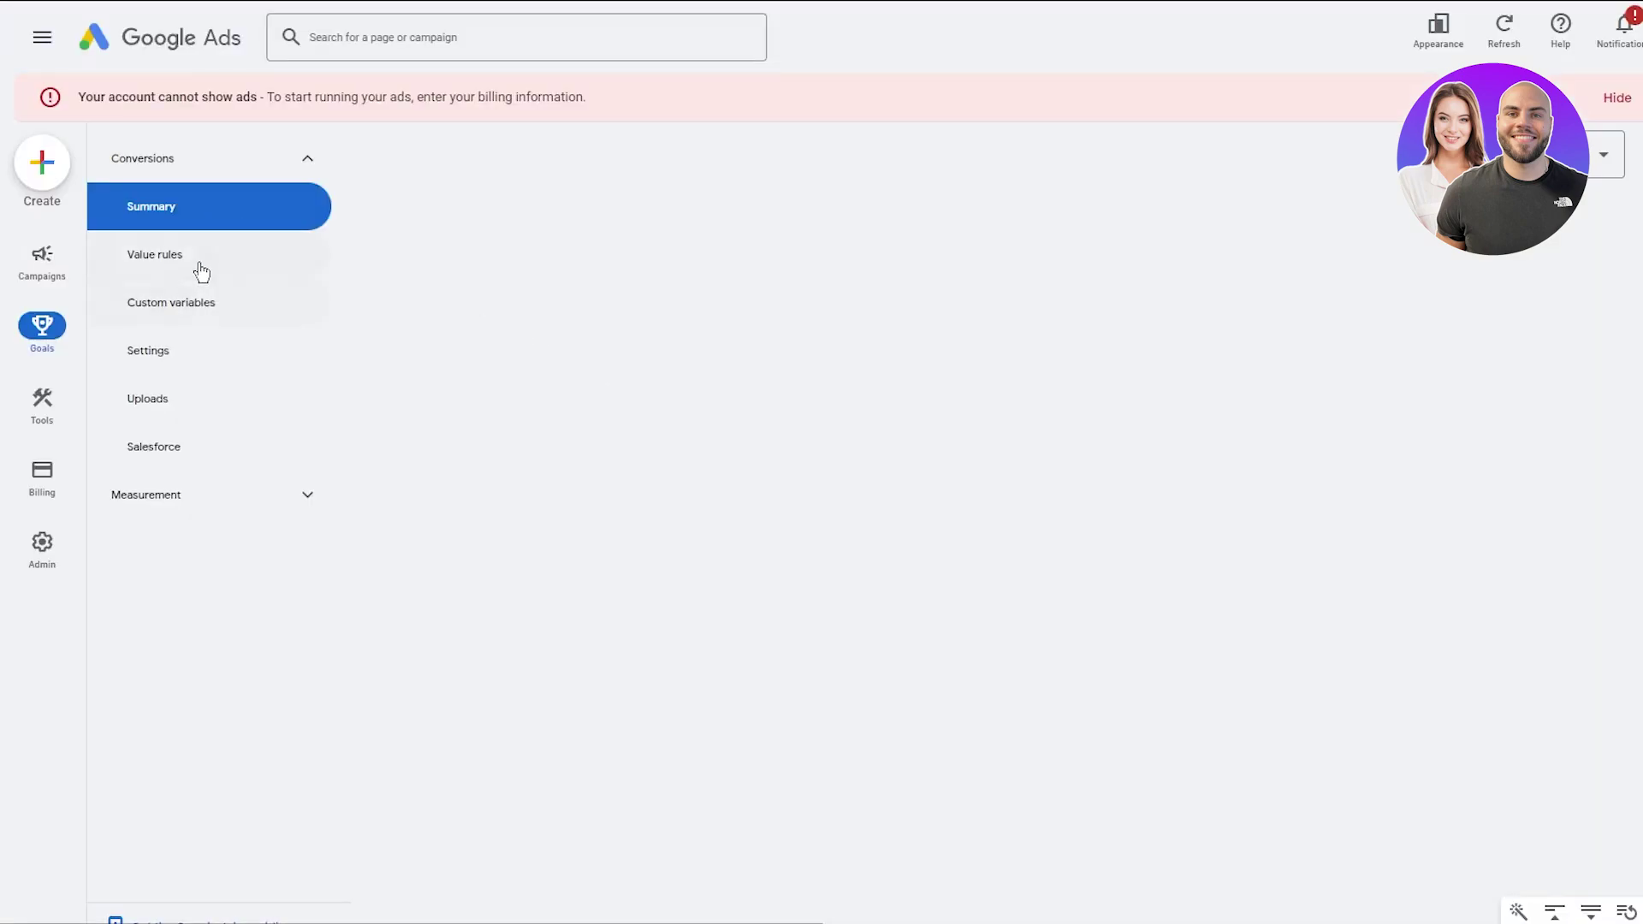
Step: Browse the Value rules and Custom variables pages and dismiss the conversion goals guide
click(196, 265)
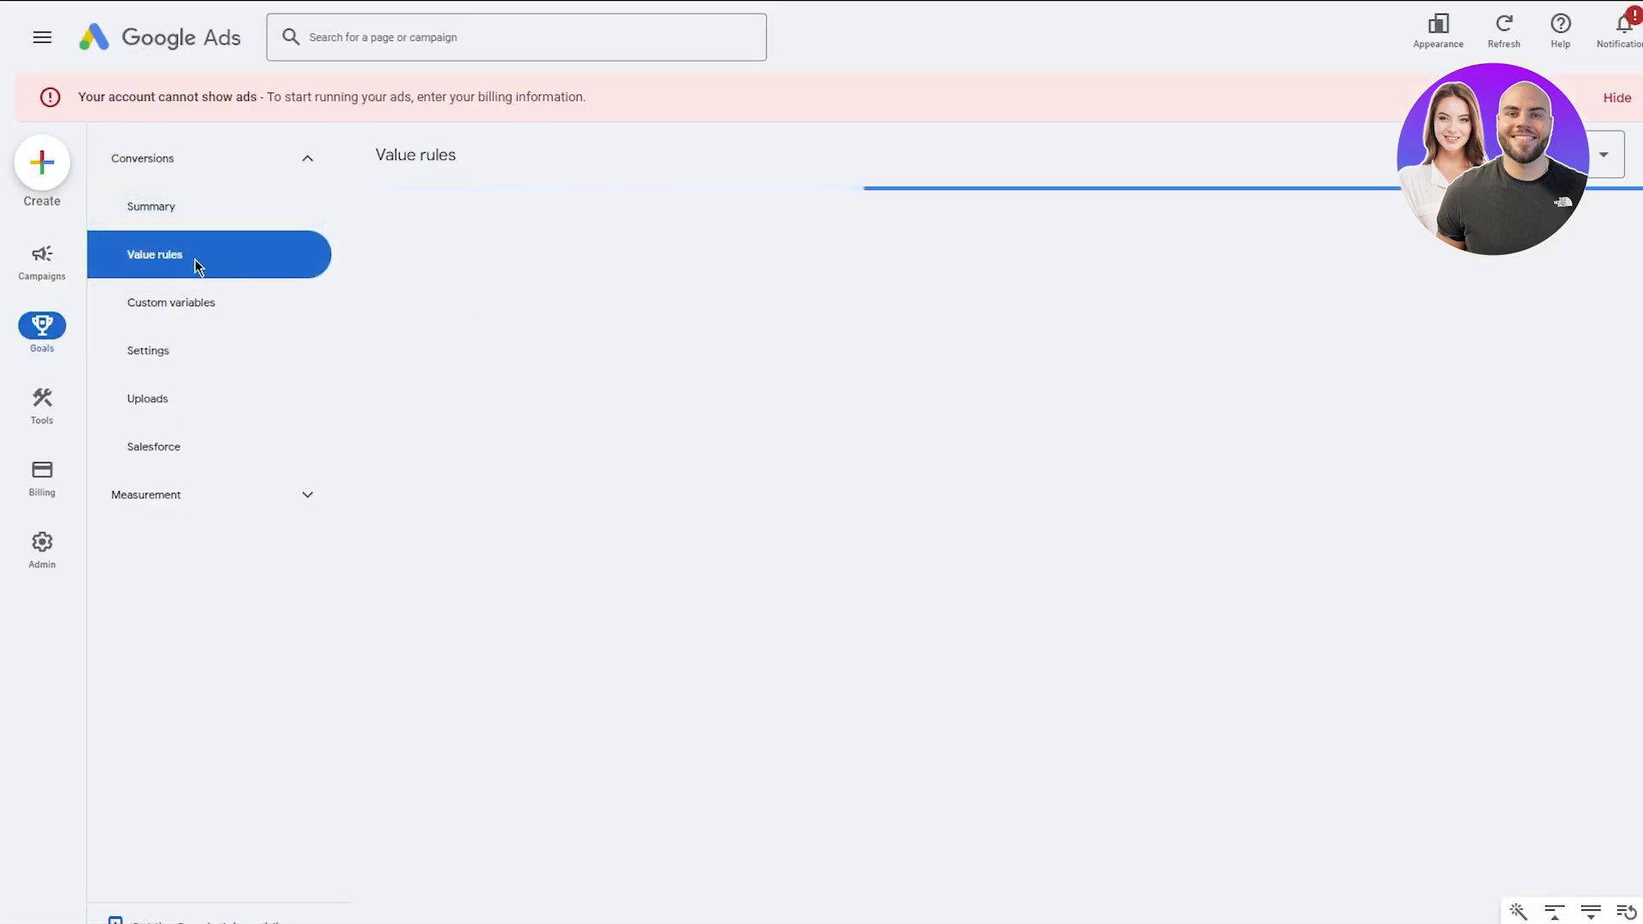
click(179, 324)
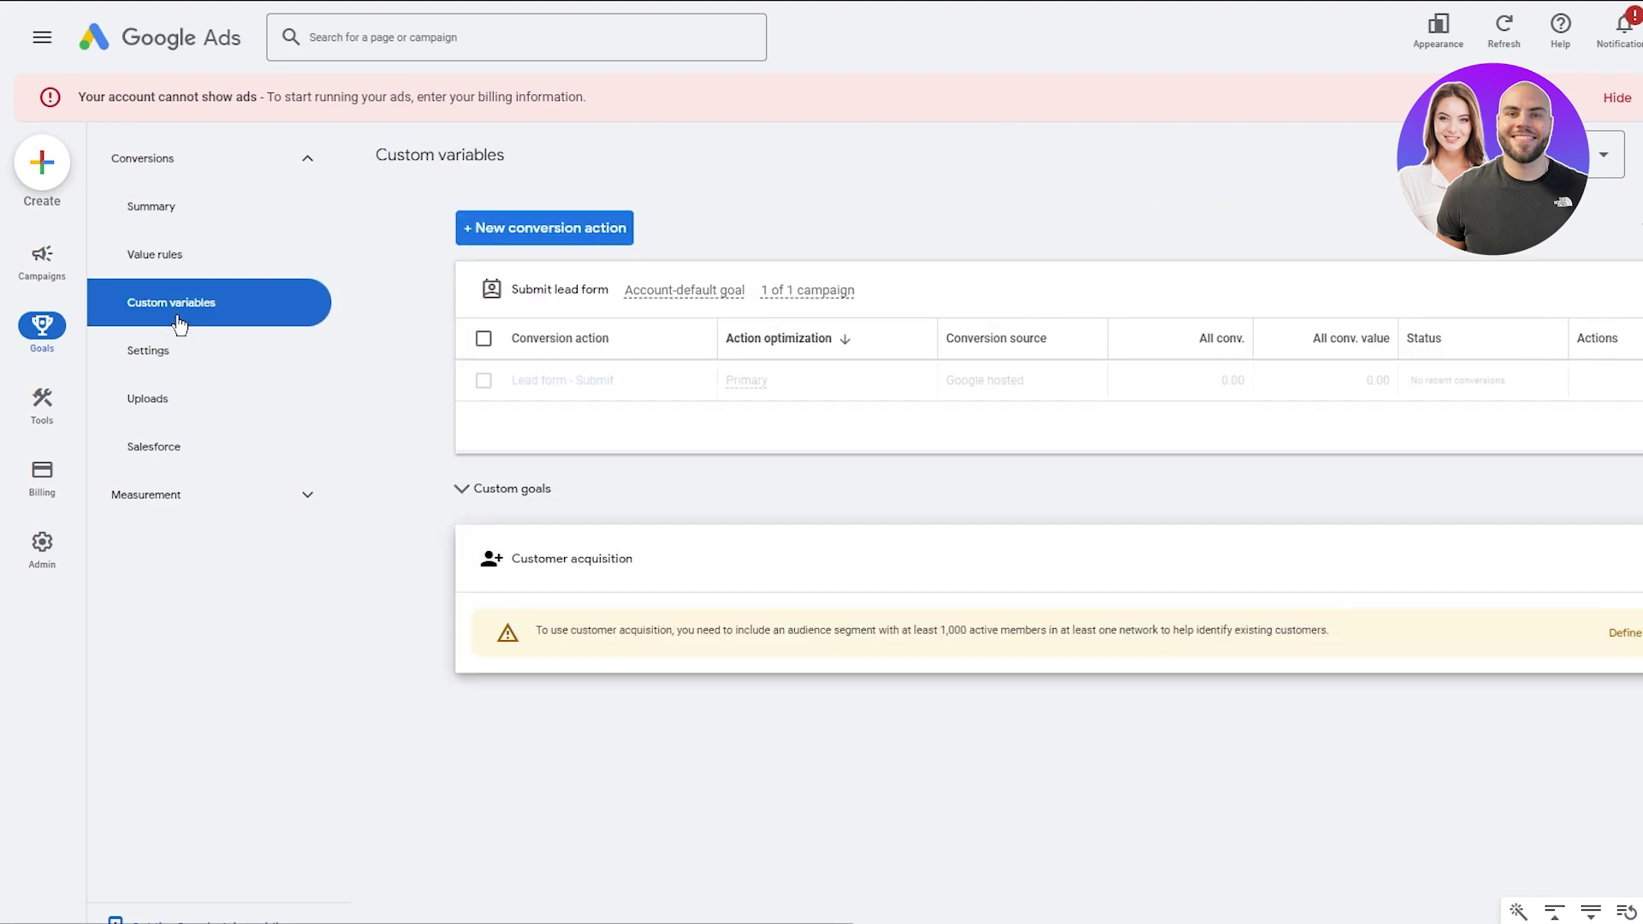
click(196, 272)
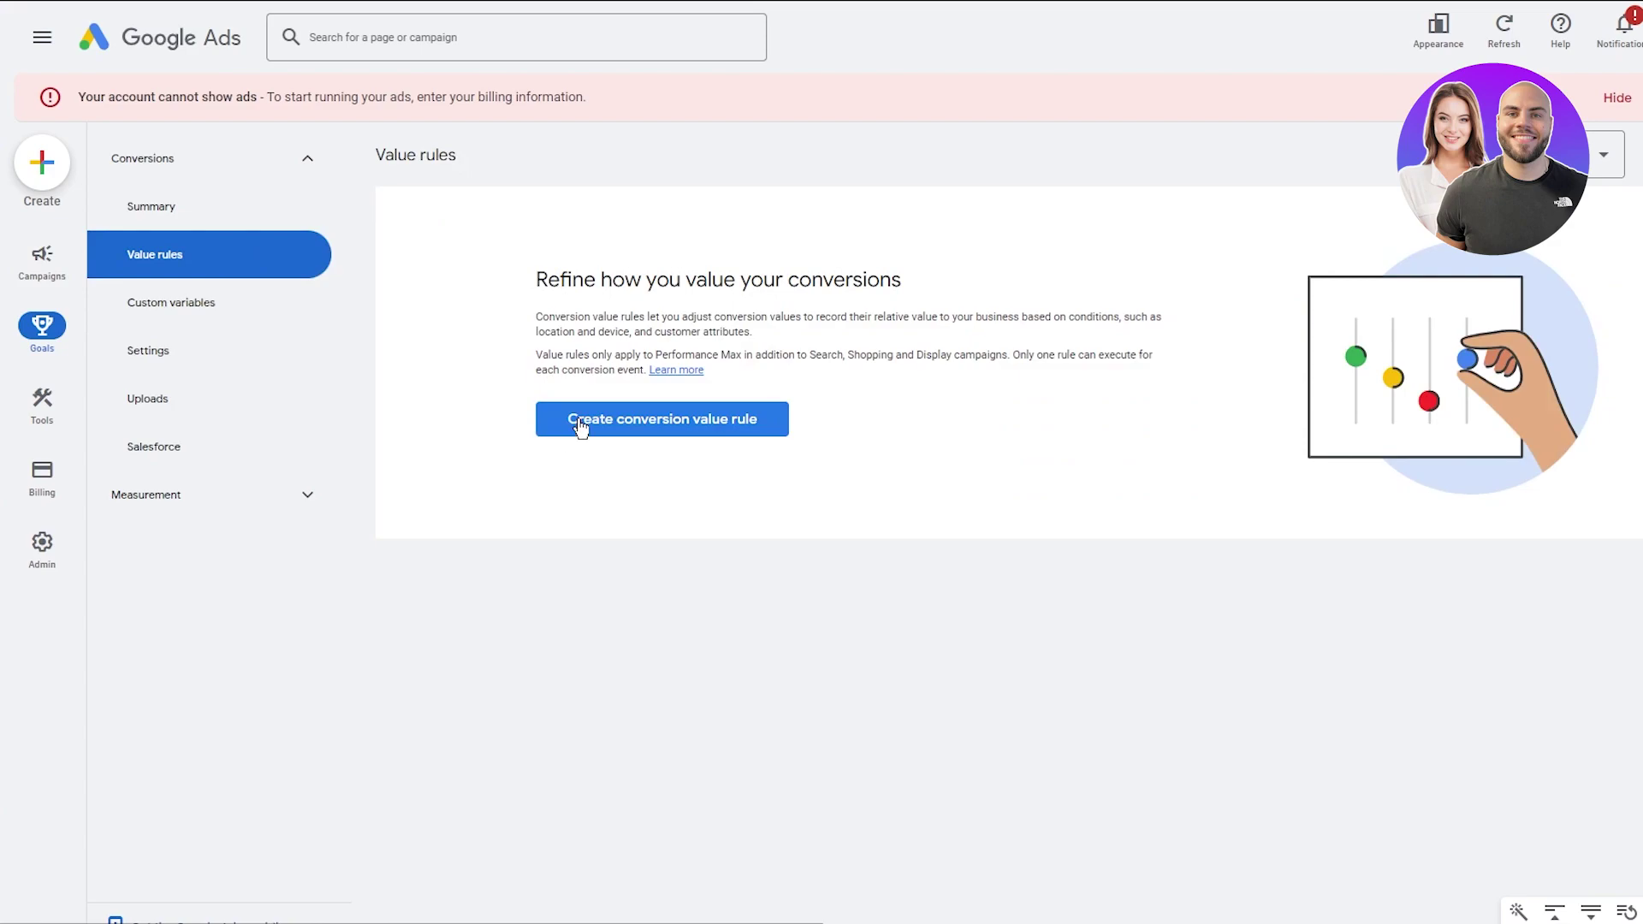
click(235, 301)
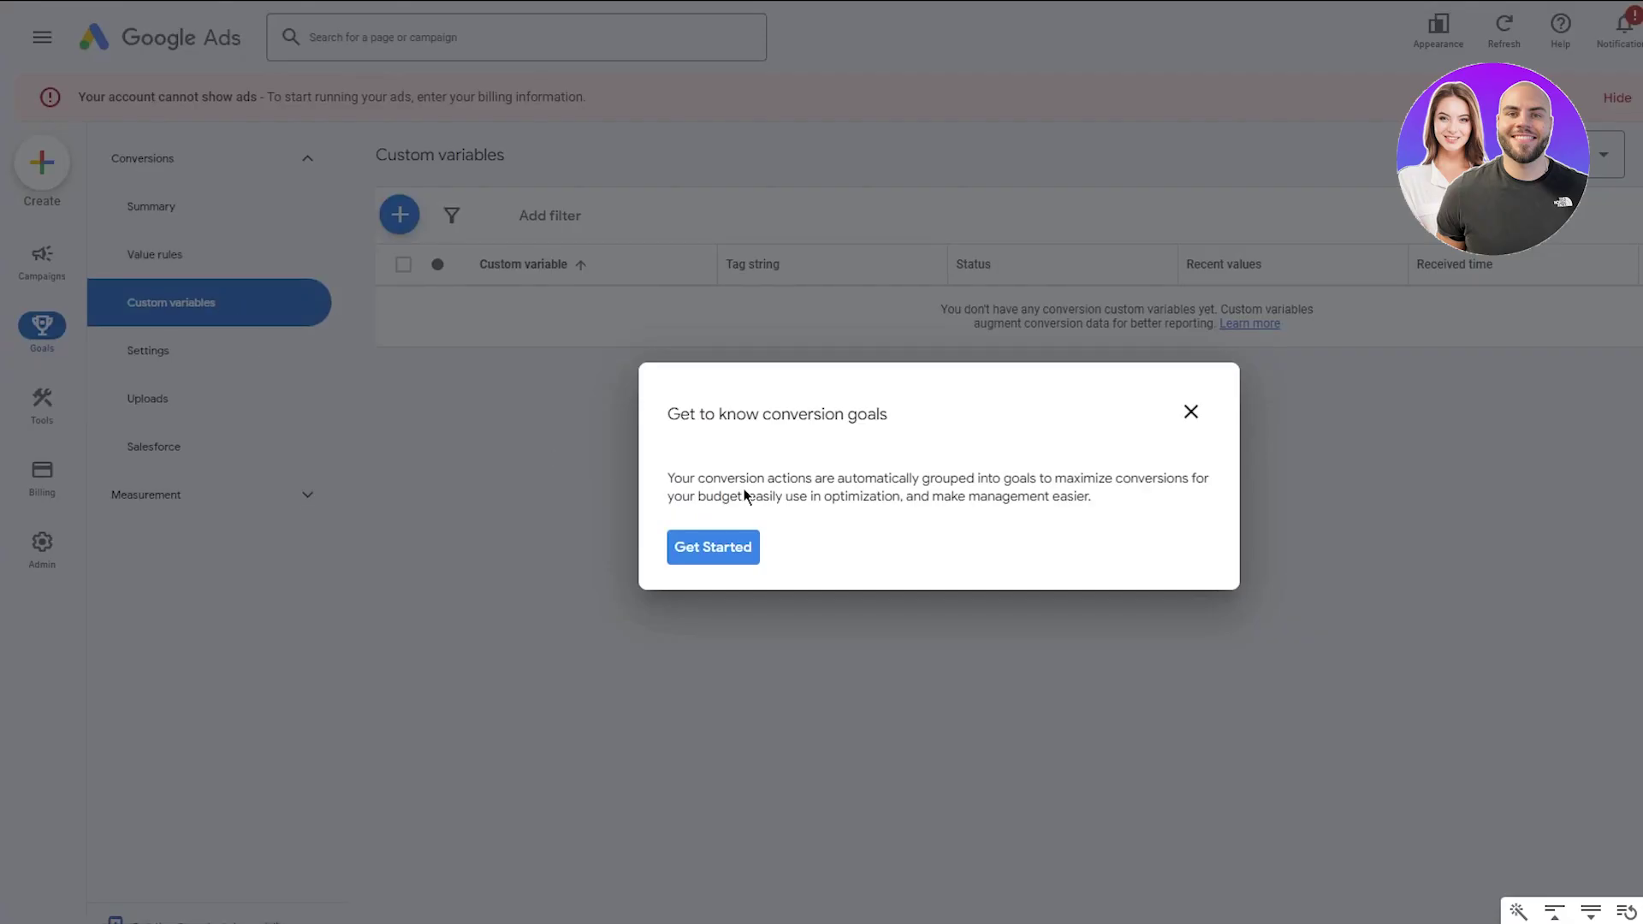
click(1190, 411)
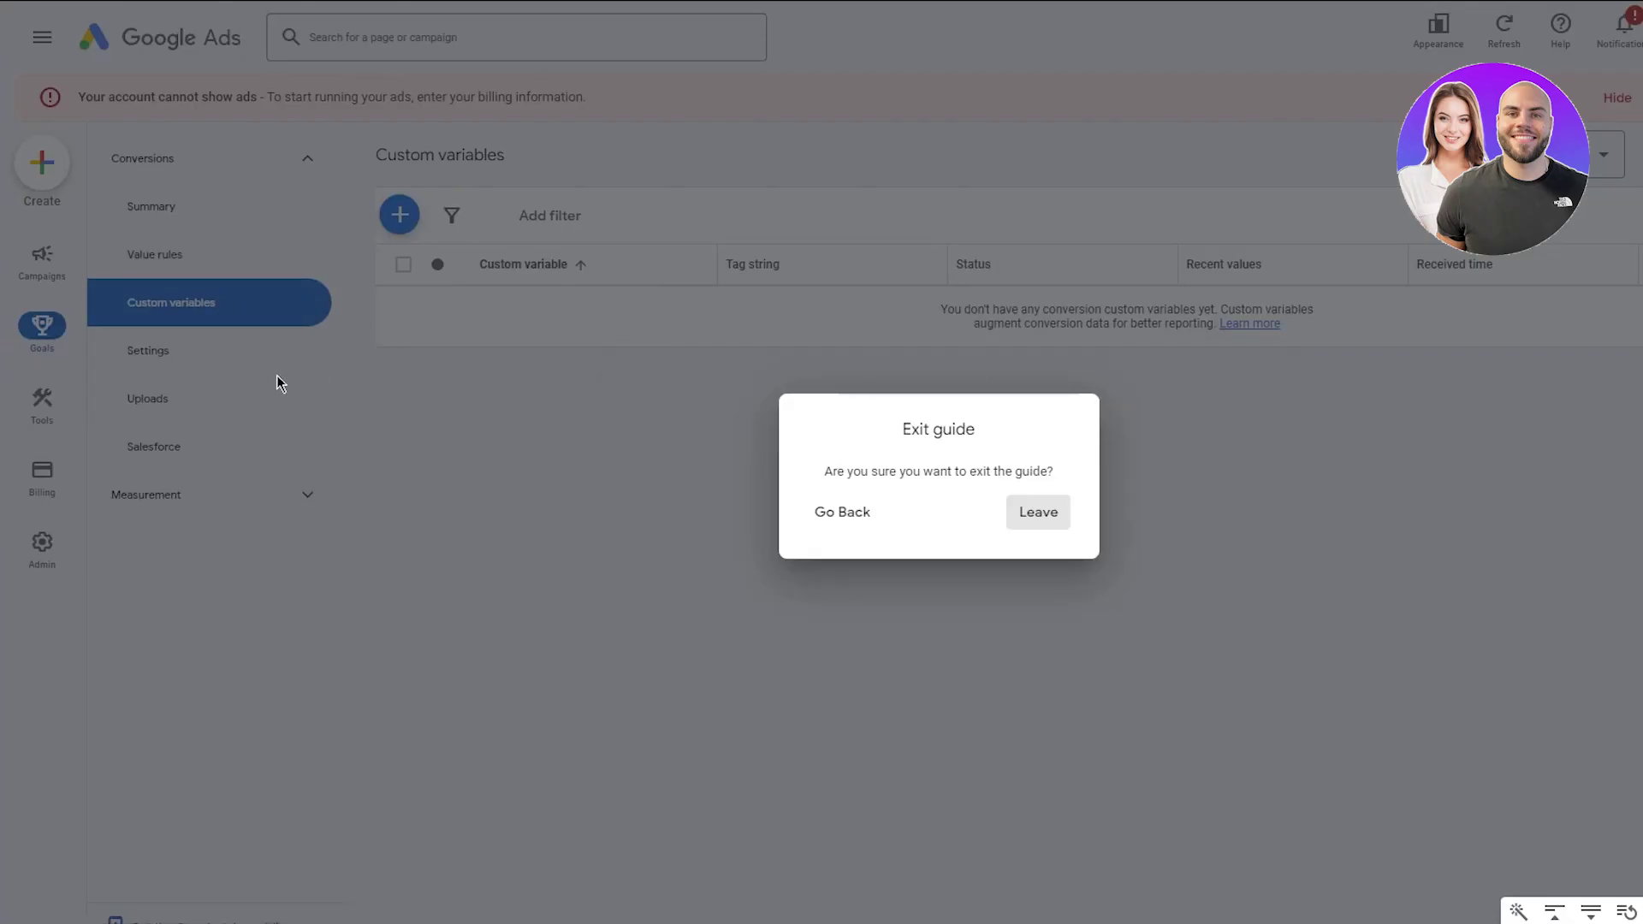
click(1039, 519)
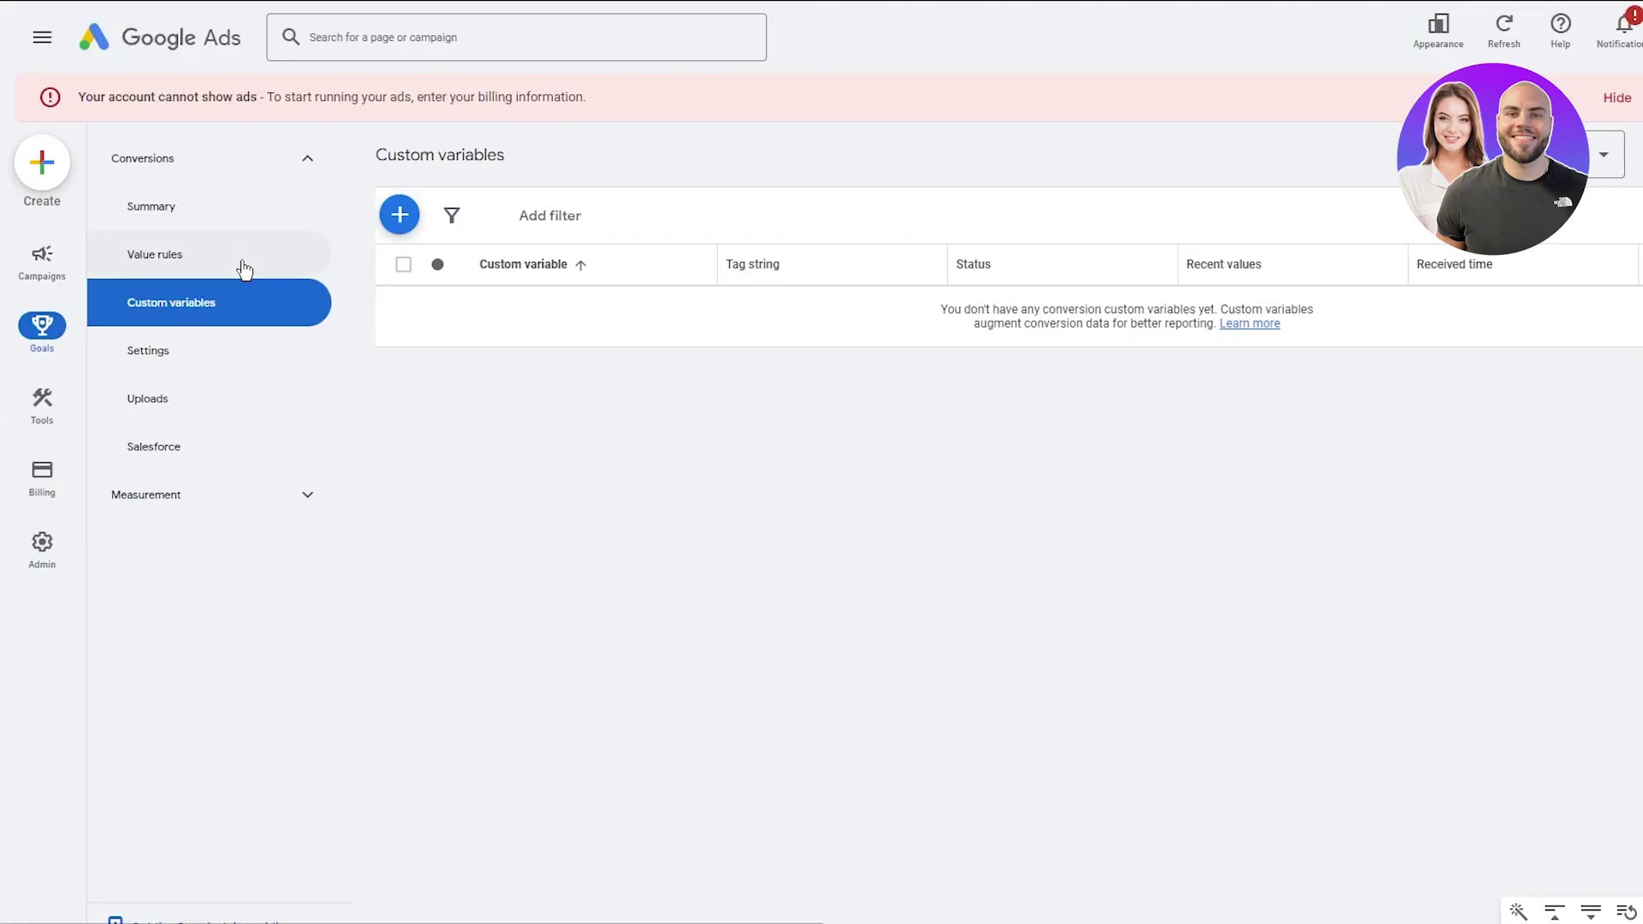
Step: Look through the conversion Settings, Uploads and Salesforce pages, then return to Custom variables
click(154, 350)
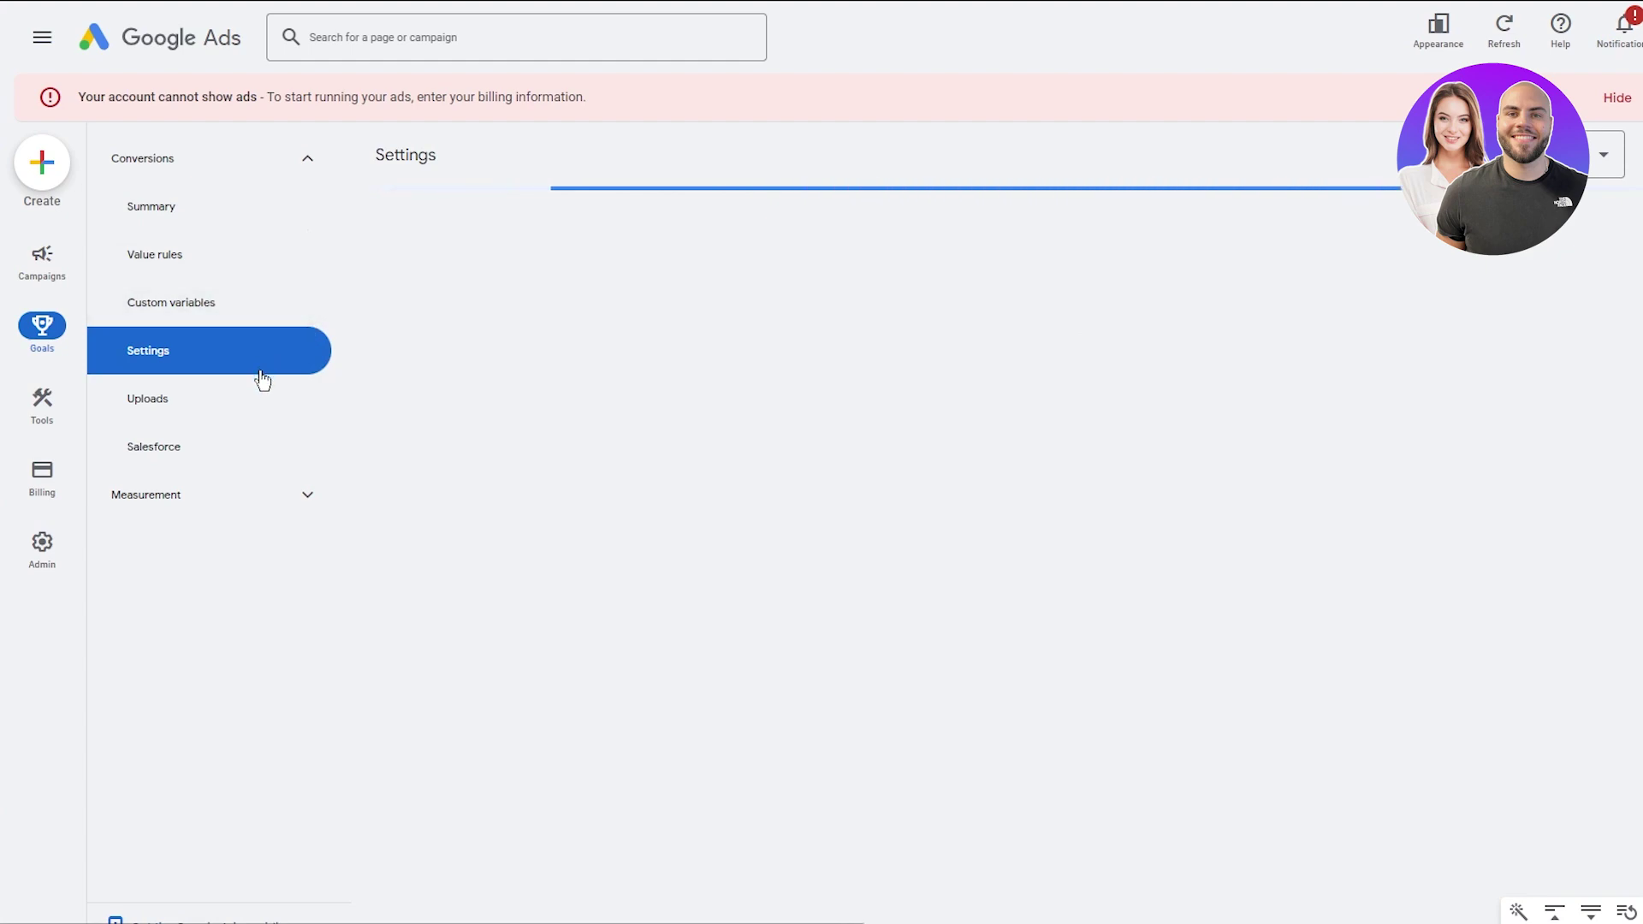
click(251, 407)
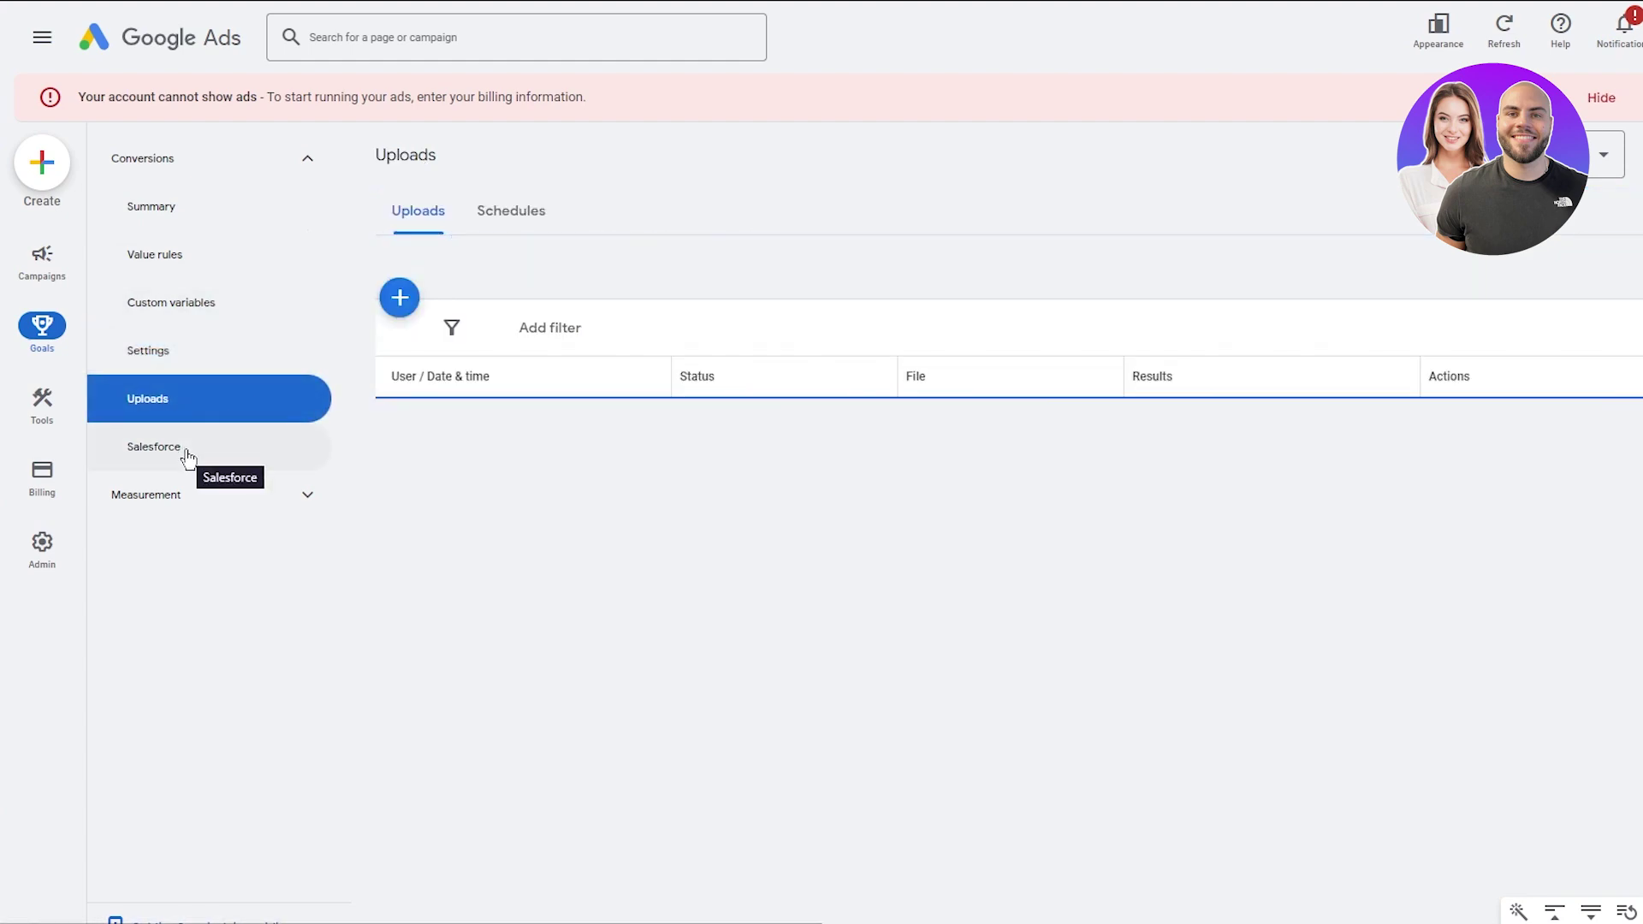
click(216, 466)
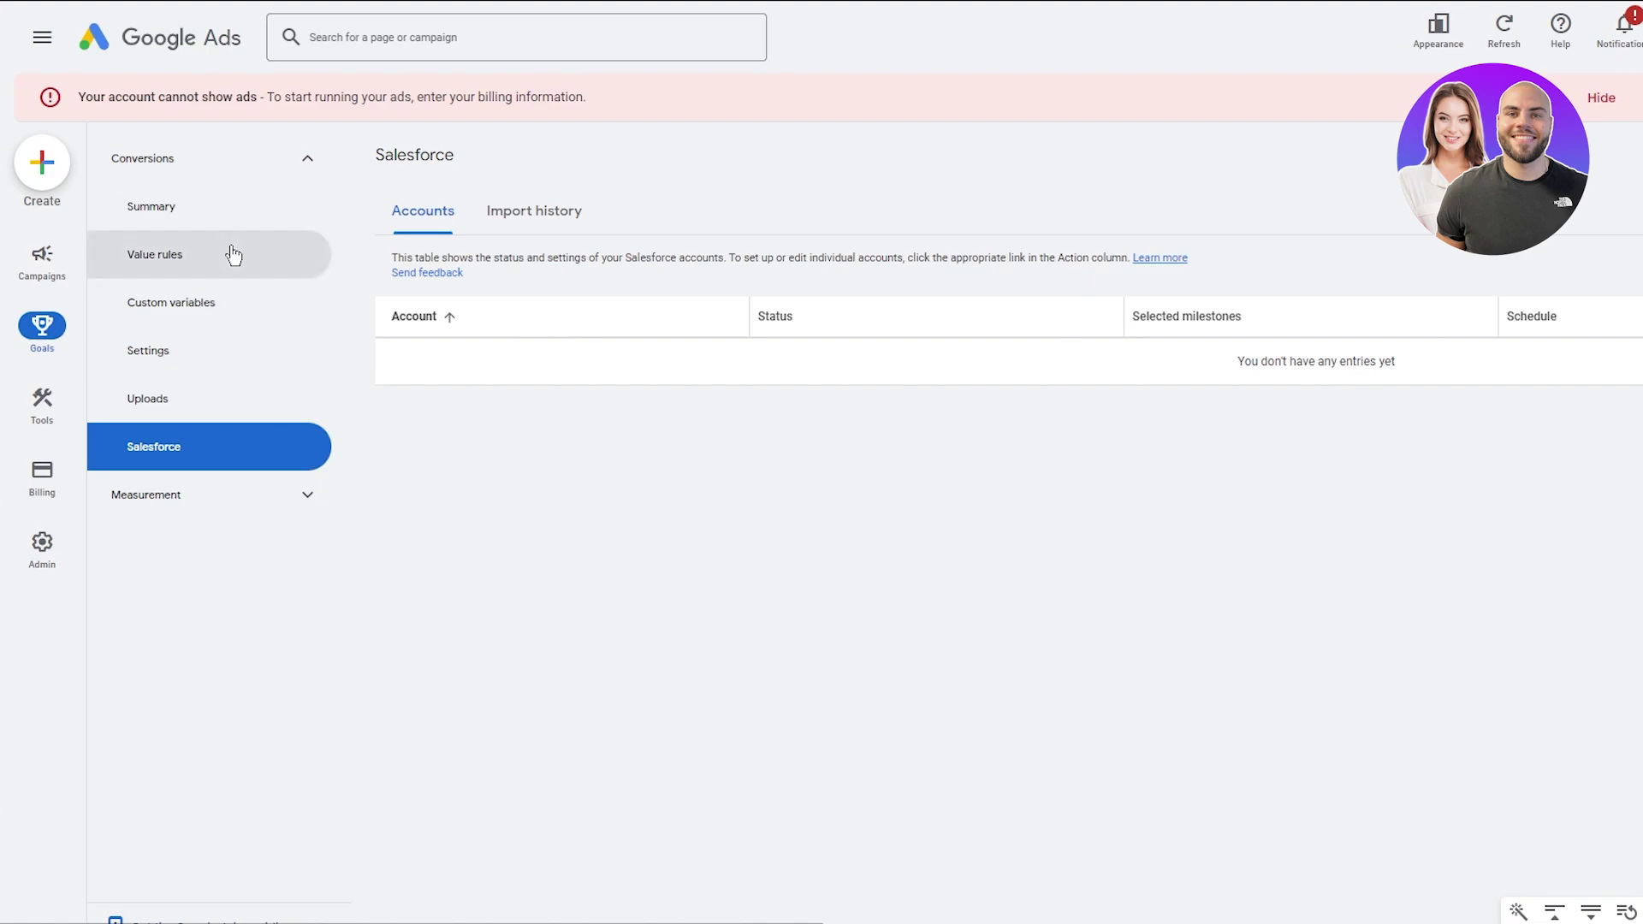
click(188, 300)
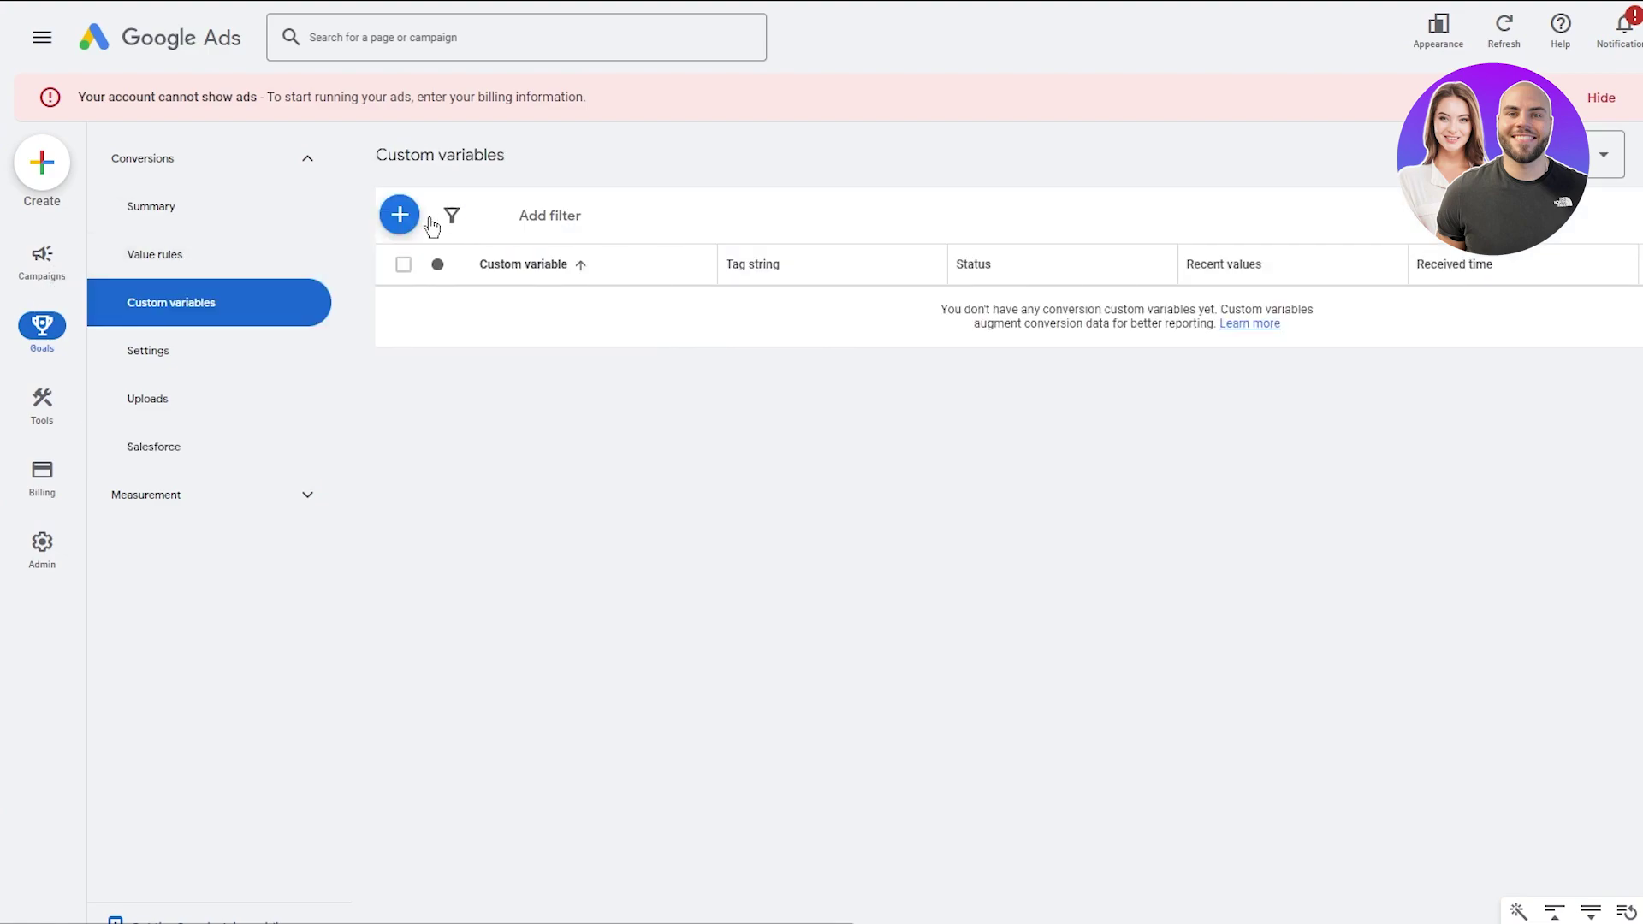
Step: Start a new custom variable, then discard it and go to Value rules
click(400, 215)
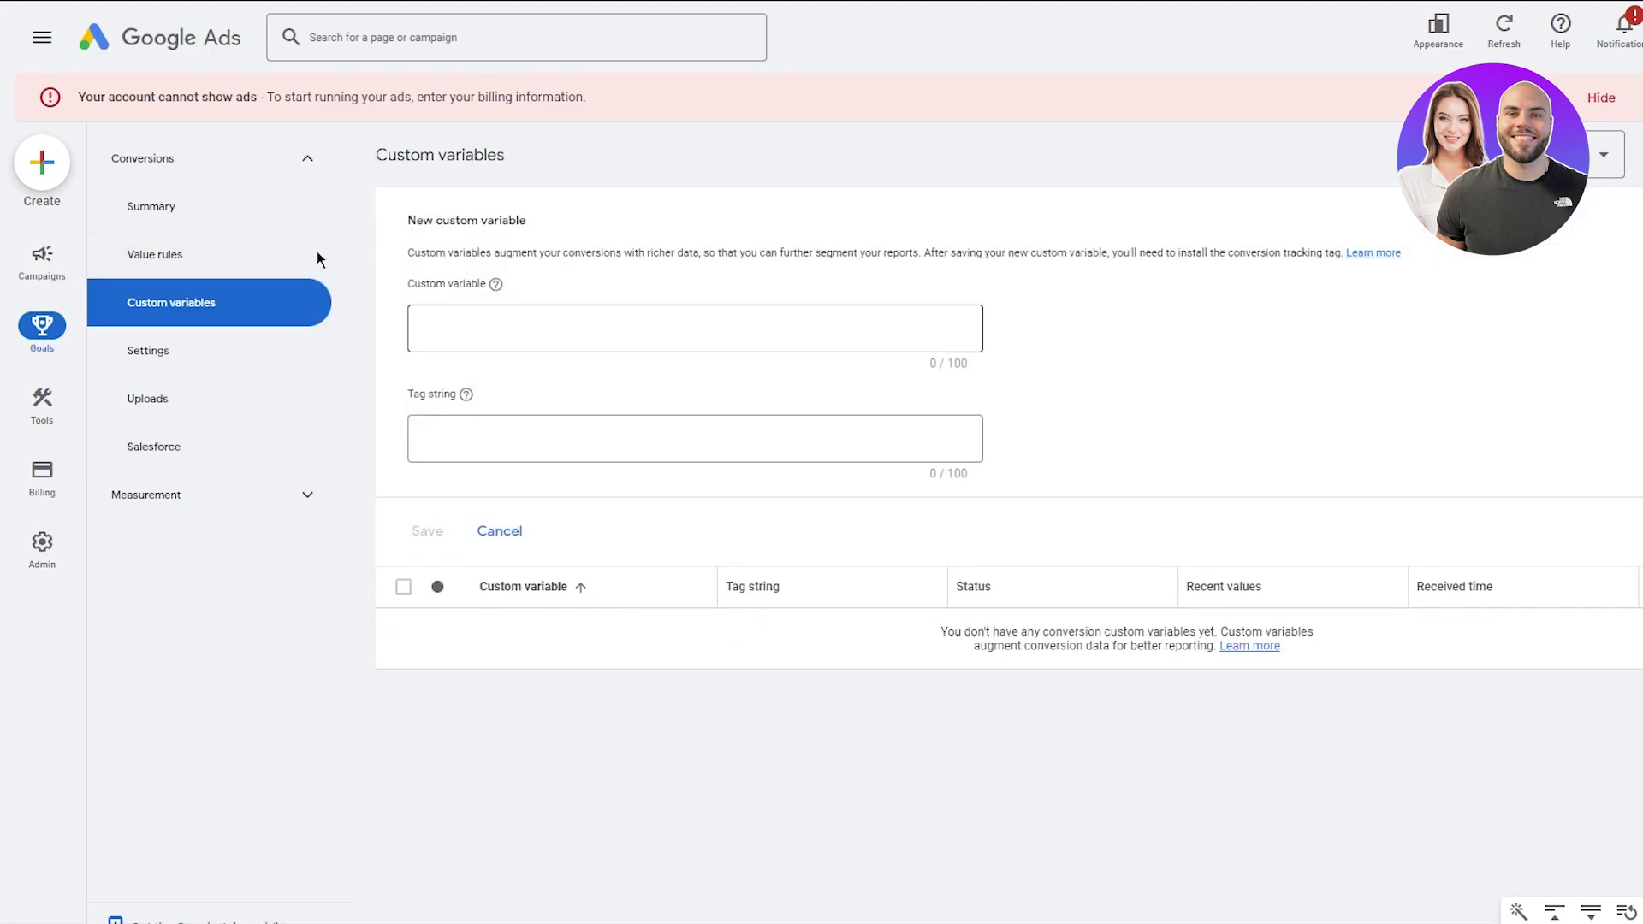
click(257, 255)
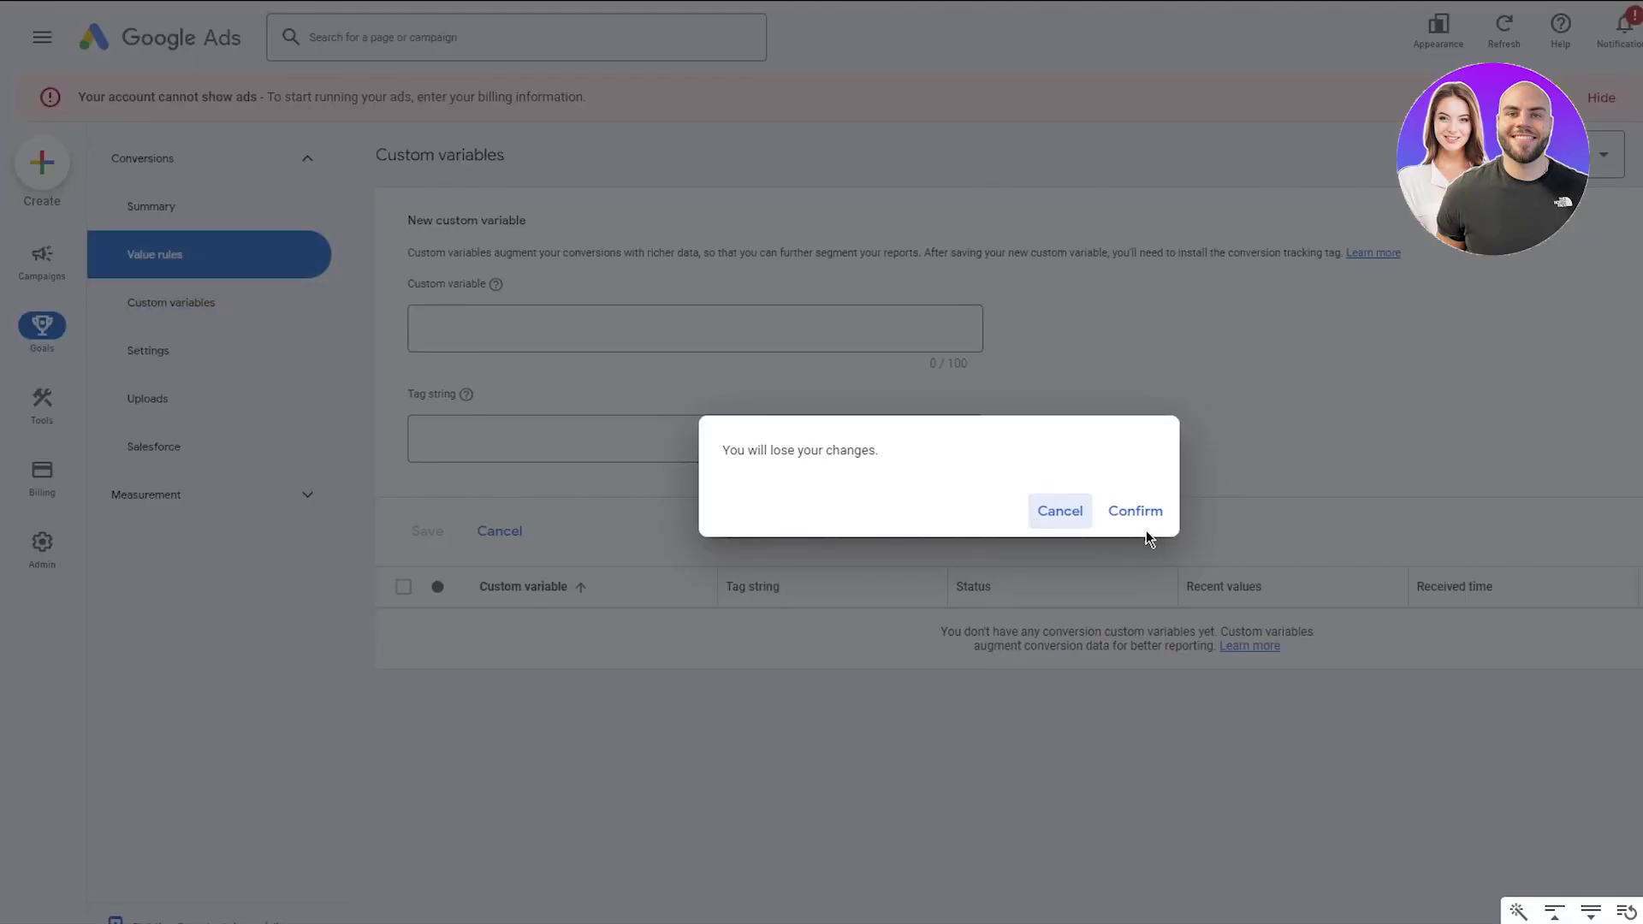
click(1121, 511)
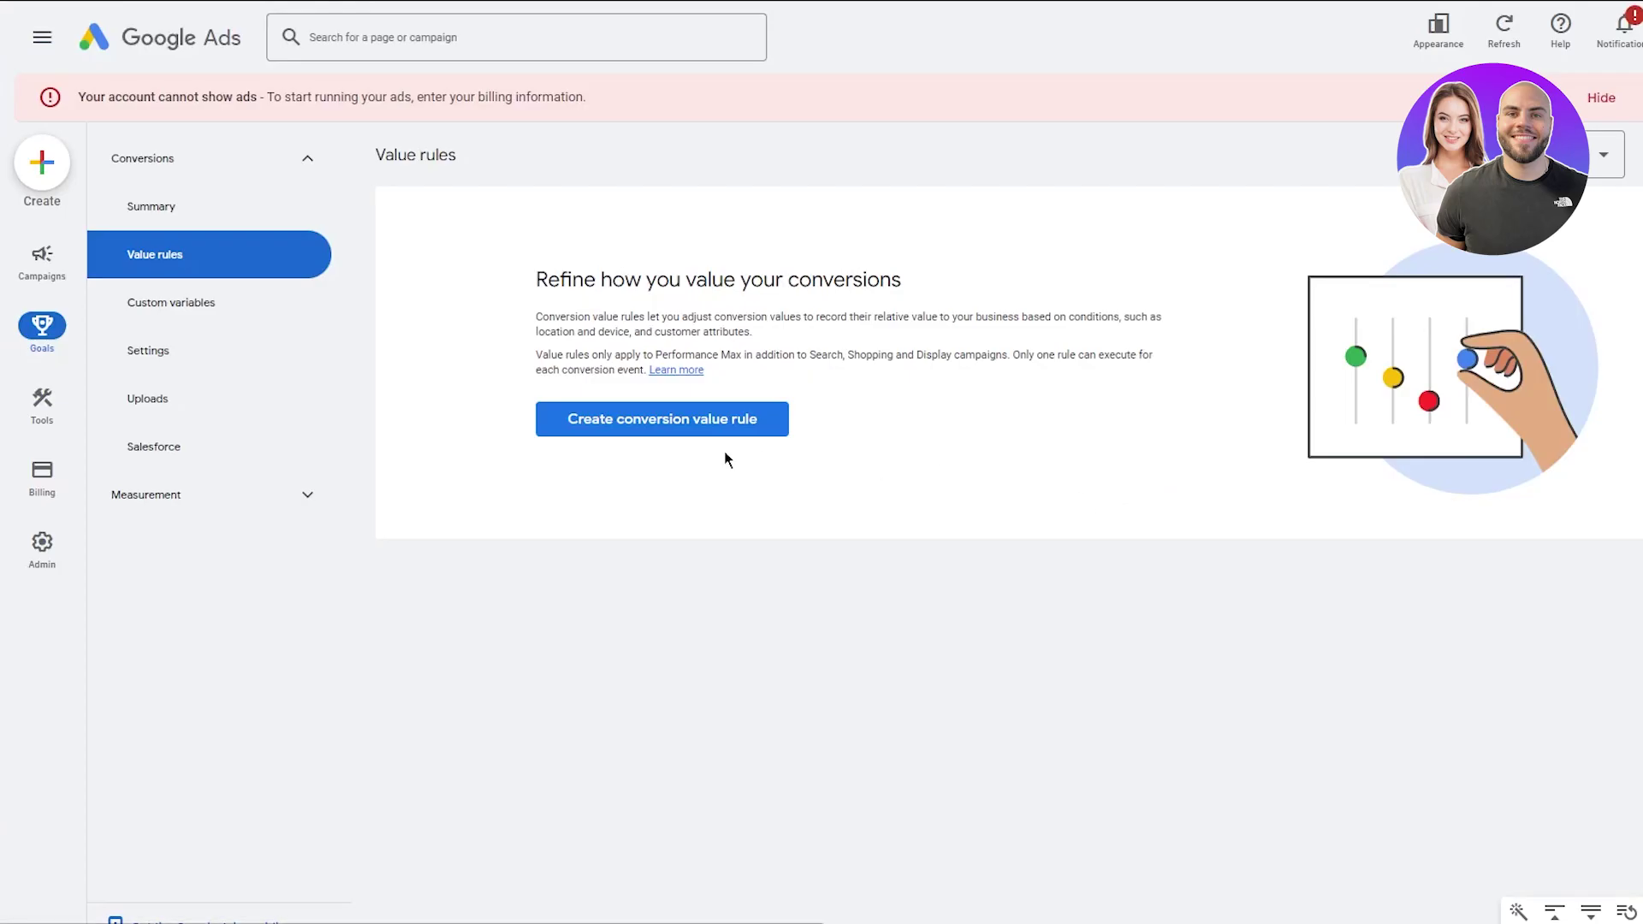
Step: Create a conversion value rule with a Device condition covering Desktop and Mobile
click(688, 429)
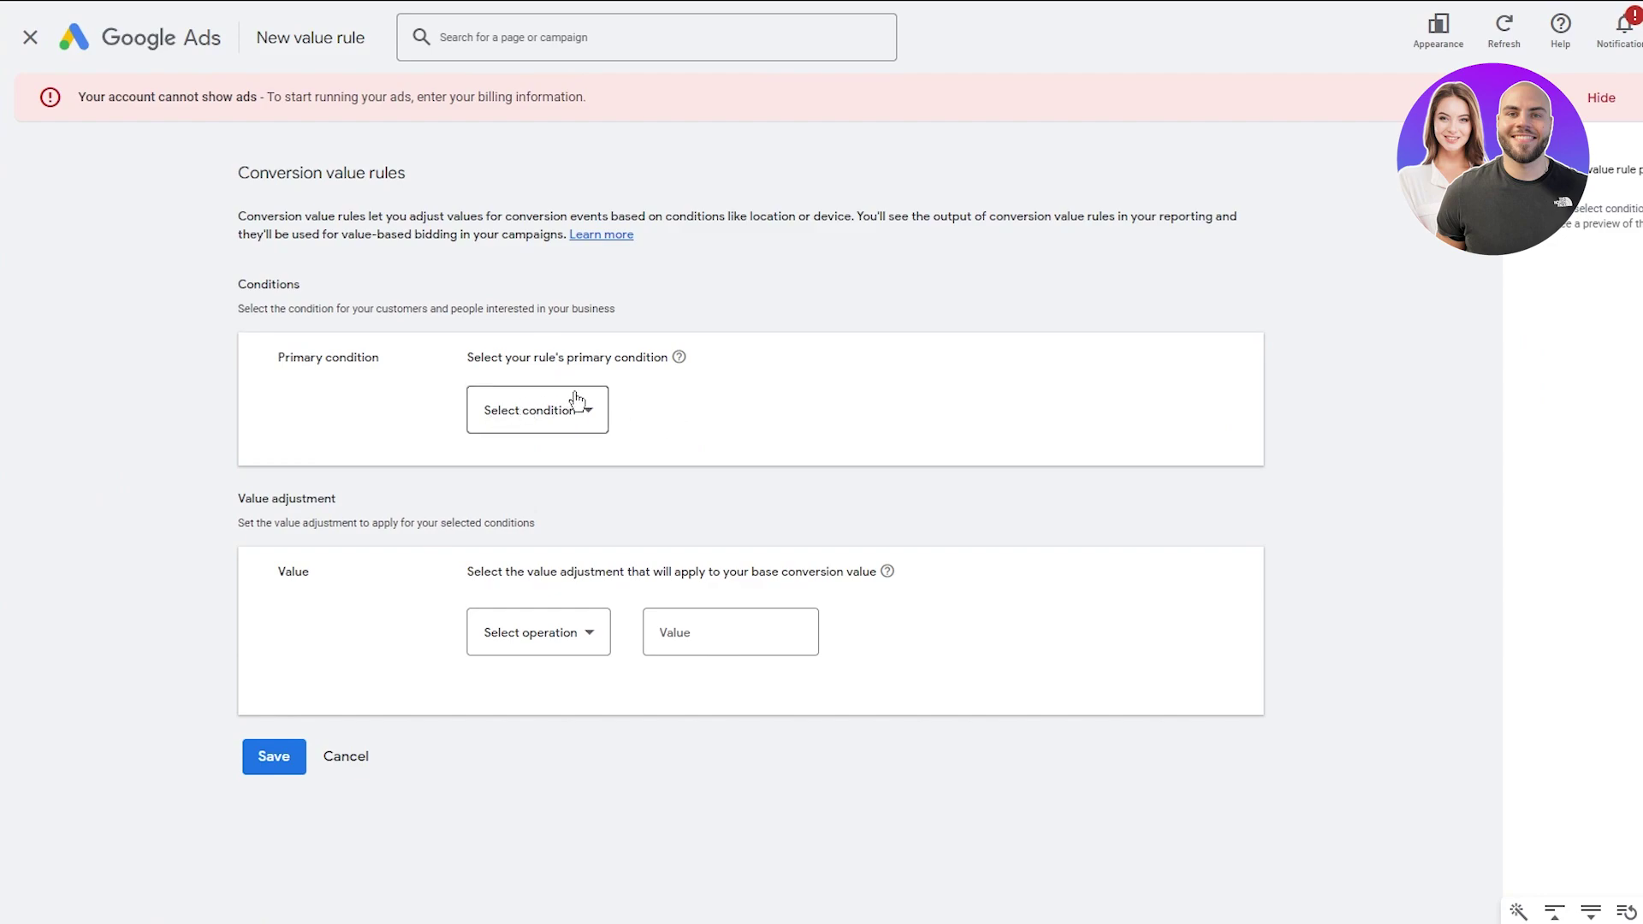
click(560, 421)
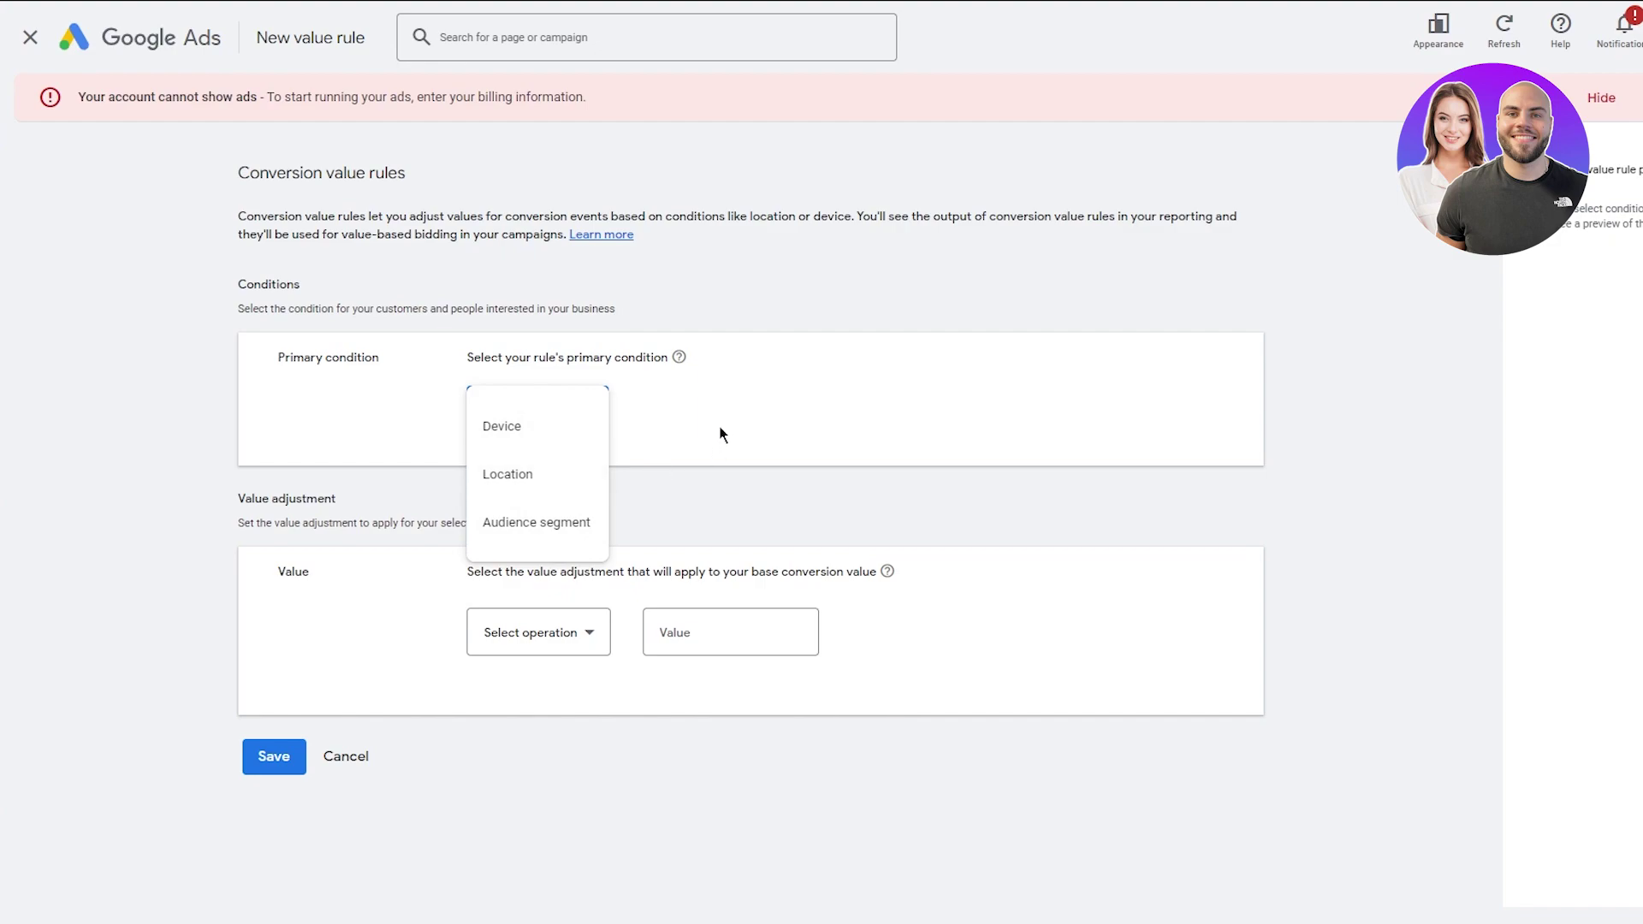
click(721, 434)
click(589, 435)
click(527, 451)
click(515, 529)
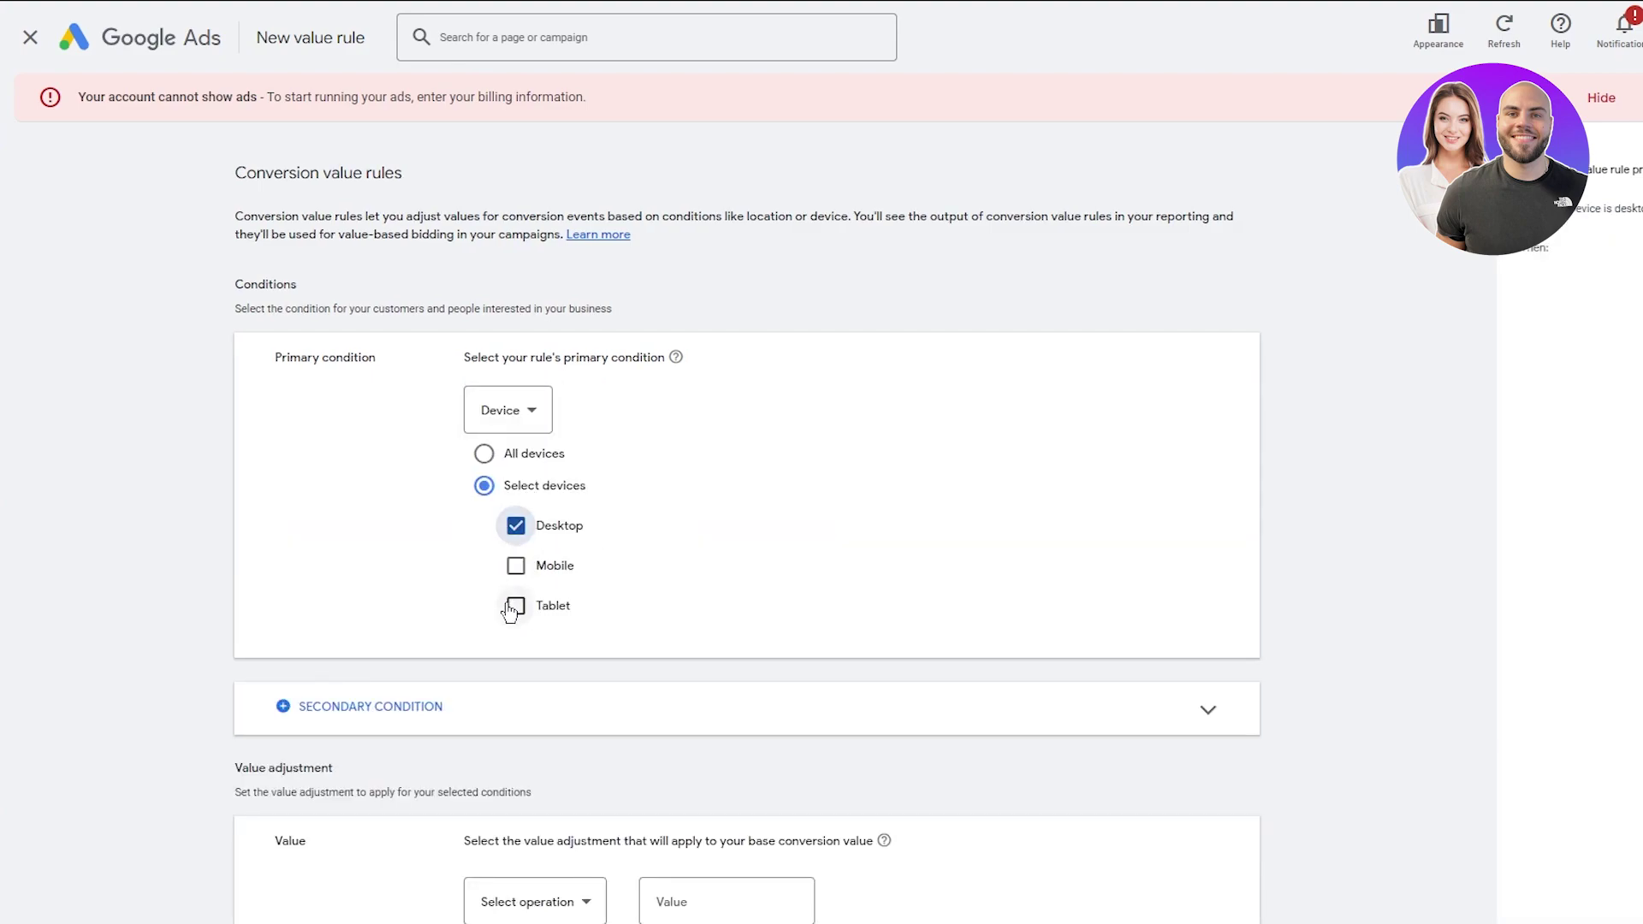
click(514, 572)
Step: Set the rule to multiply conversion value by 4 and save it
scroll(586, 682, down, 2)
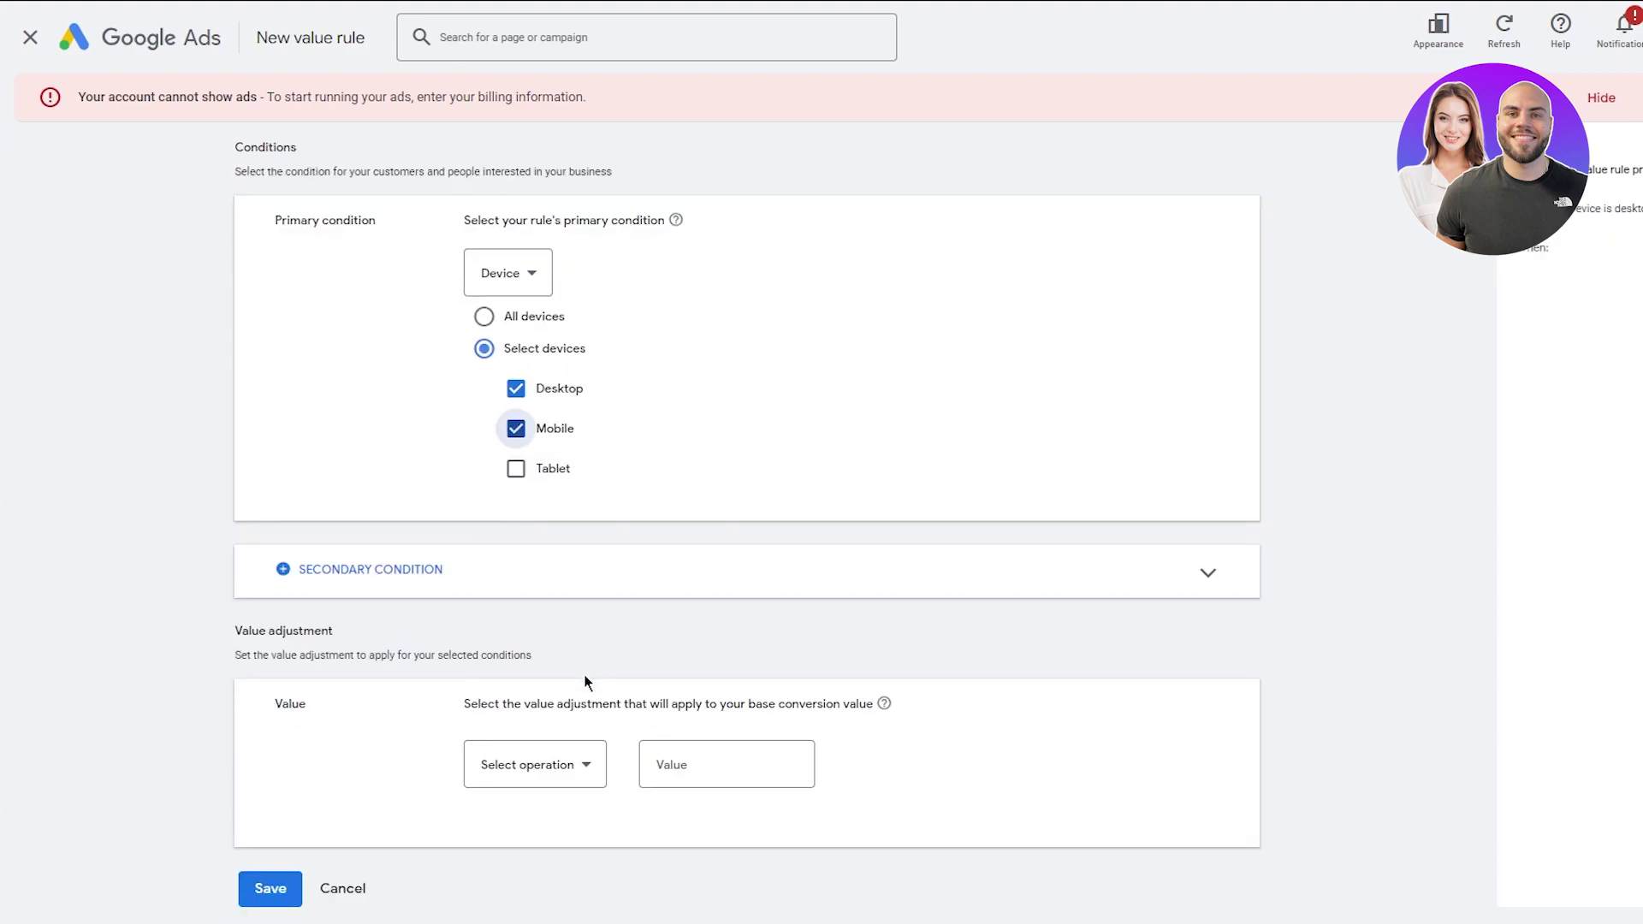
click(552, 763)
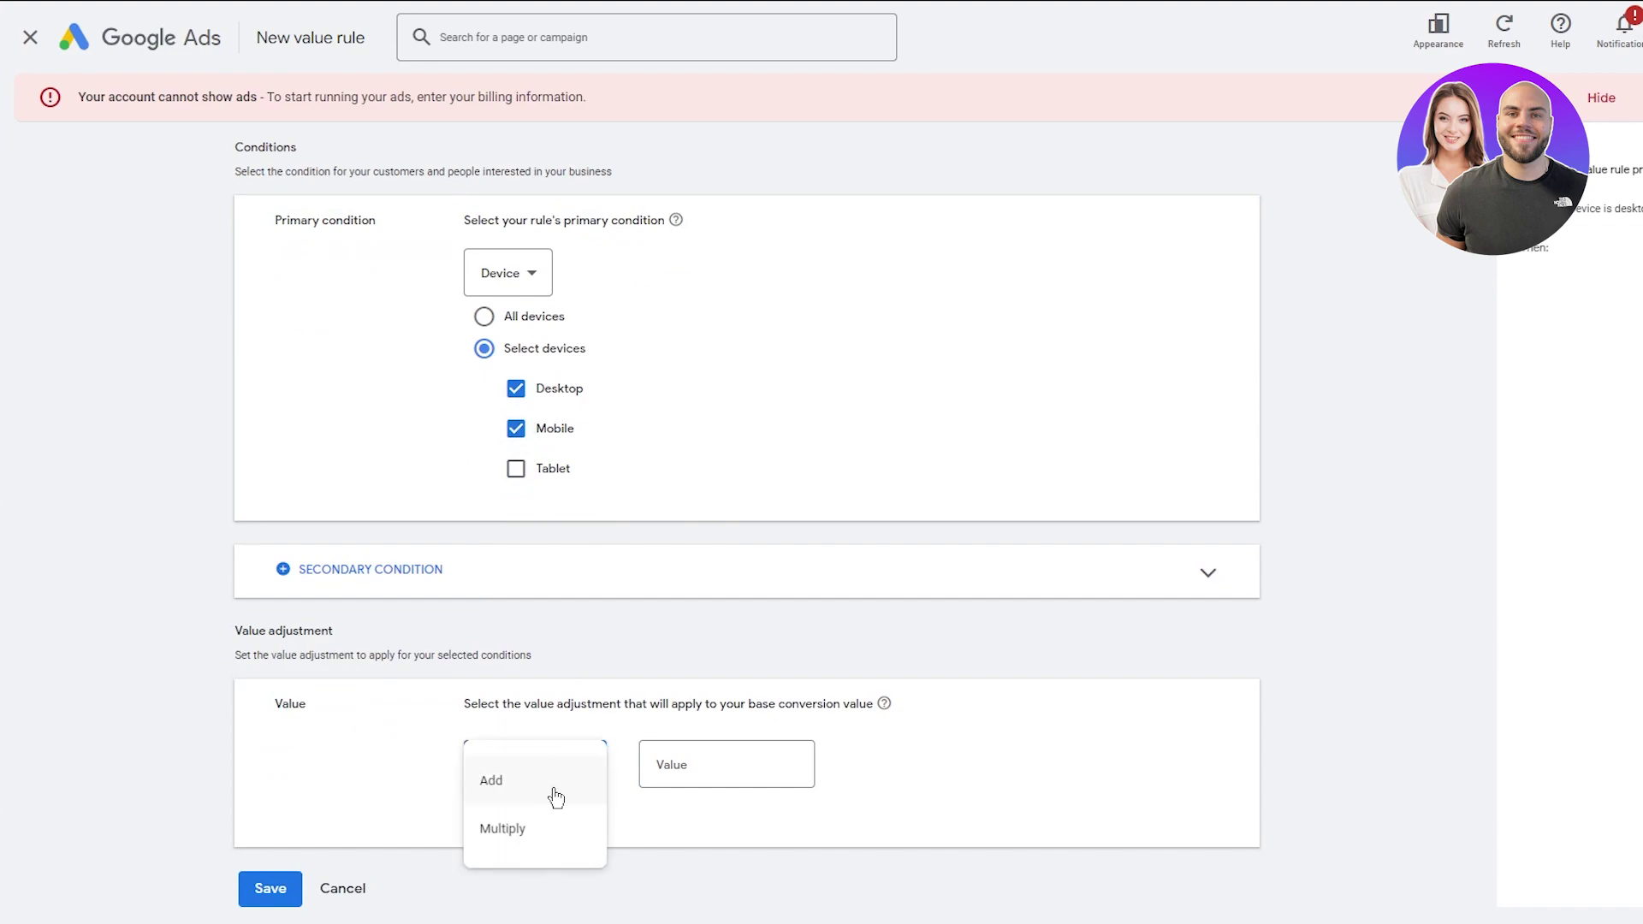
click(557, 823)
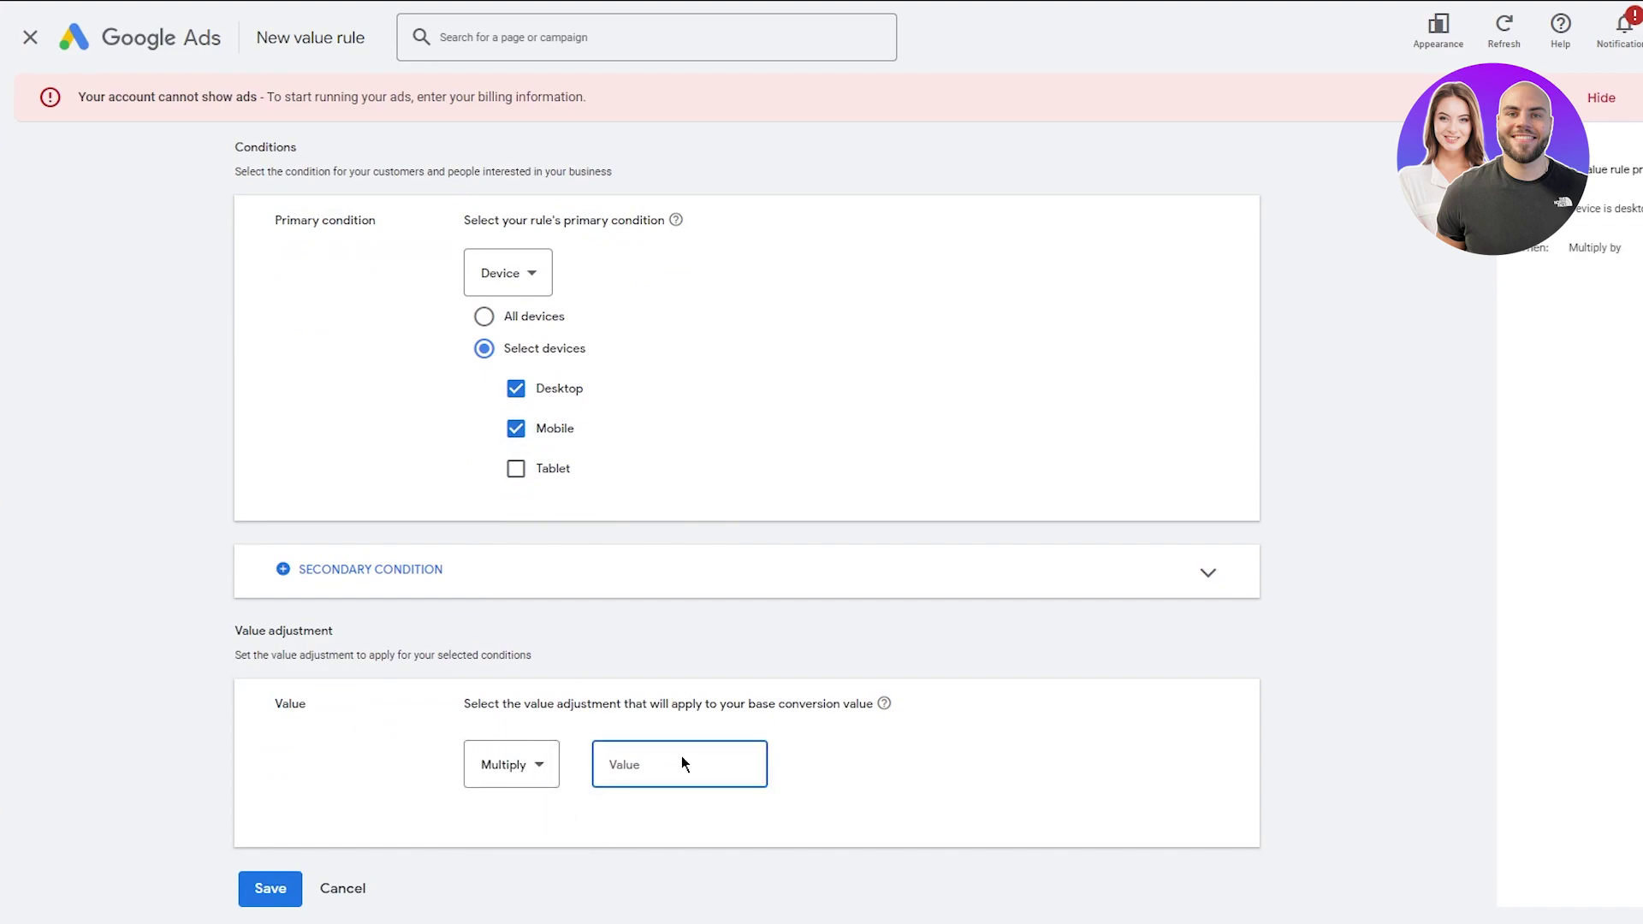
text(30)
key(BackSpace)
key(BackSpace)
text(4)
click(264, 894)
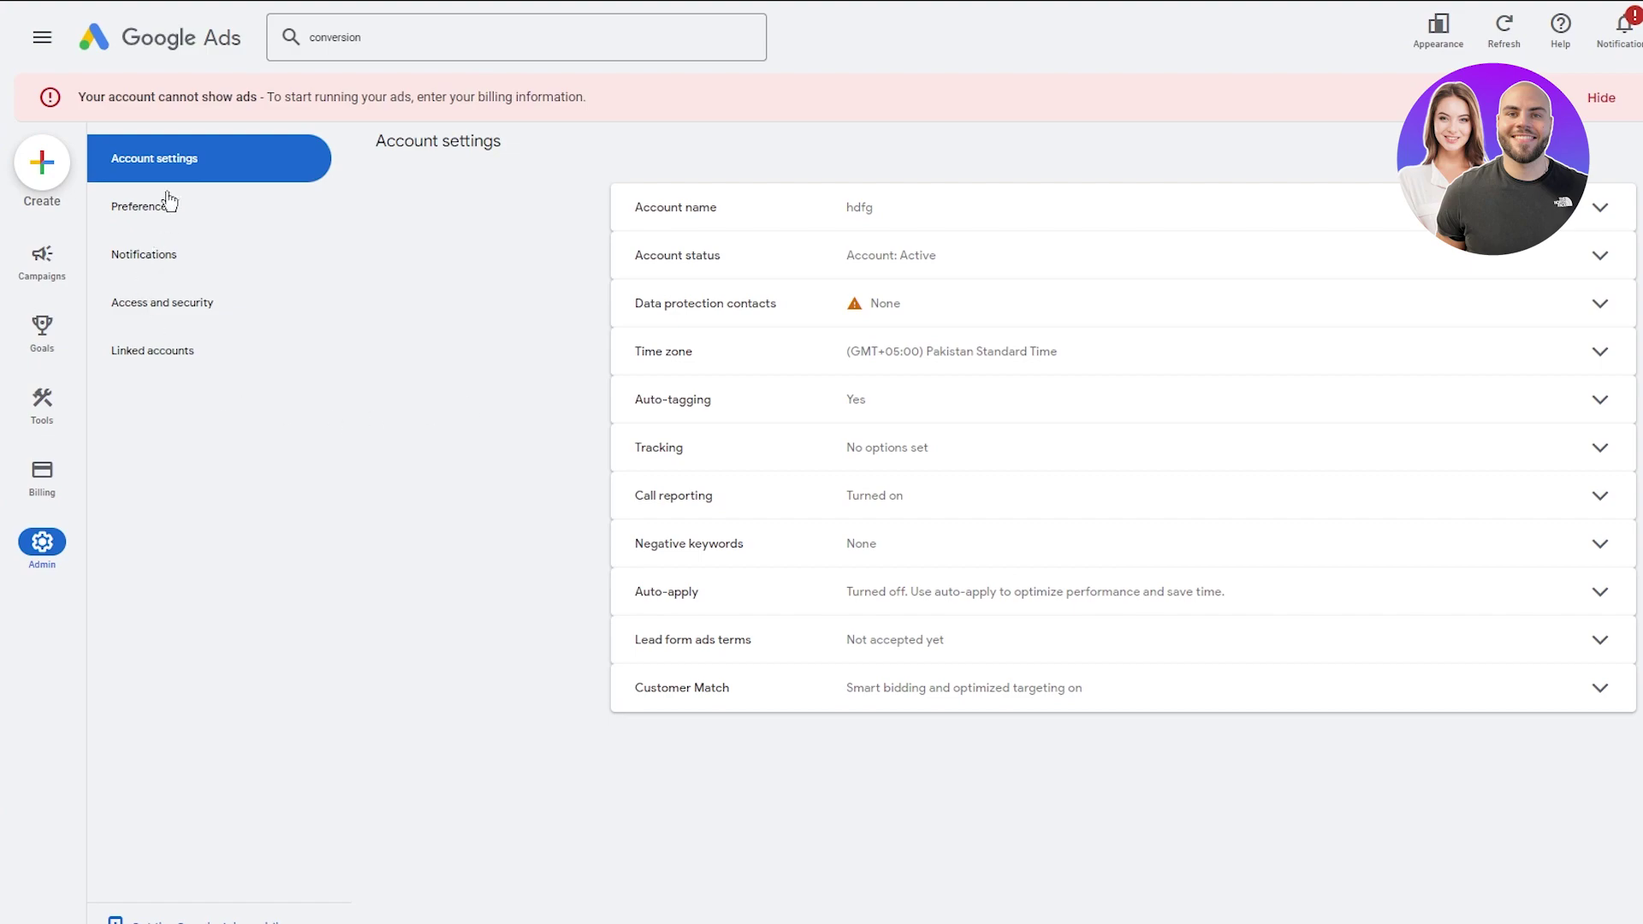
Step: Go to Linked accounts and open the Shopify details page
click(195, 371)
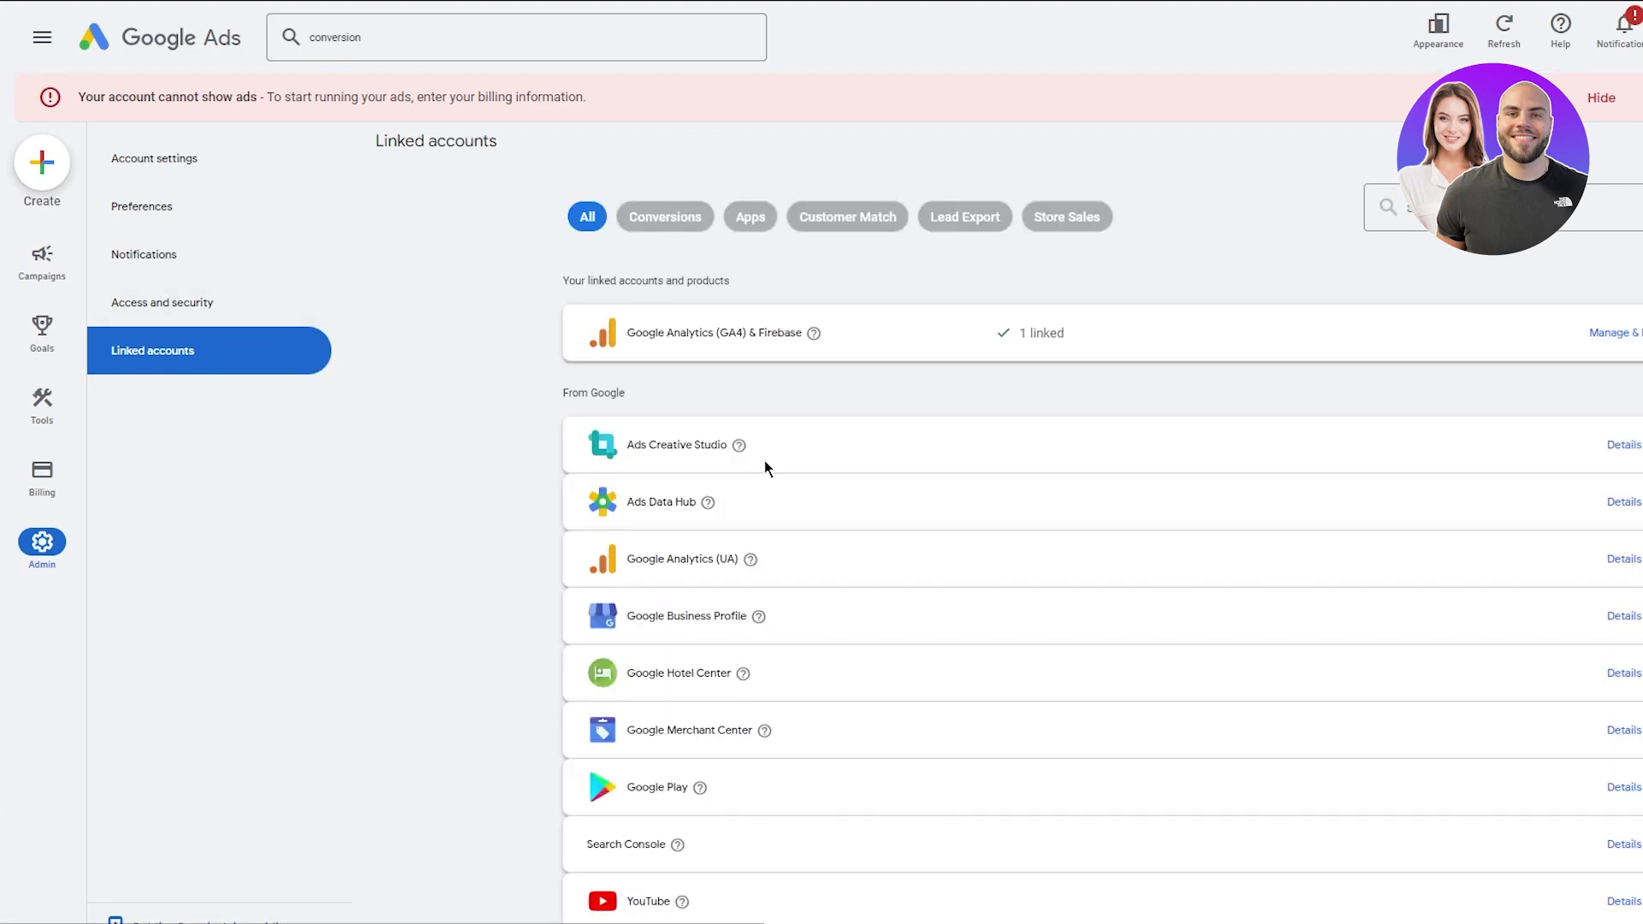
scroll(763, 461, down, 12)
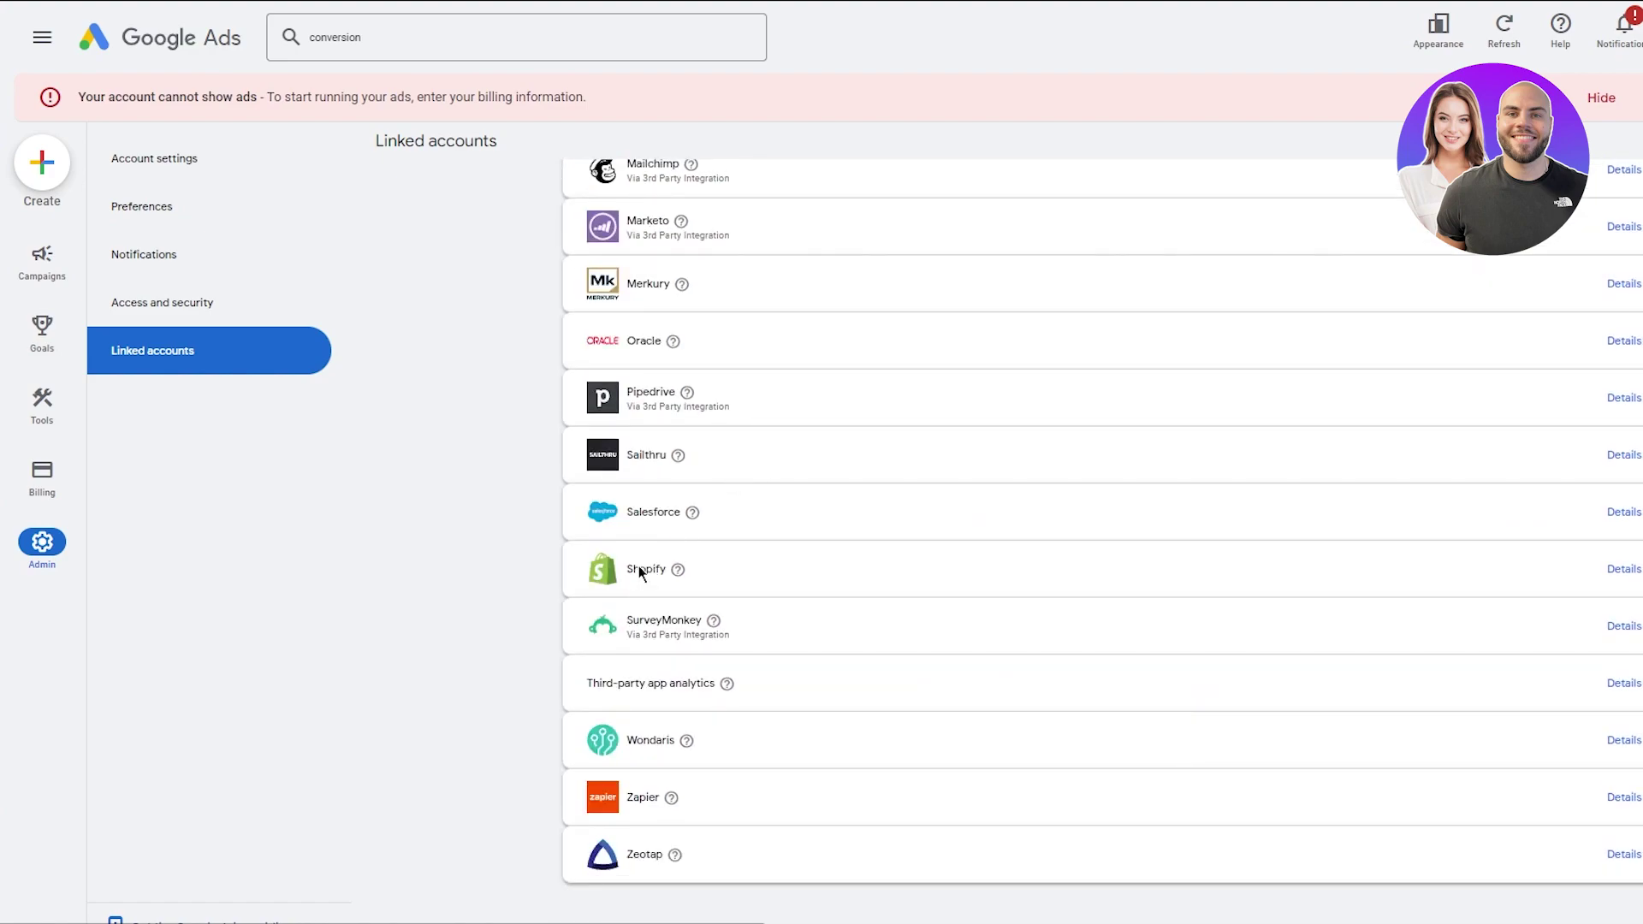
click(1618, 570)
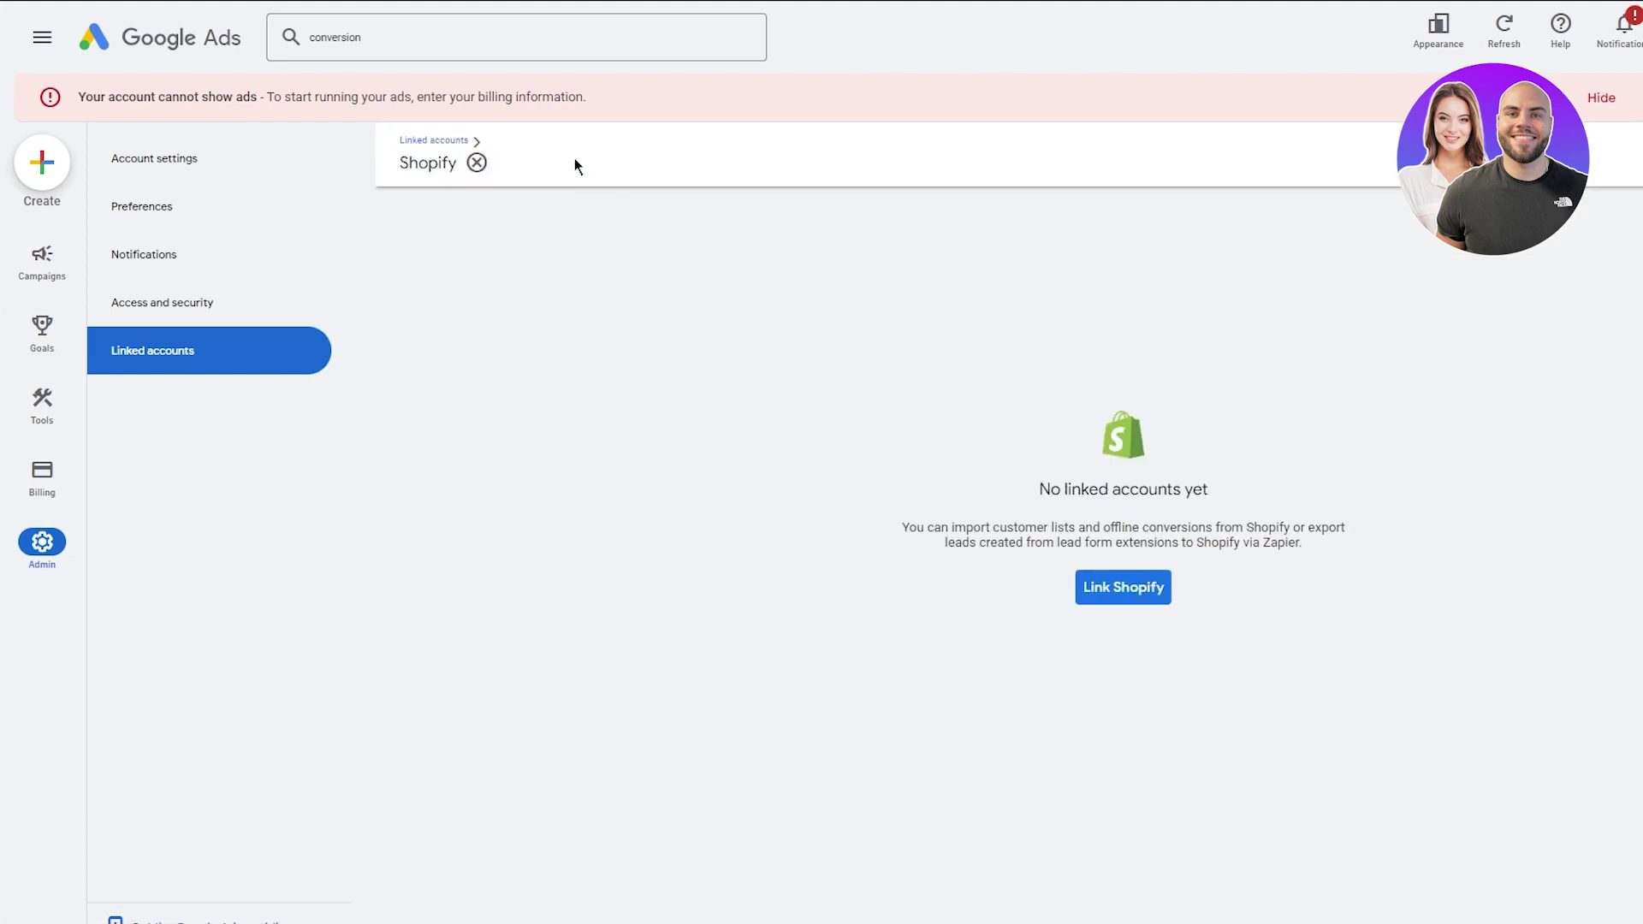
Step: Link Shopify via Shopify Audiences, authorizing data upload and creating the data integration
click(1107, 589)
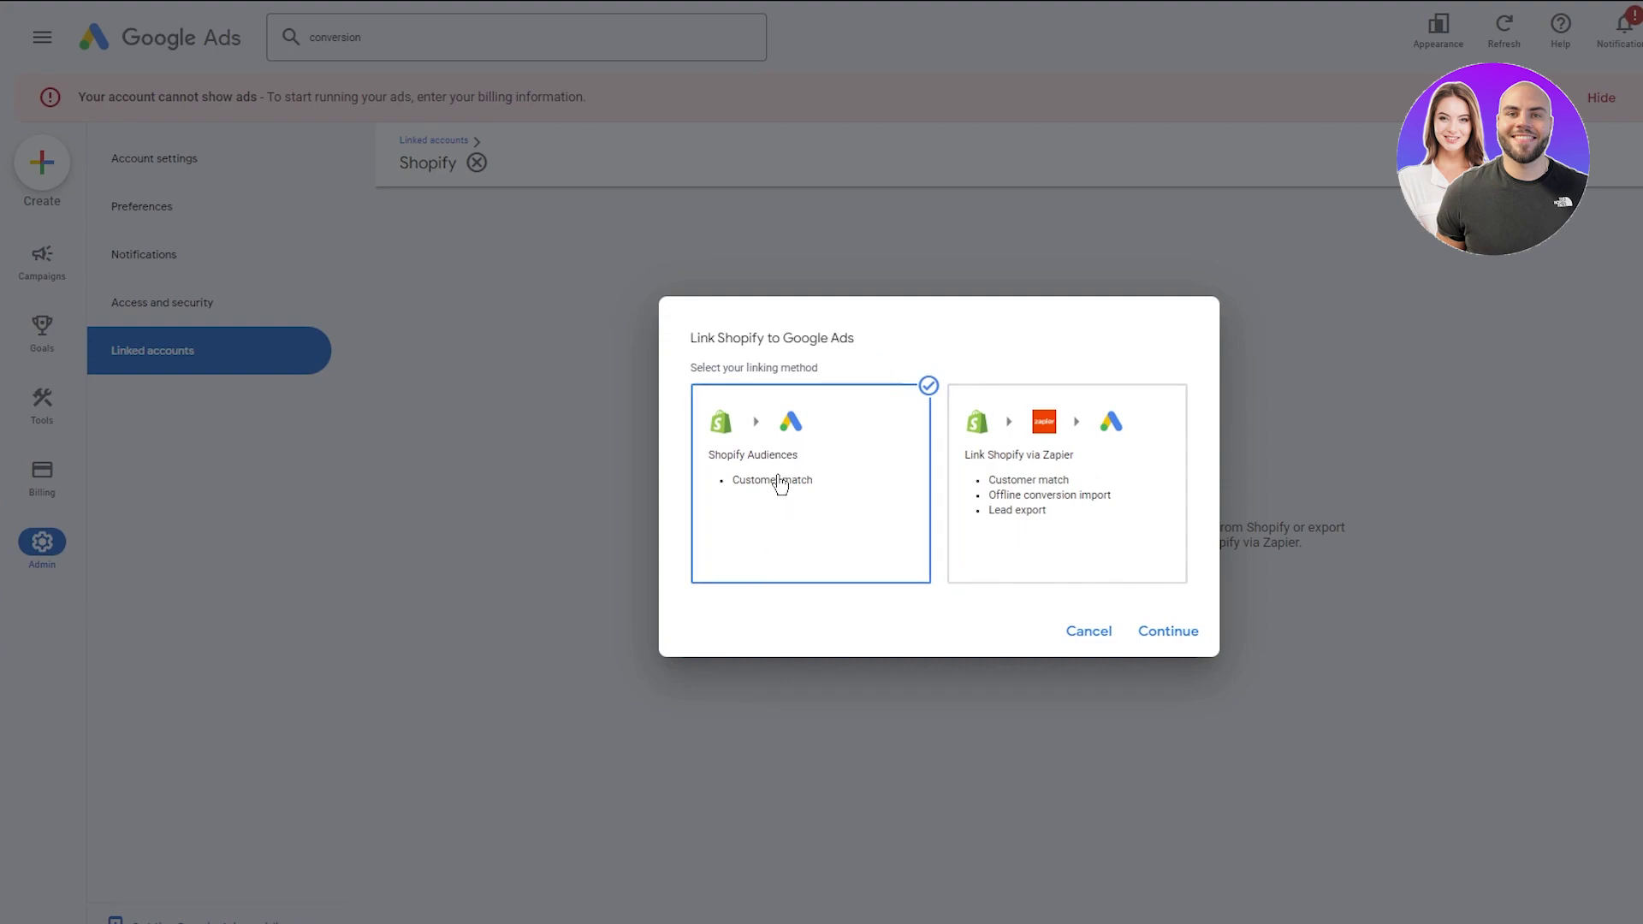
click(1176, 635)
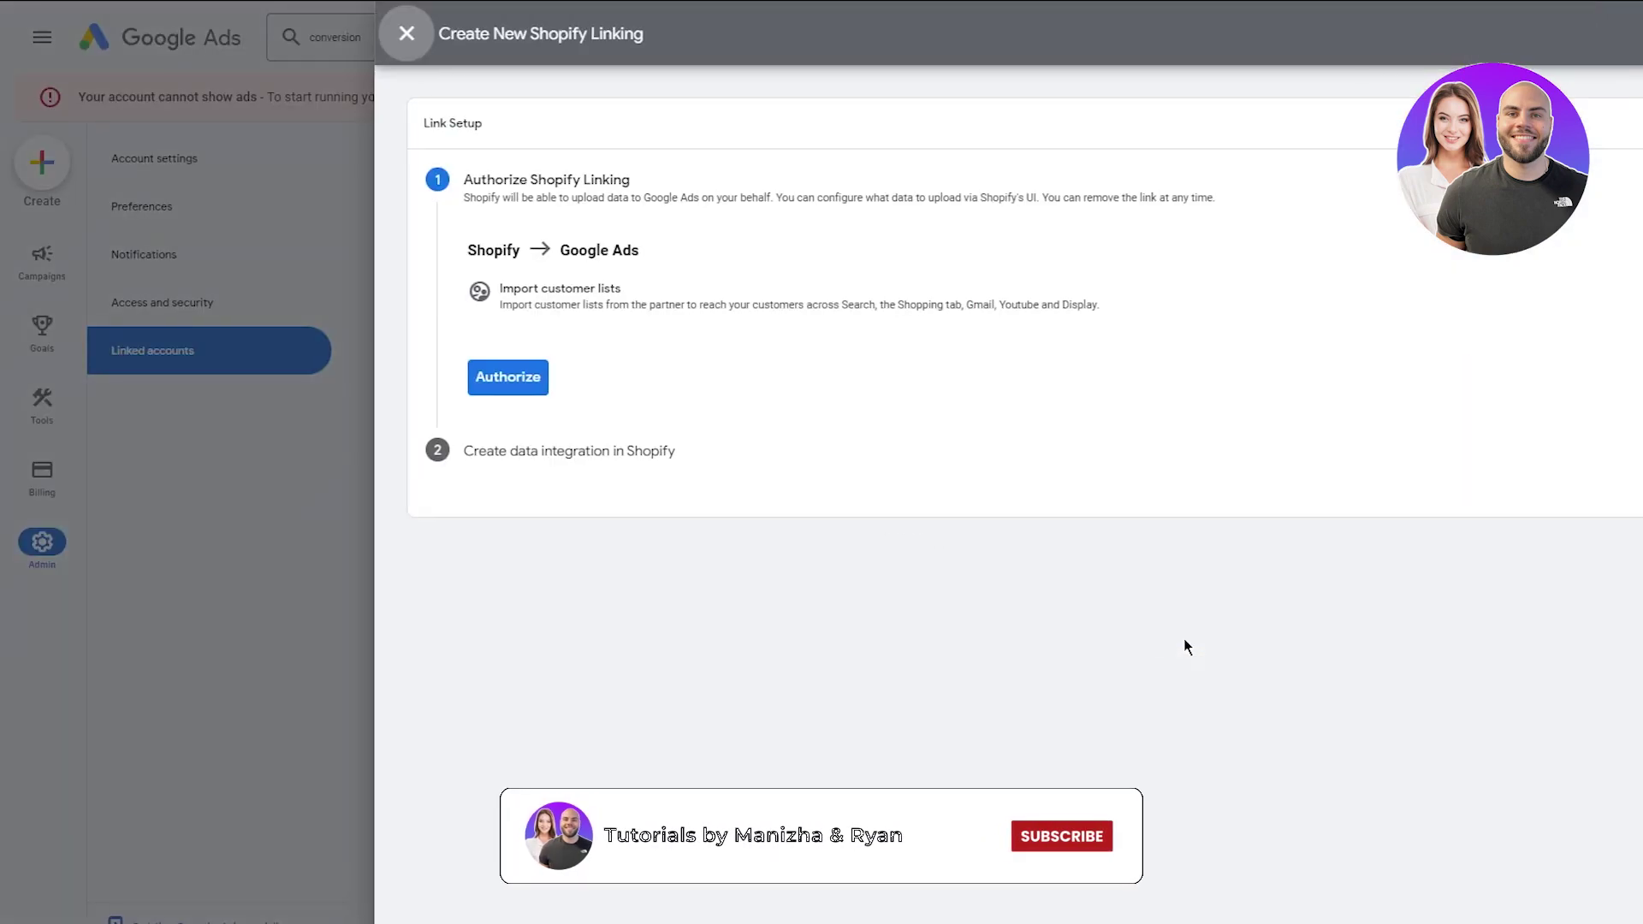
click(503, 385)
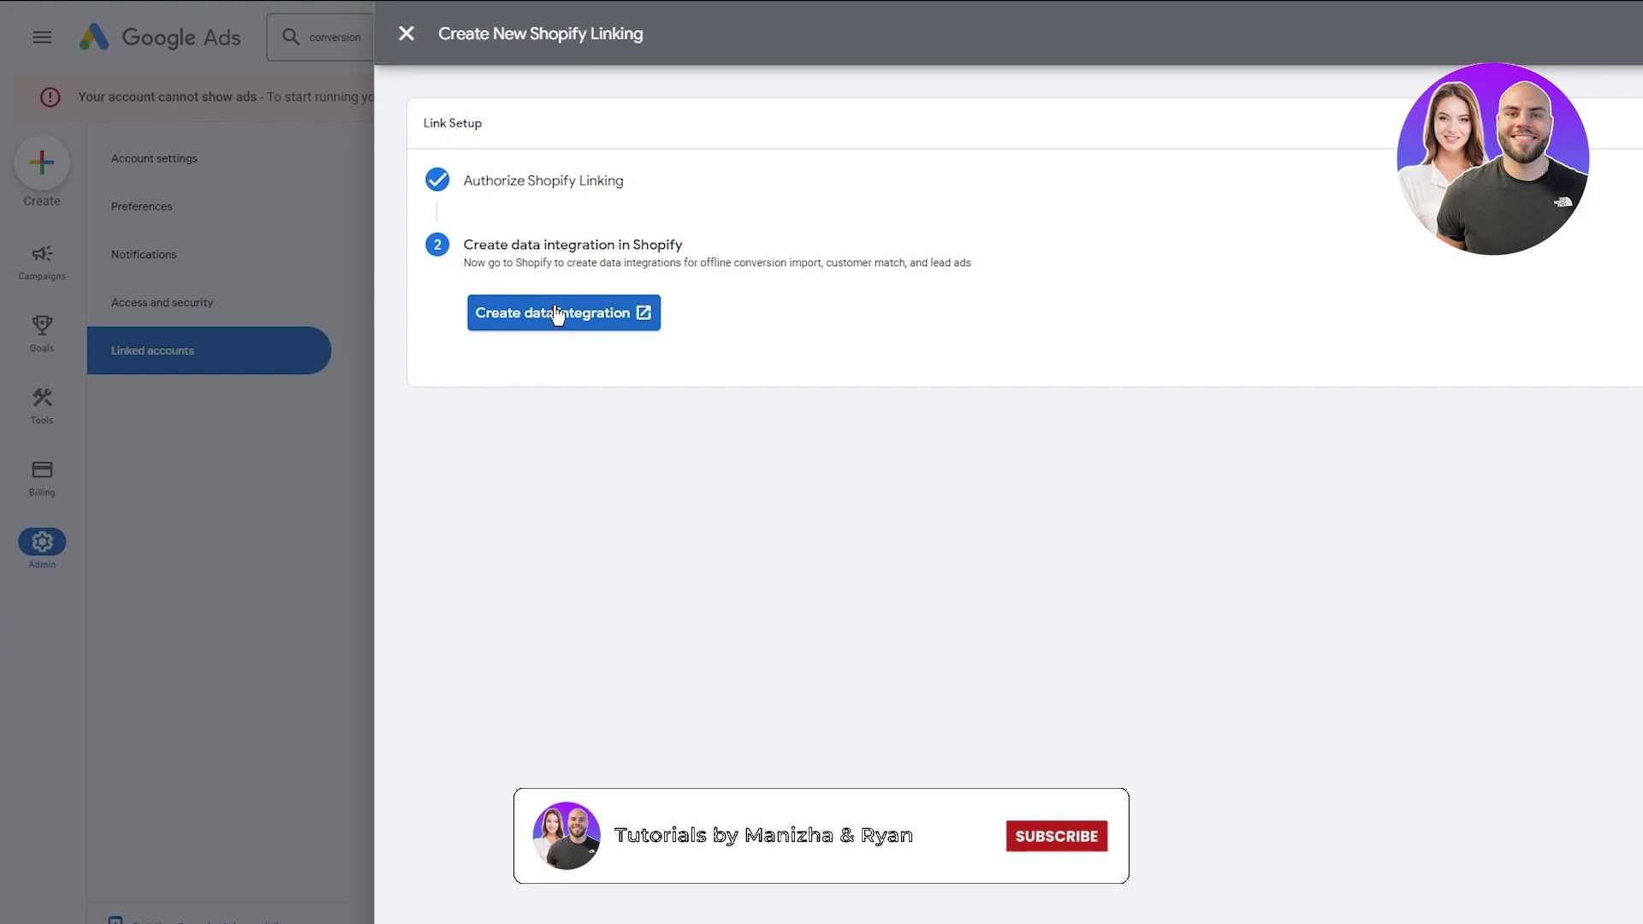
click(558, 313)
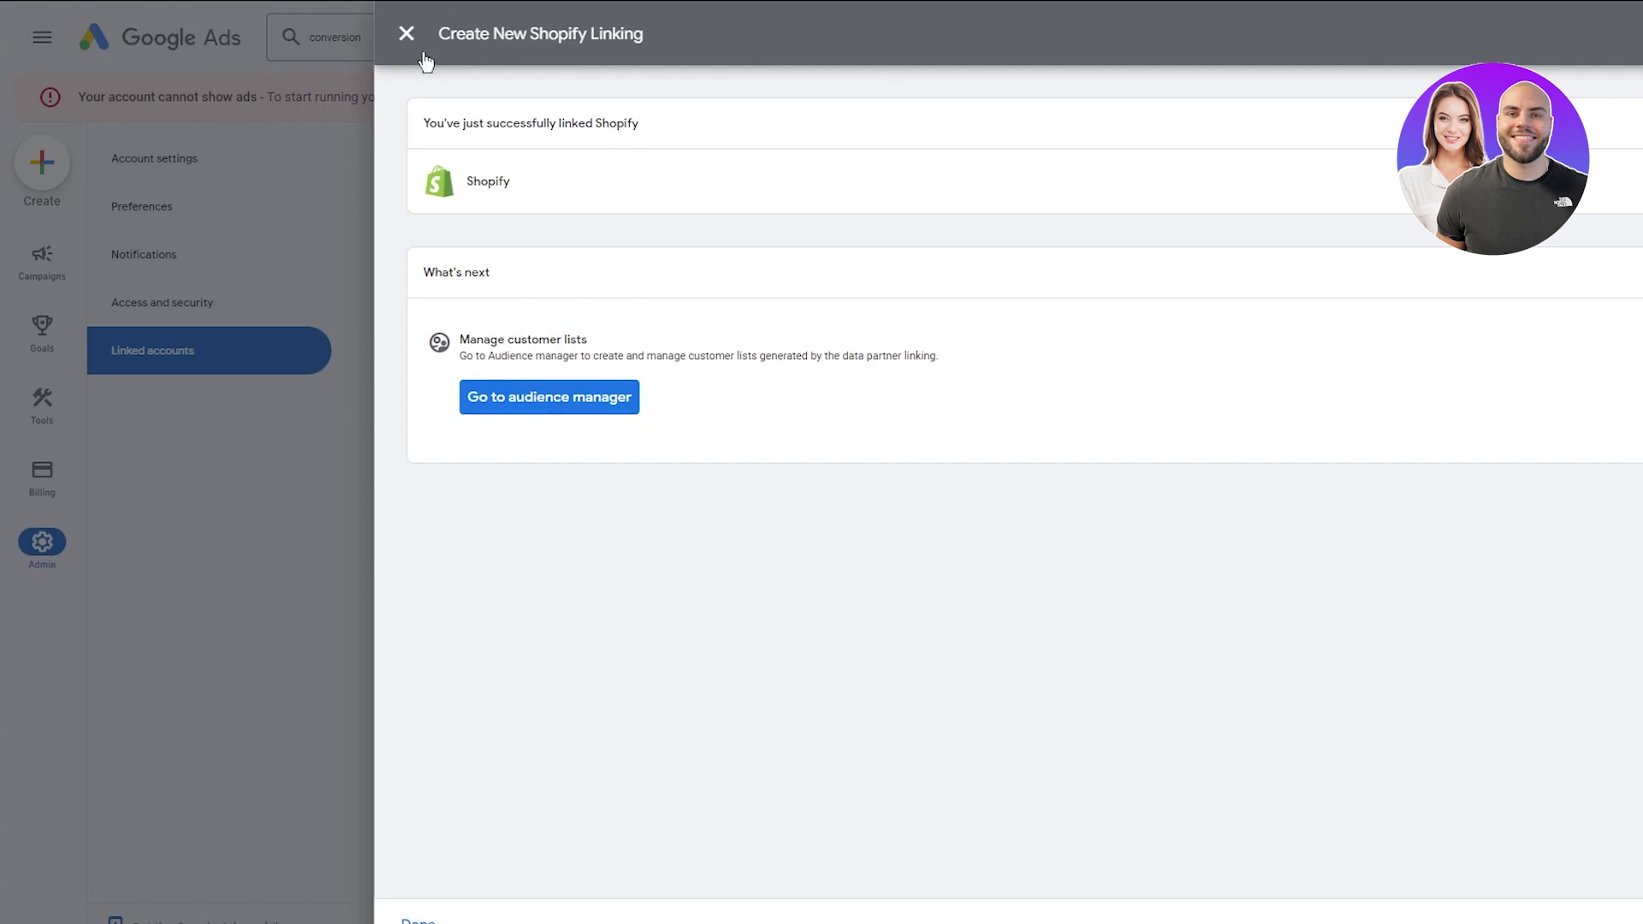
Step: Leave the Shopify linking panel for the audience manager, heading back to Goals
click(528, 399)
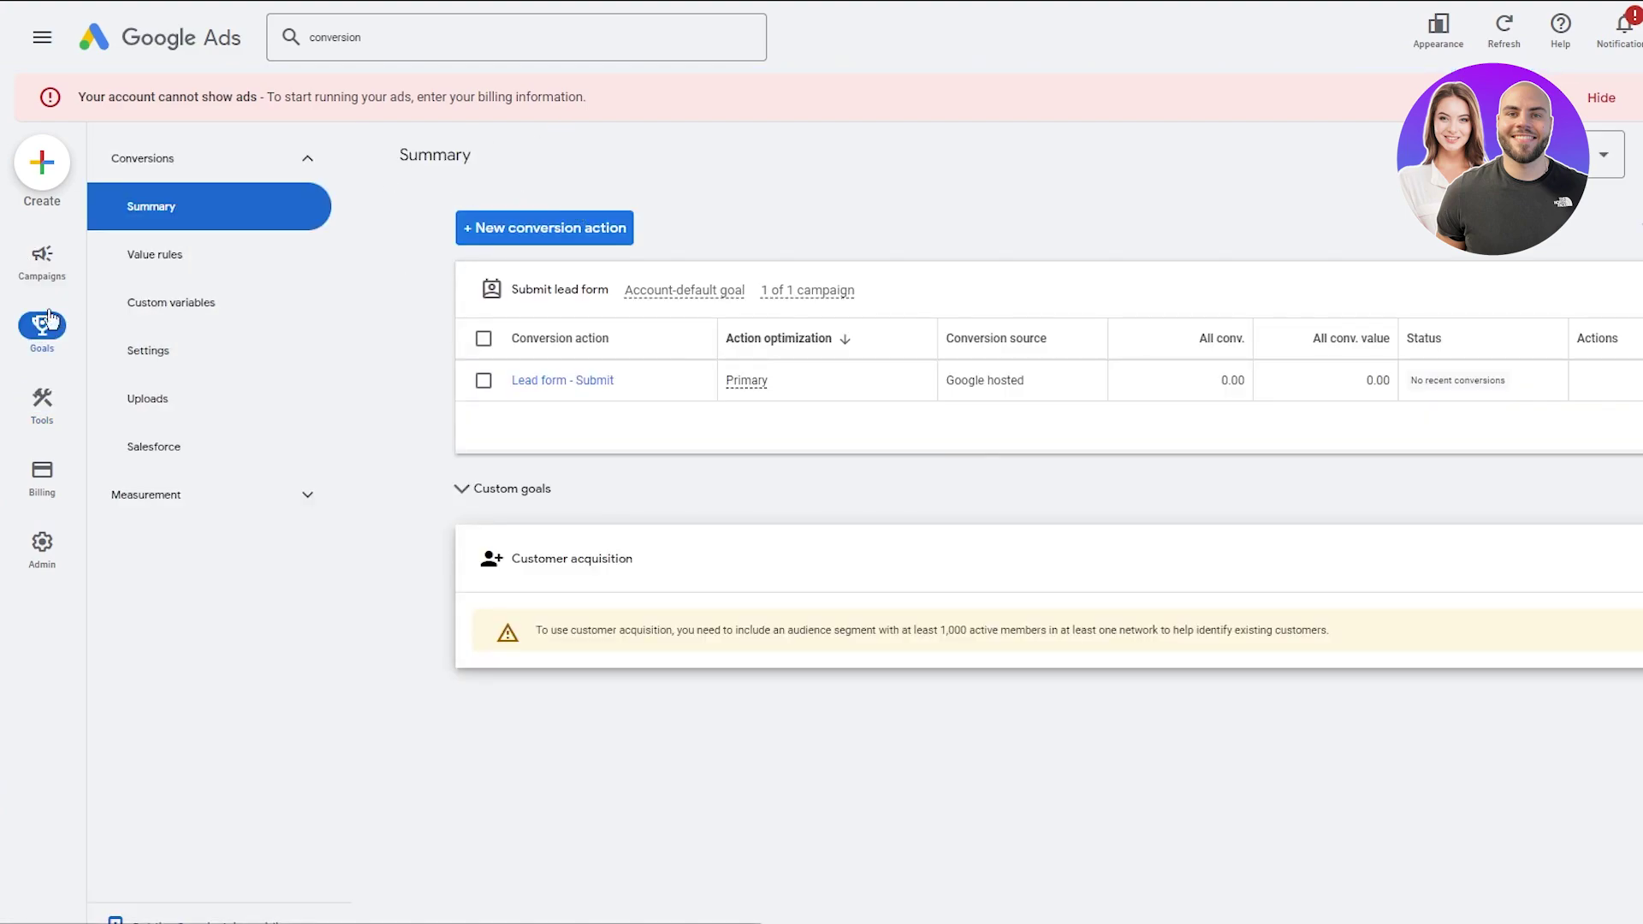
mouse_move(42, 256)
Step: Start a new Website conversion action and ready the website domain field
click(467, 237)
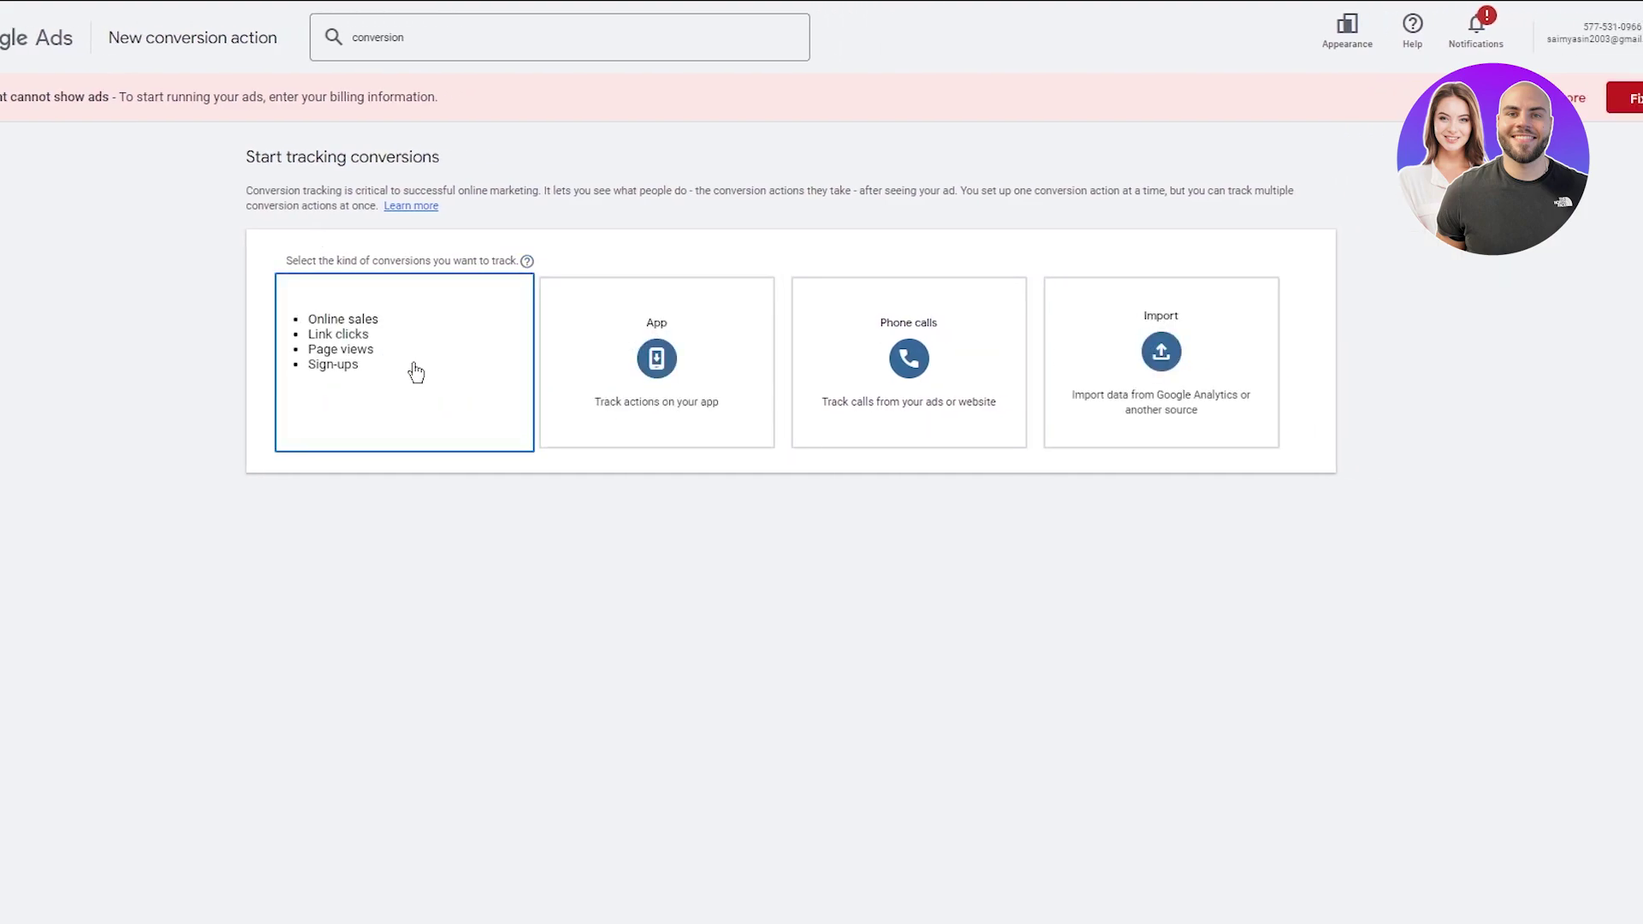
click(412, 366)
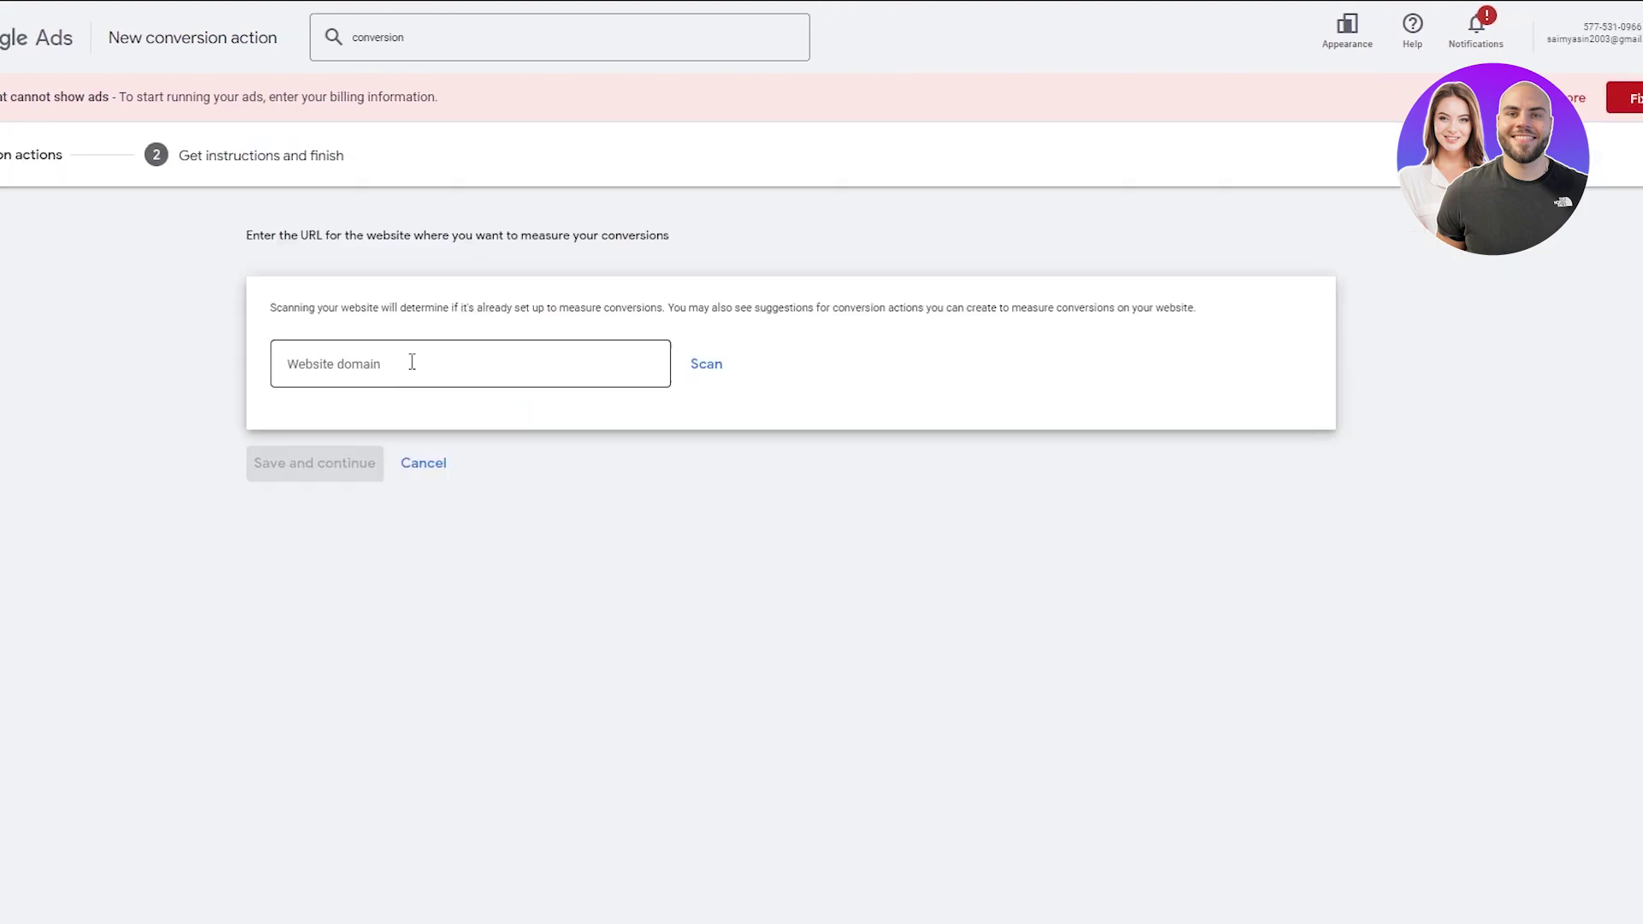
click(413, 362)
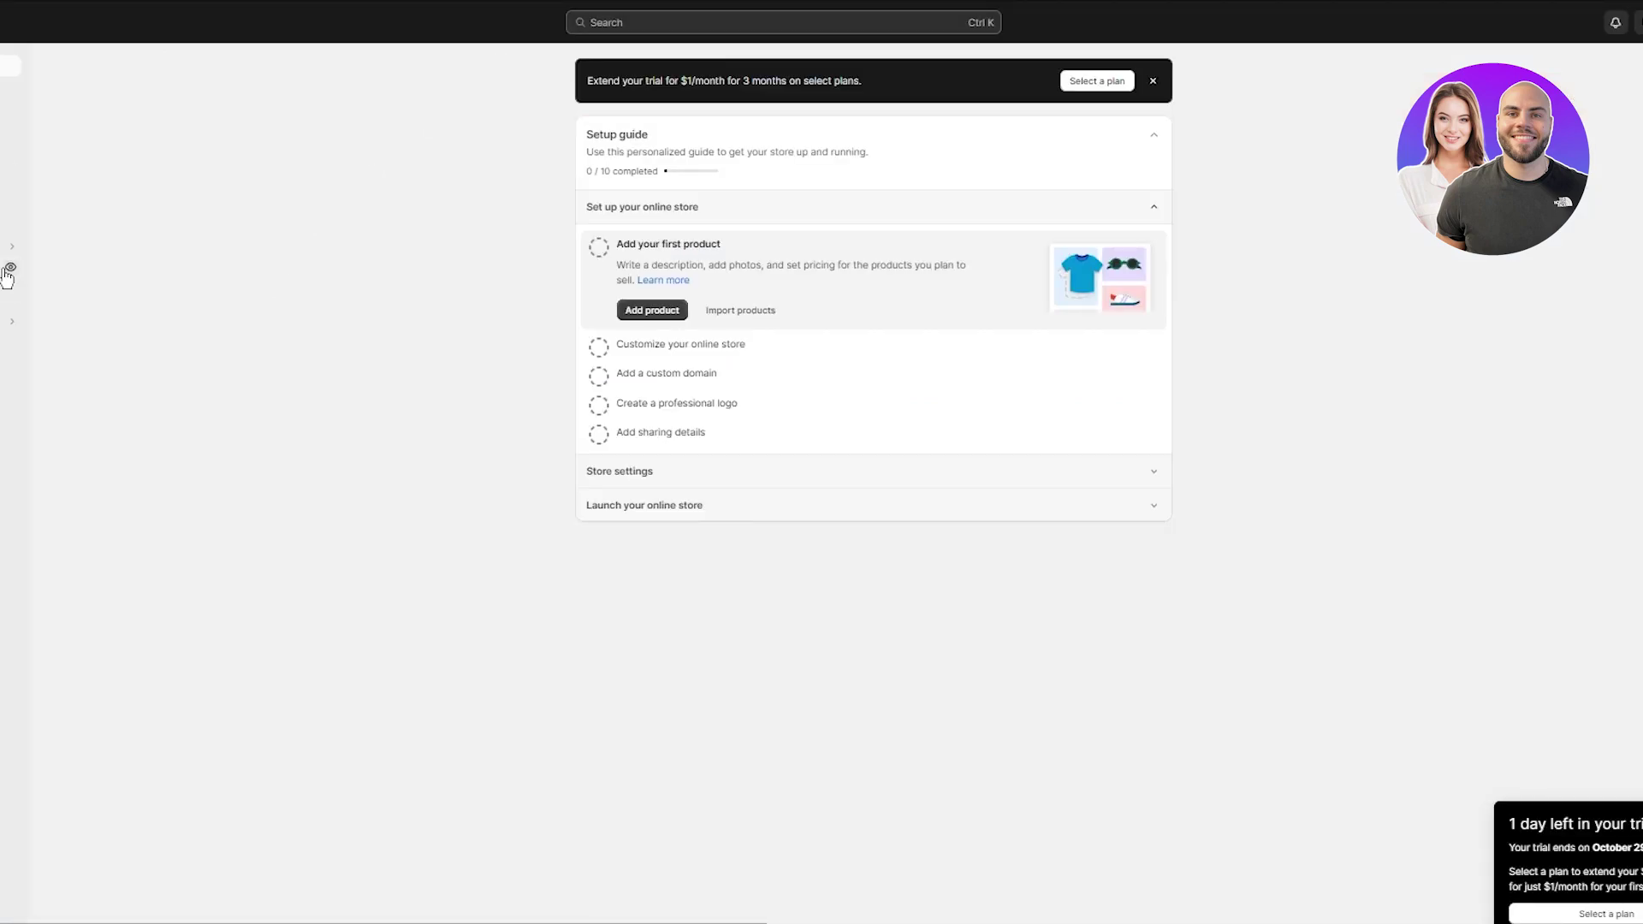
Step: View the live Shopify storefront from Online Store to find the store's address
click(10, 274)
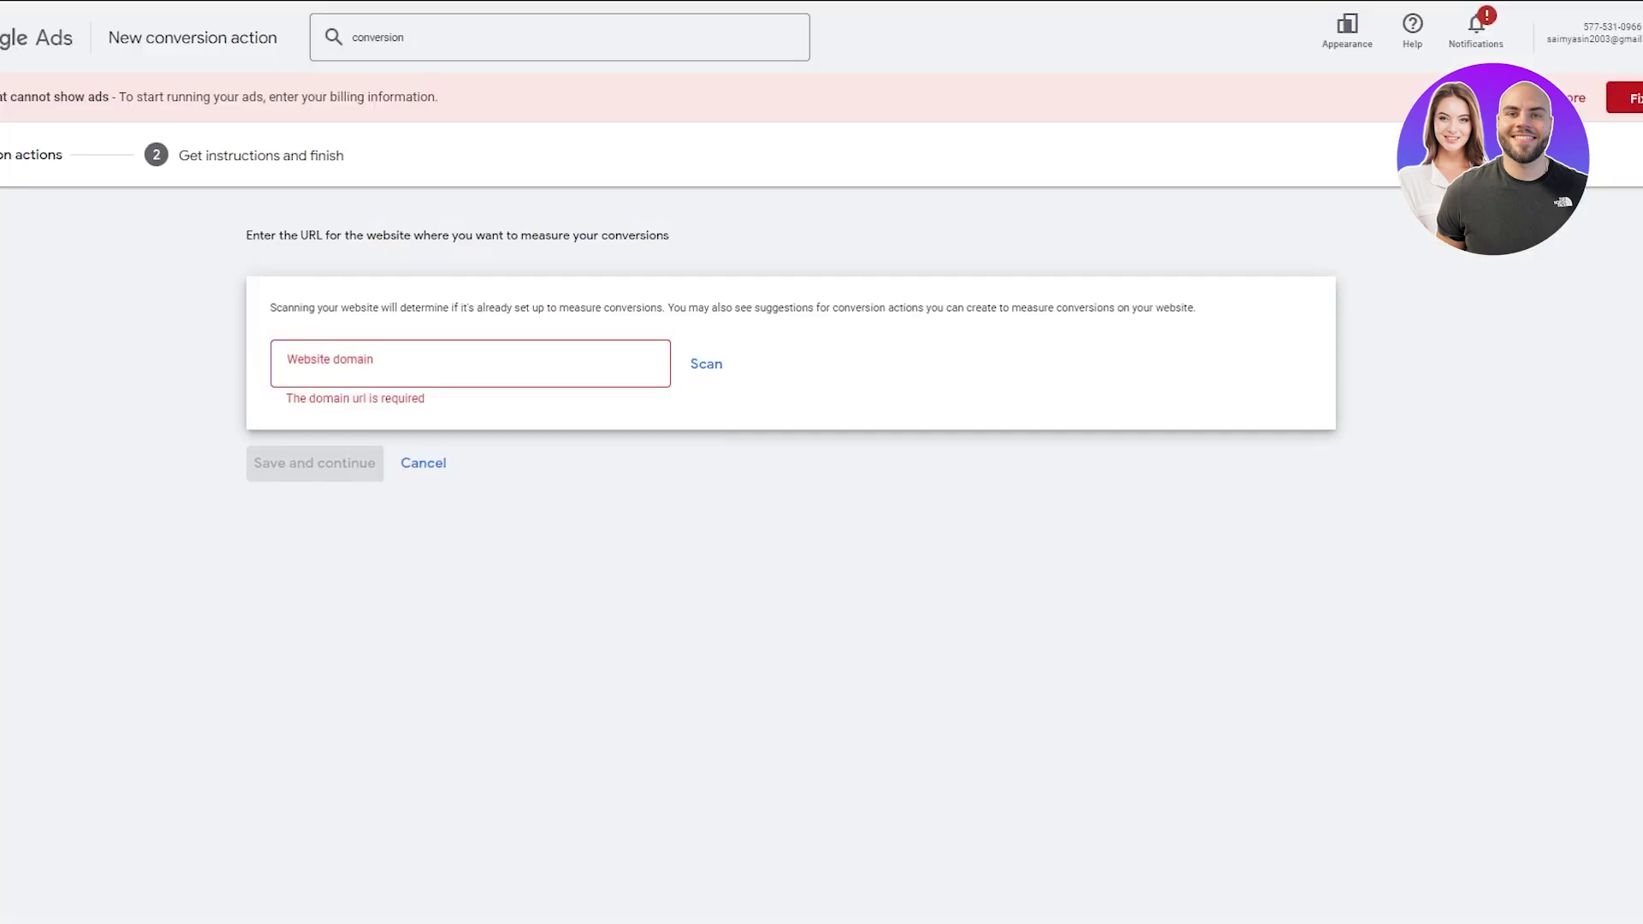
Step: Paste the store's domain, scan the site, and attempt a Subscribe conversion action
click(468, 363)
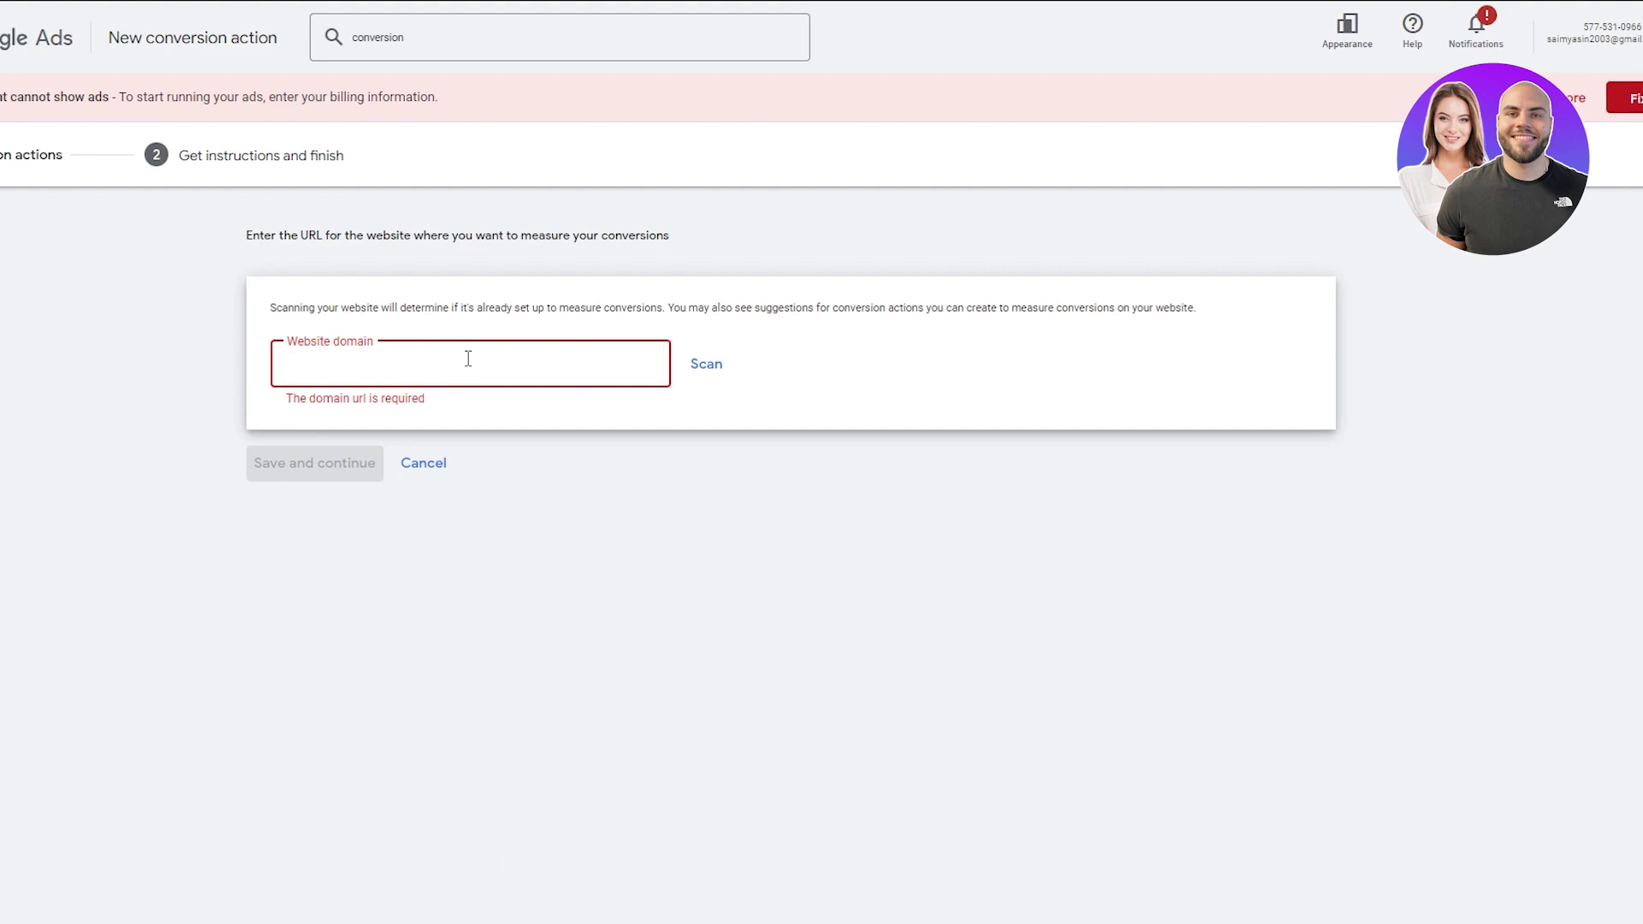
text(https://ffa7b7-6.myshopify.com)
click(693, 366)
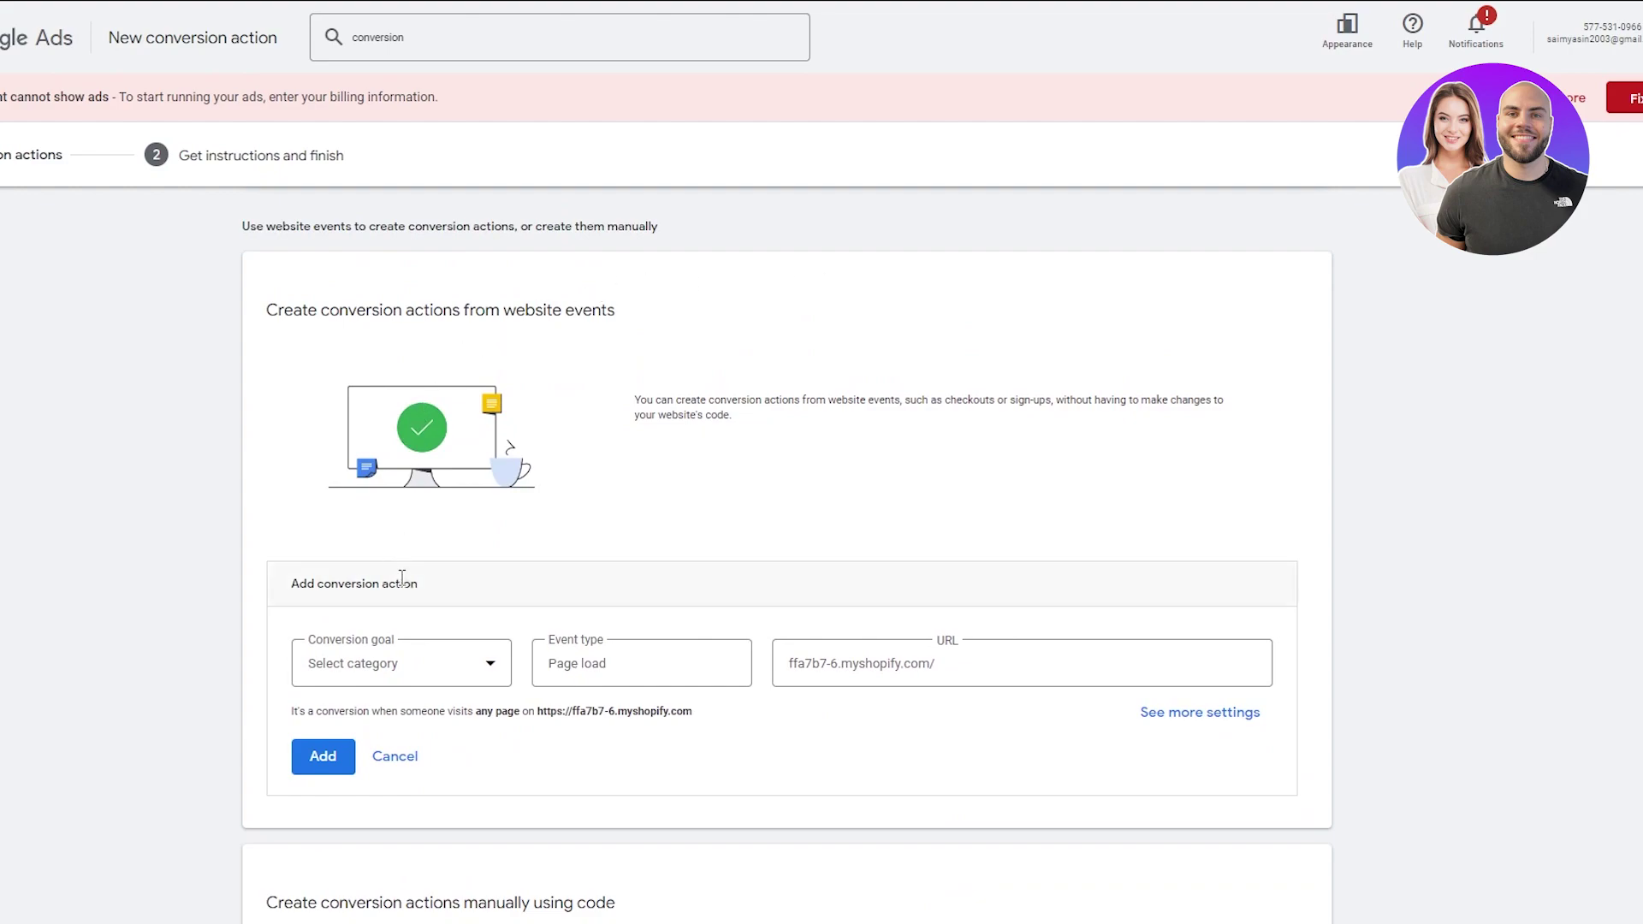
click(414, 668)
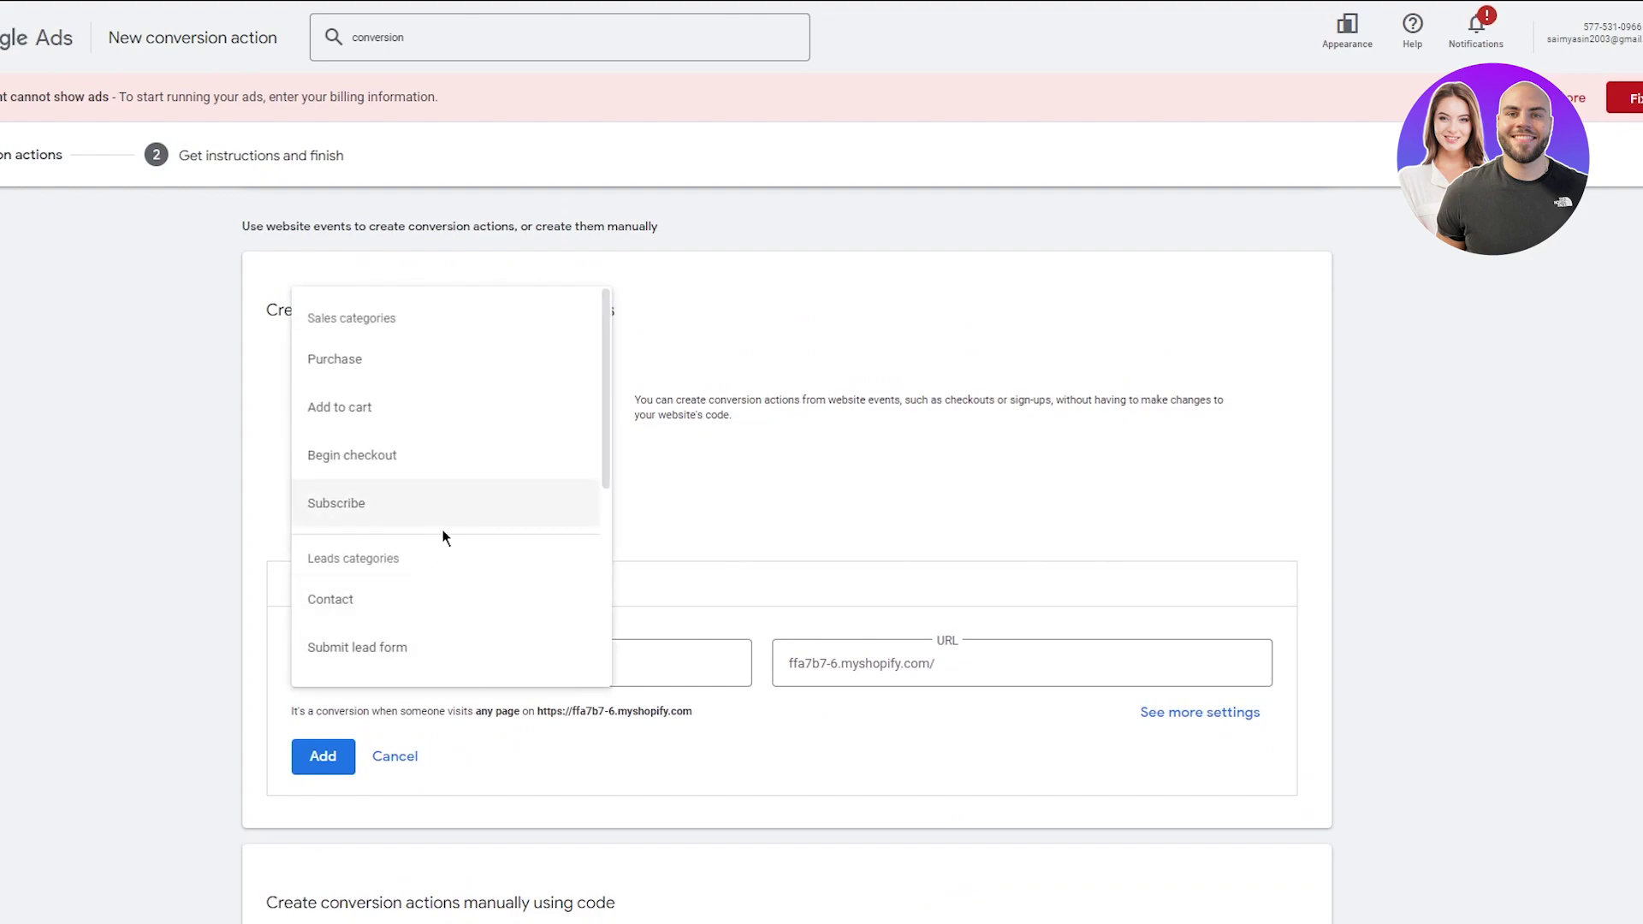
scroll(451, 381, down, 2)
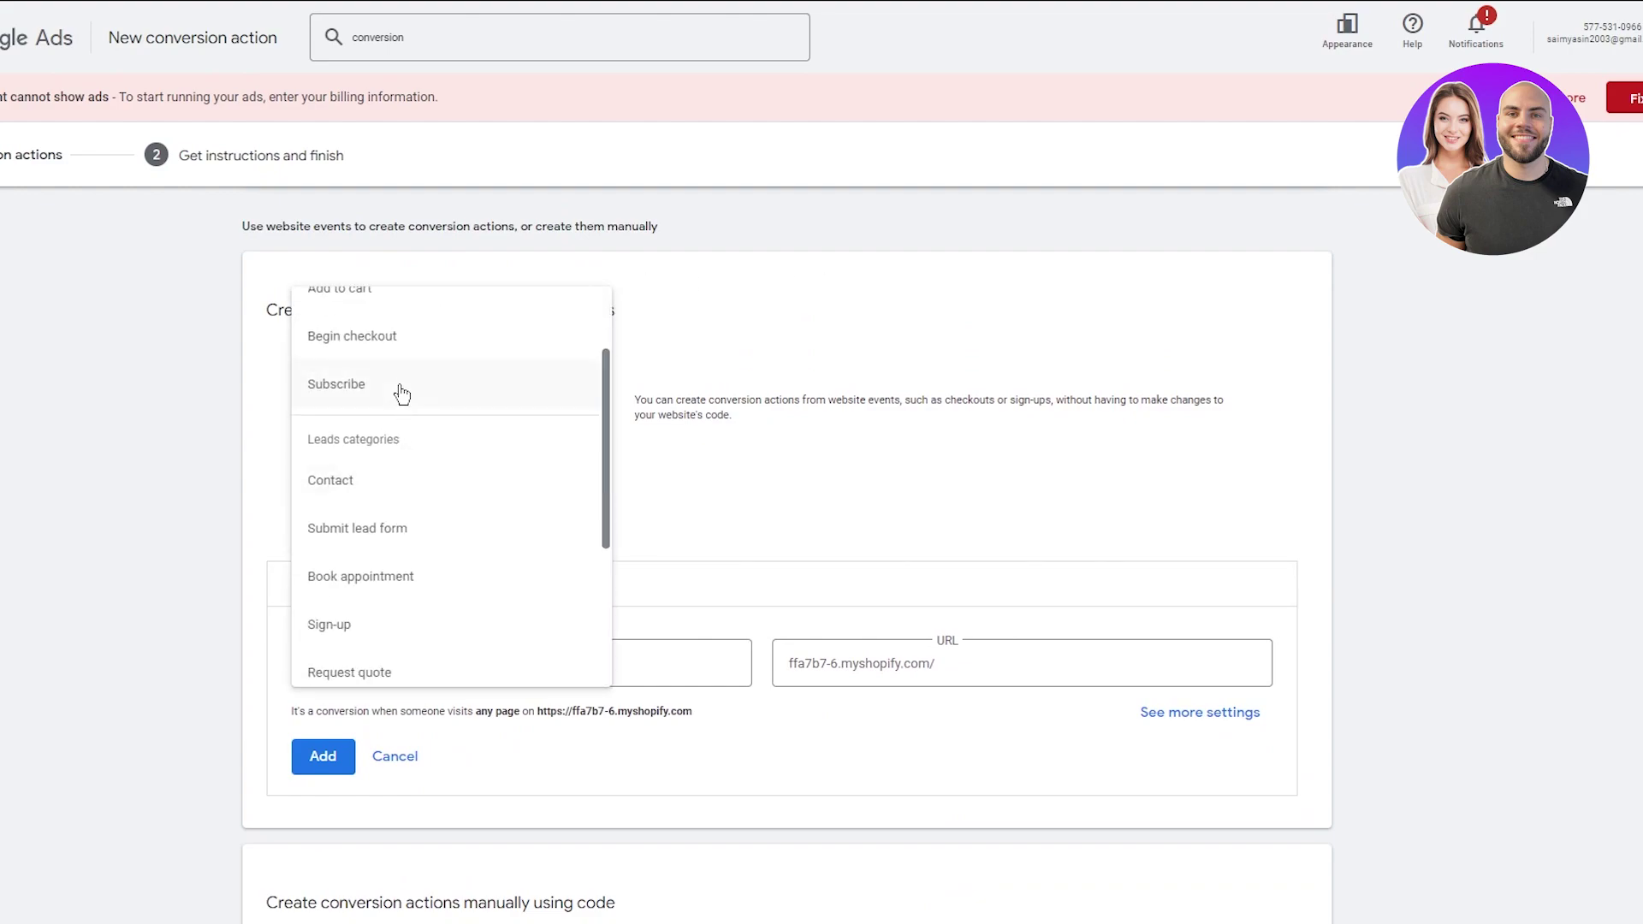
click(401, 390)
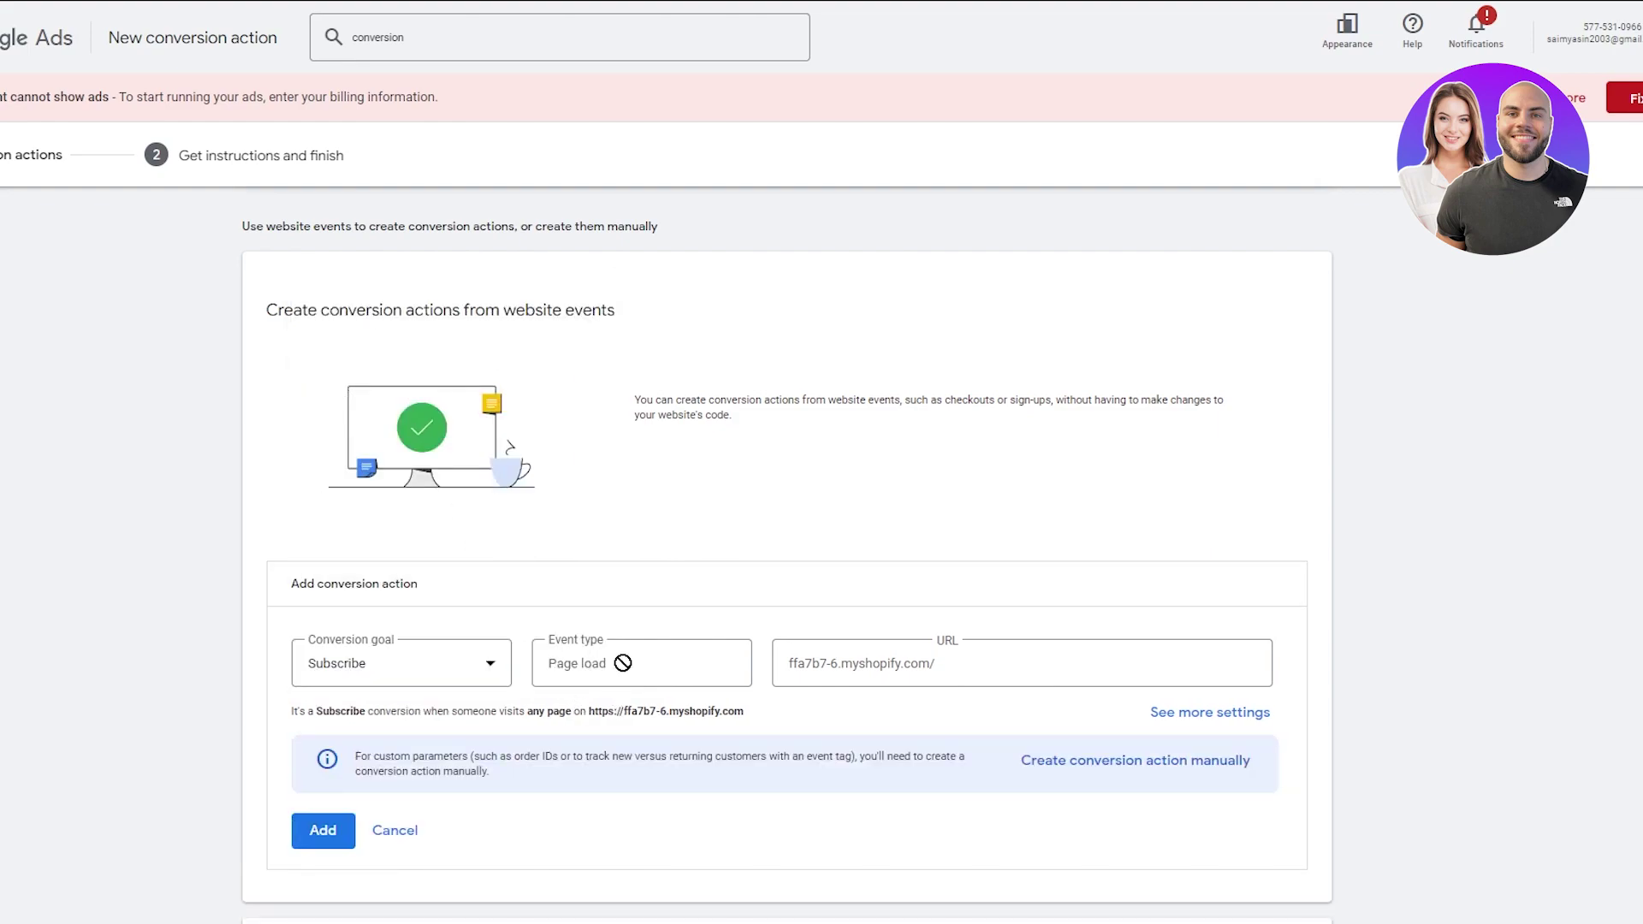
scroll(884, 680, down, 5)
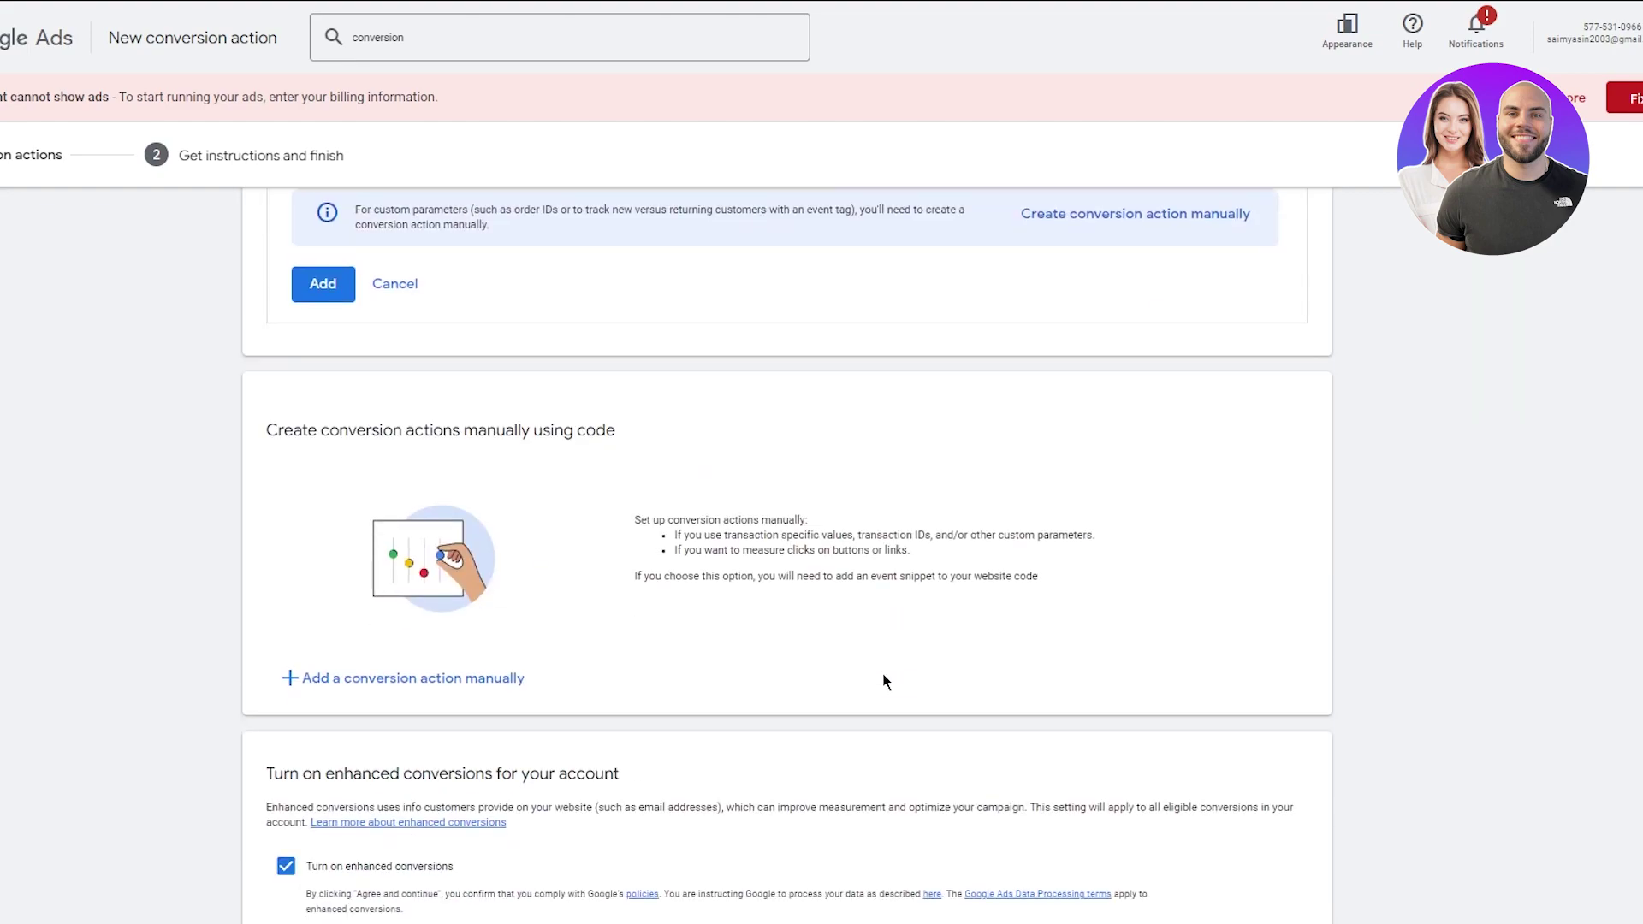
scroll(884, 680, up, 2)
click(322, 449)
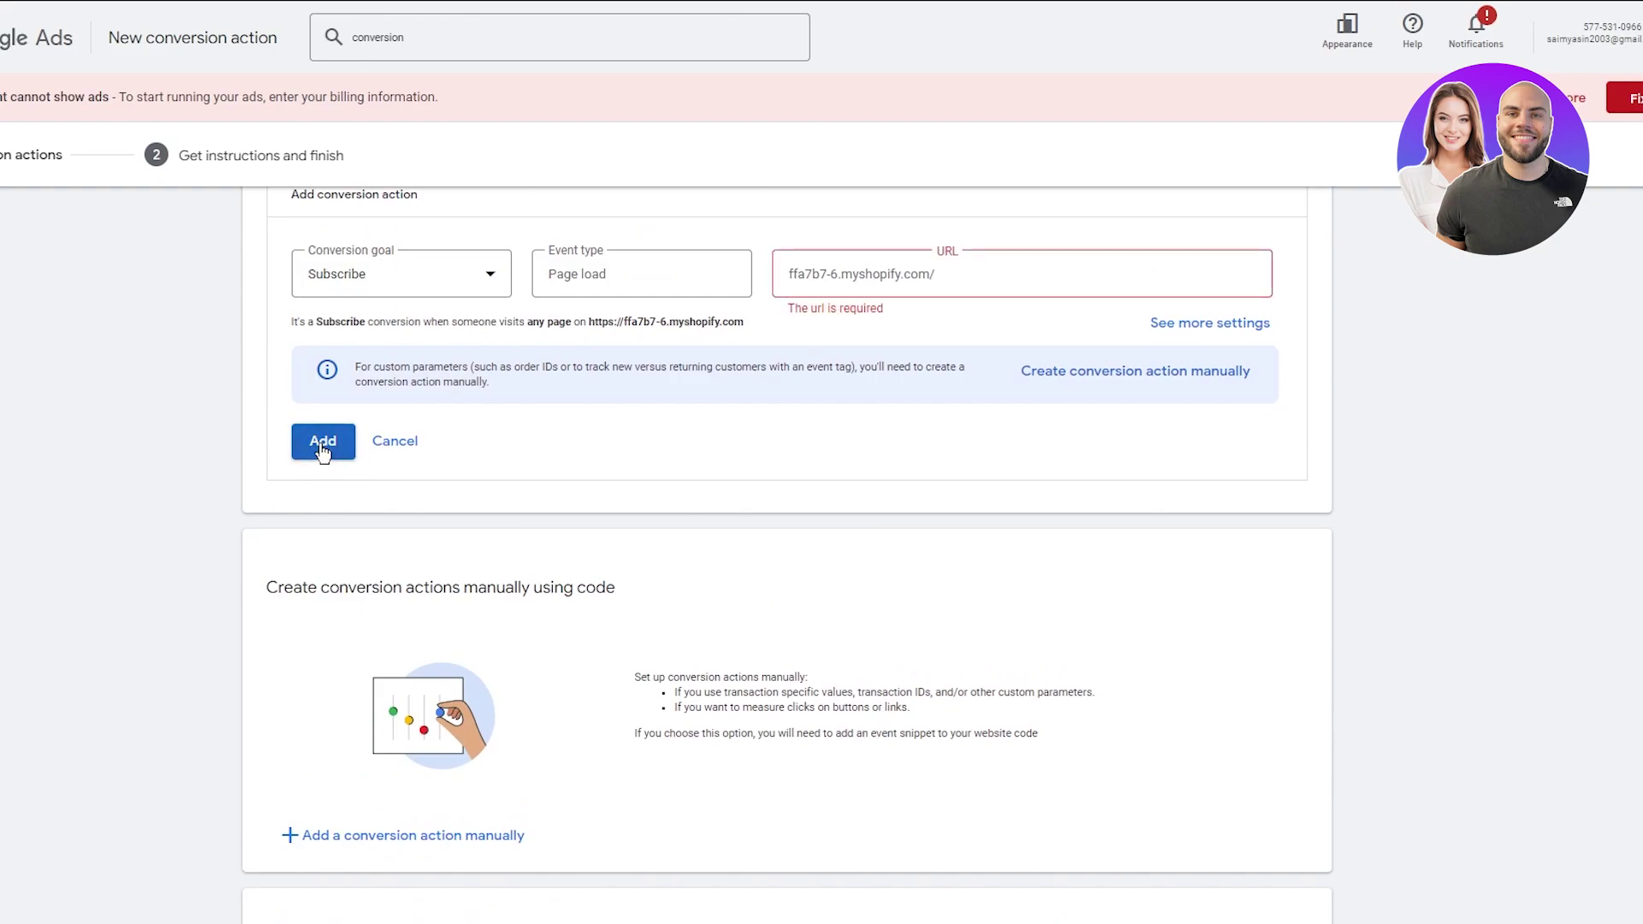
Step: Switch the goal to Purchase, append 'purchase' to the page URL, and add the action
click(940, 275)
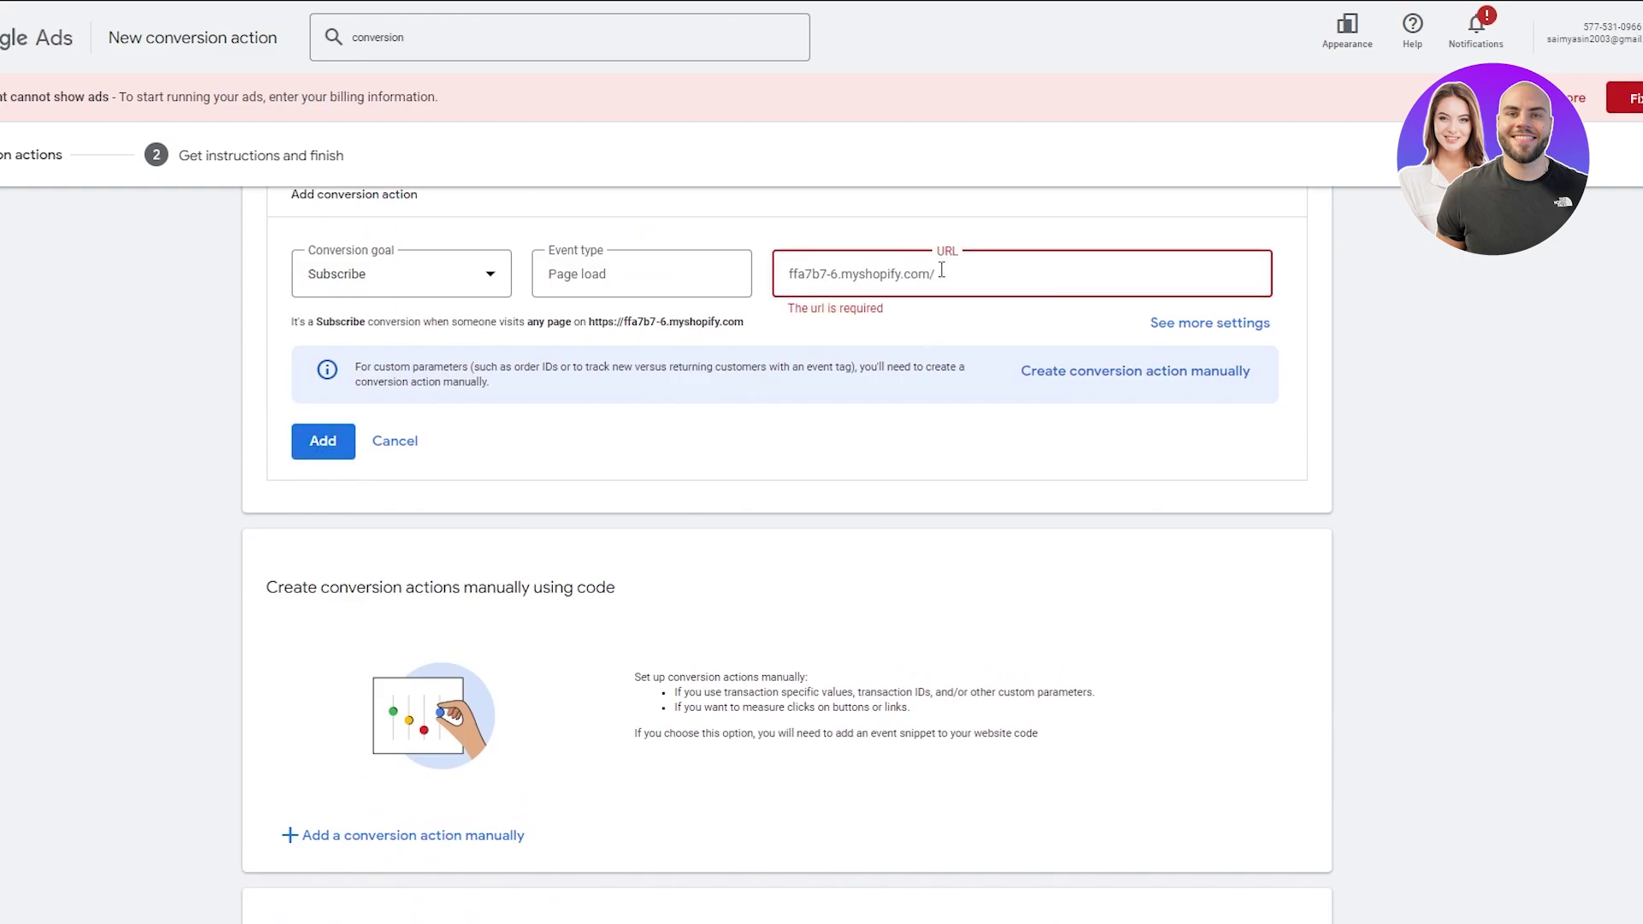
scroll(946, 320, down, 1)
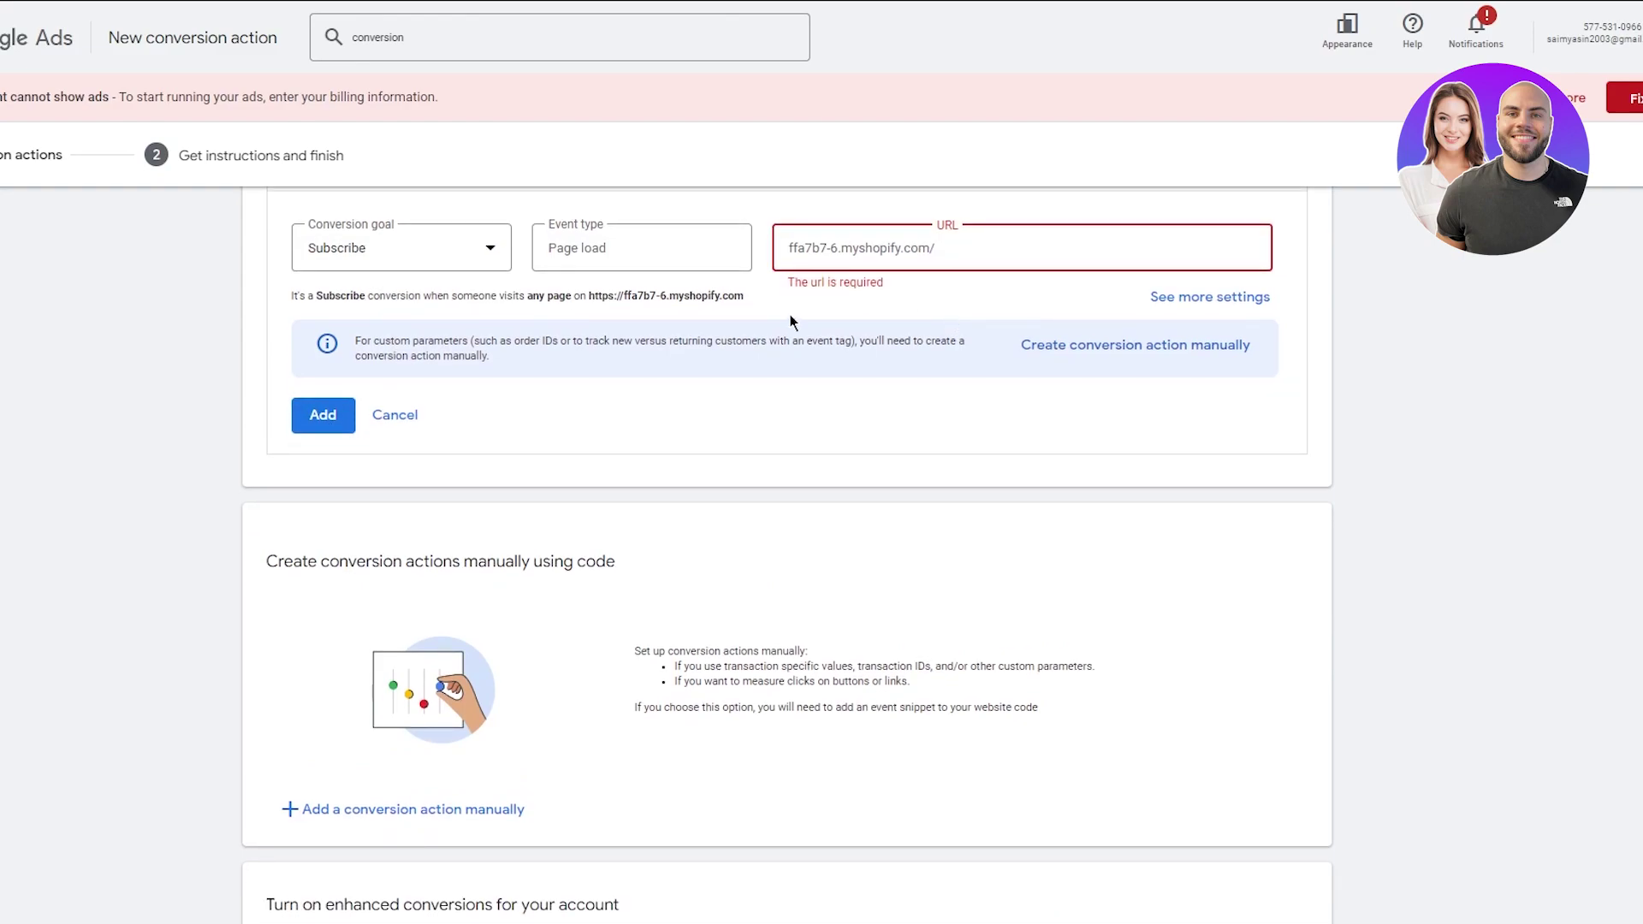
click(475, 262)
scroll(440, 376, up, 2)
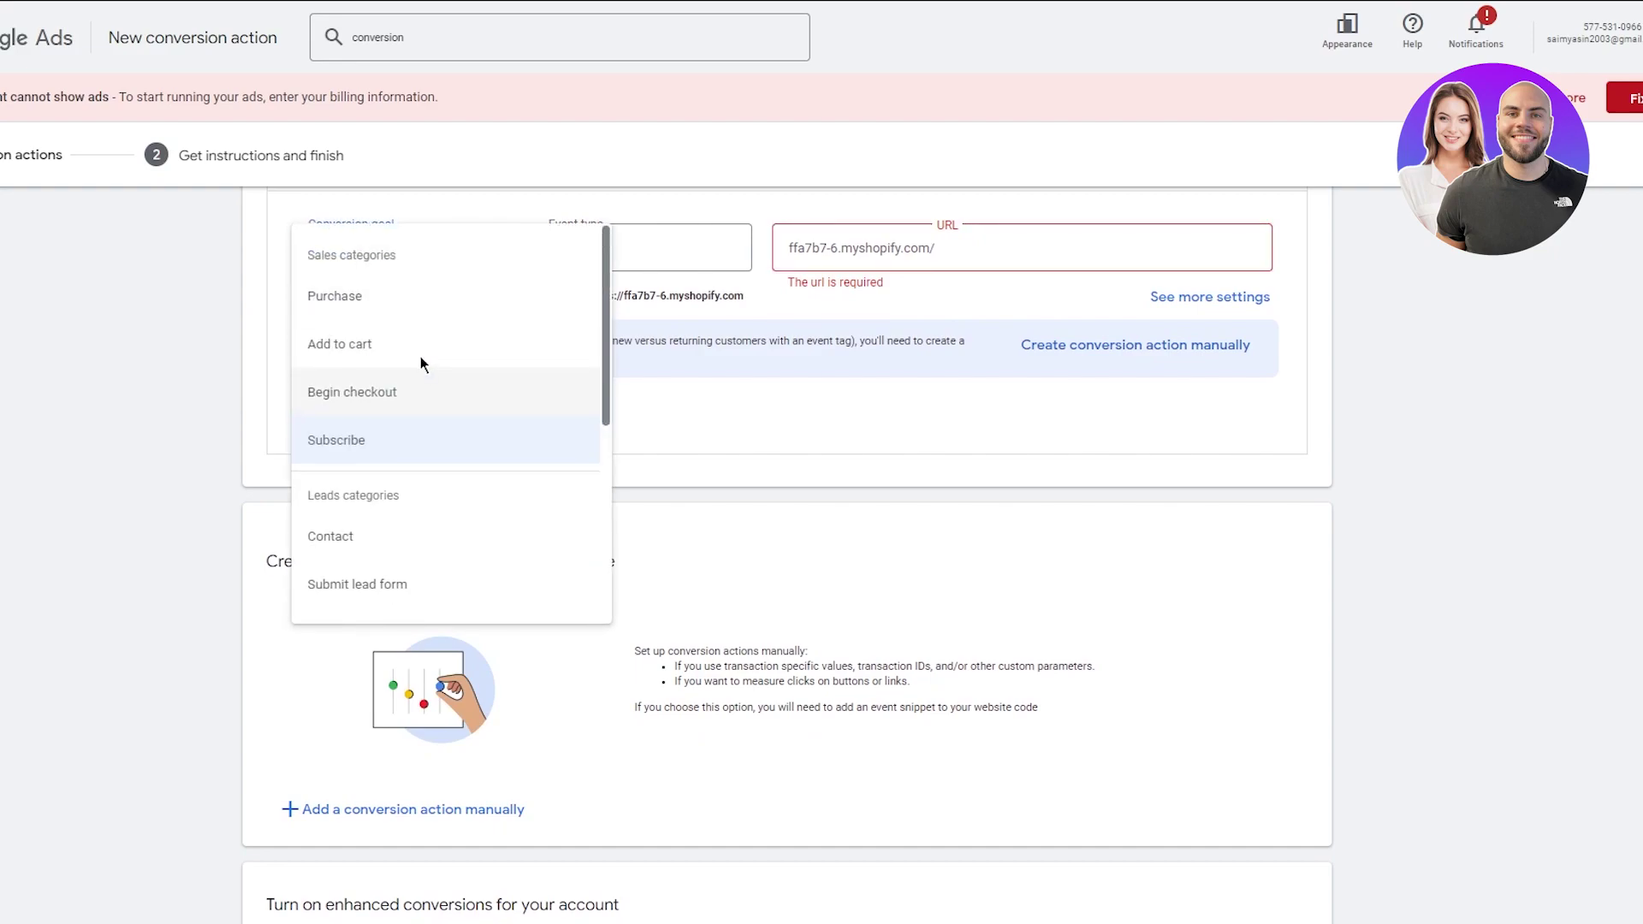
click(370, 295)
click(808, 269)
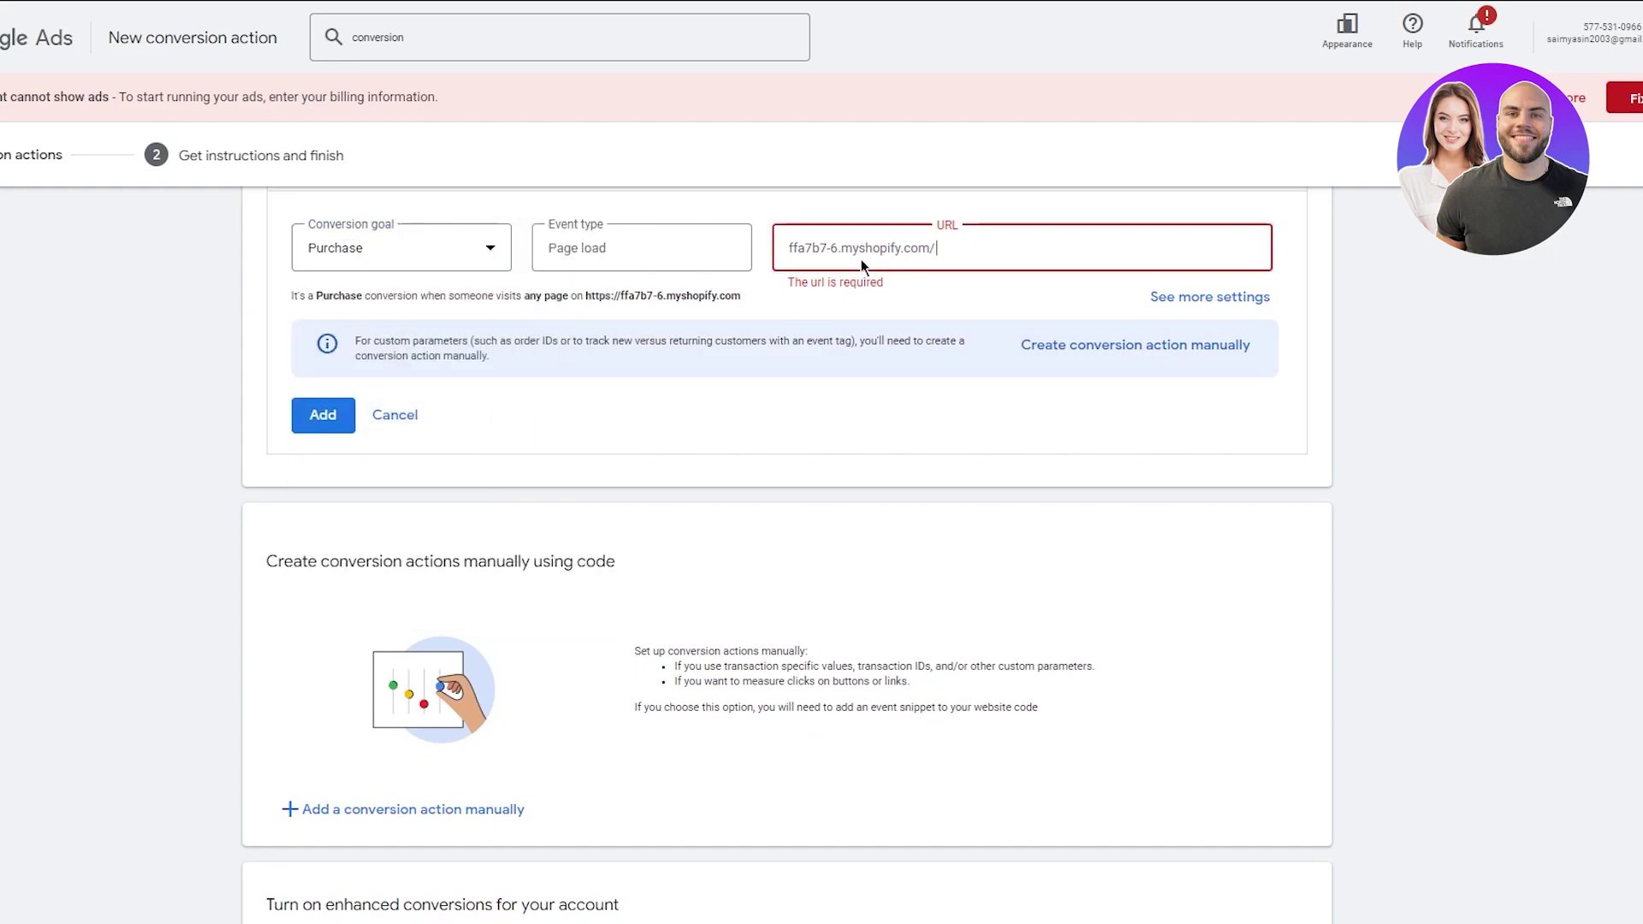
scroll(799, 266, up, 7)
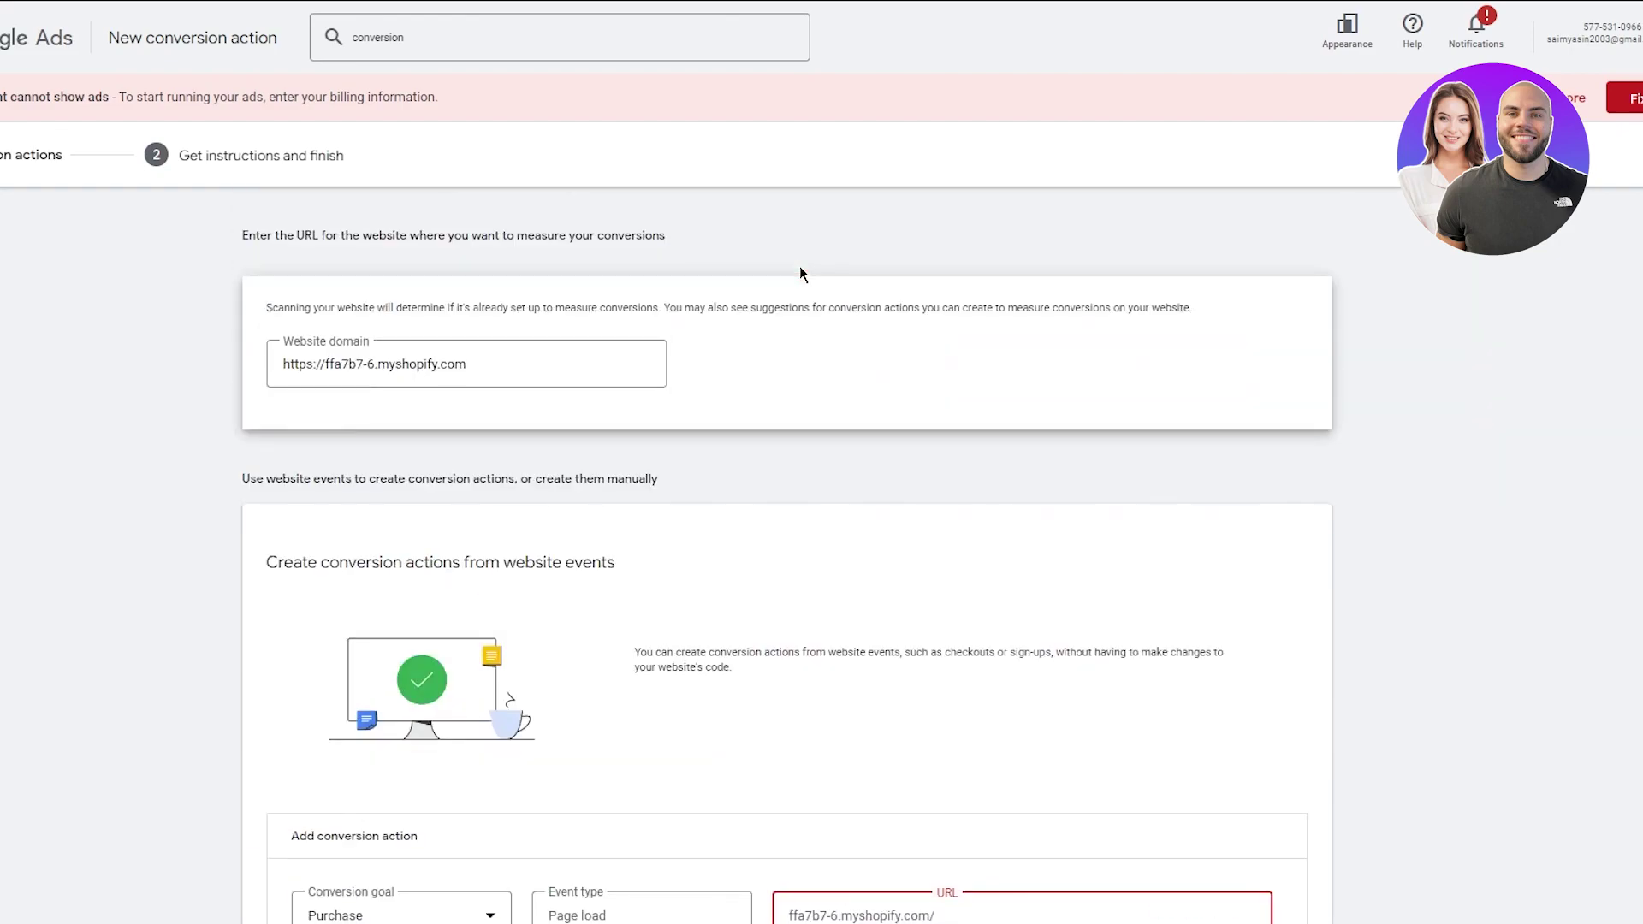
scroll(799, 265, down, 6)
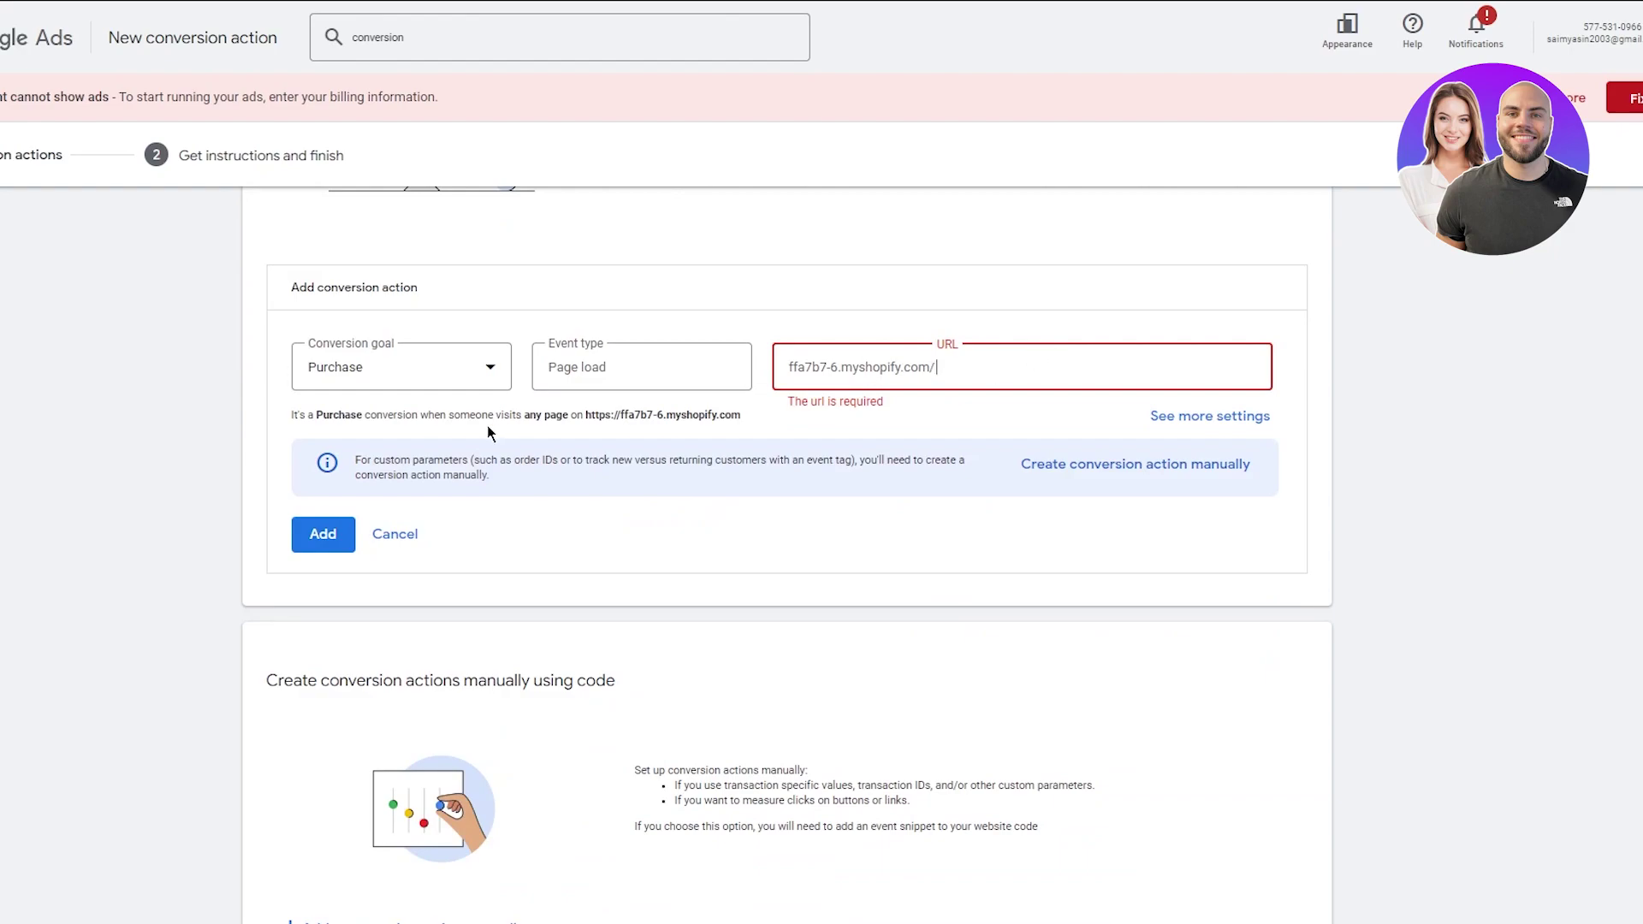
text(purchase)
click(313, 539)
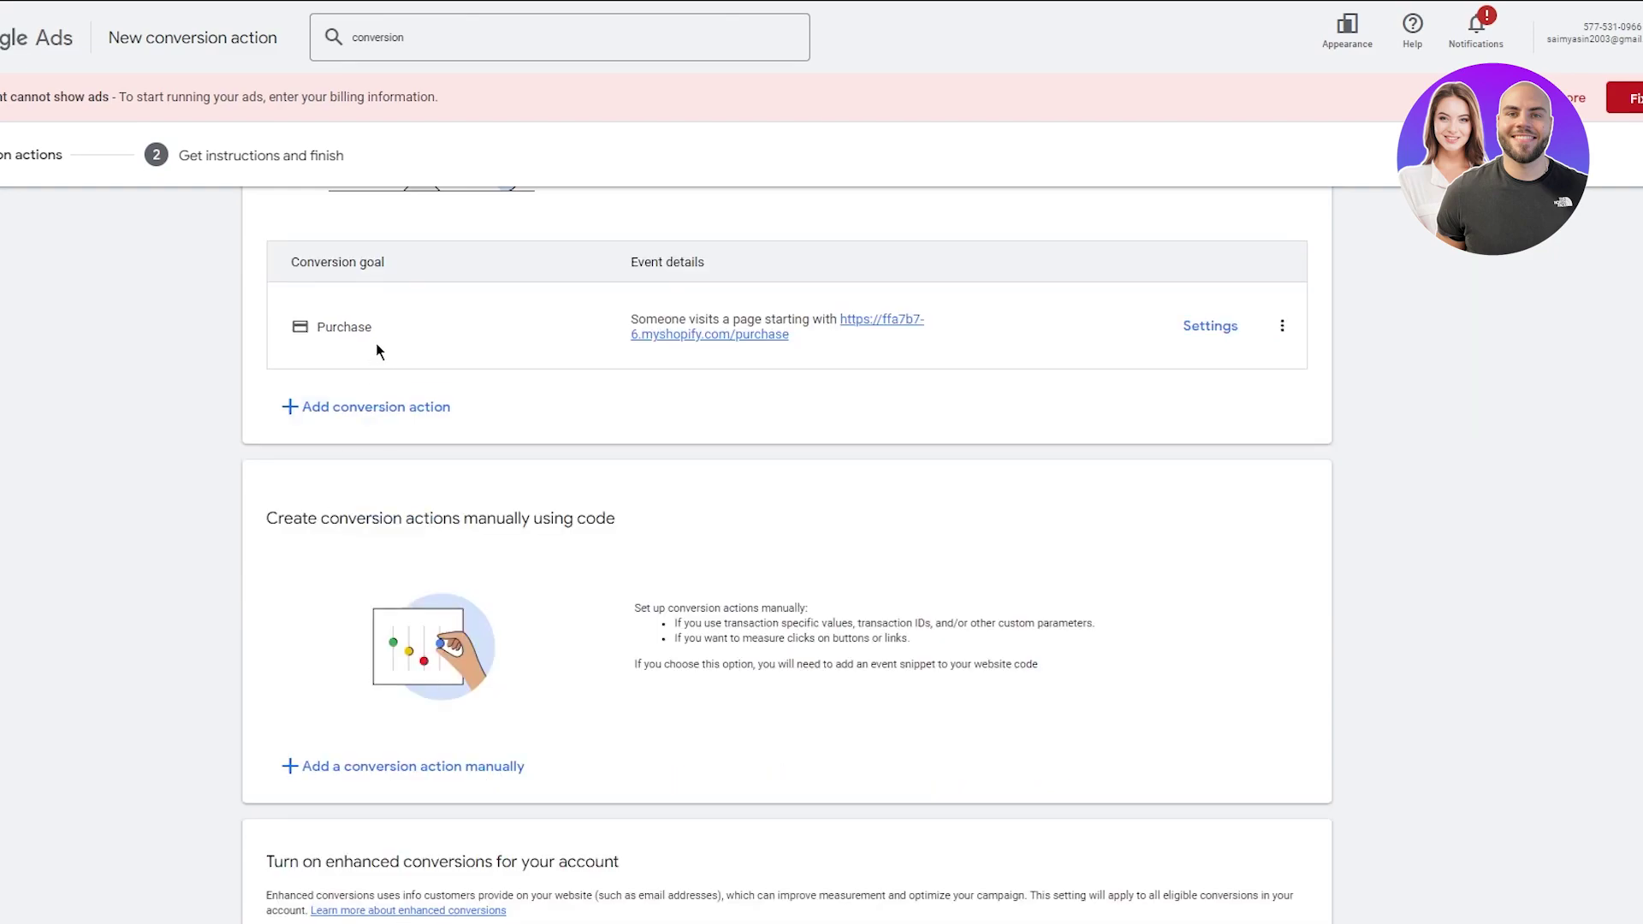
scroll(378, 351, down, 2)
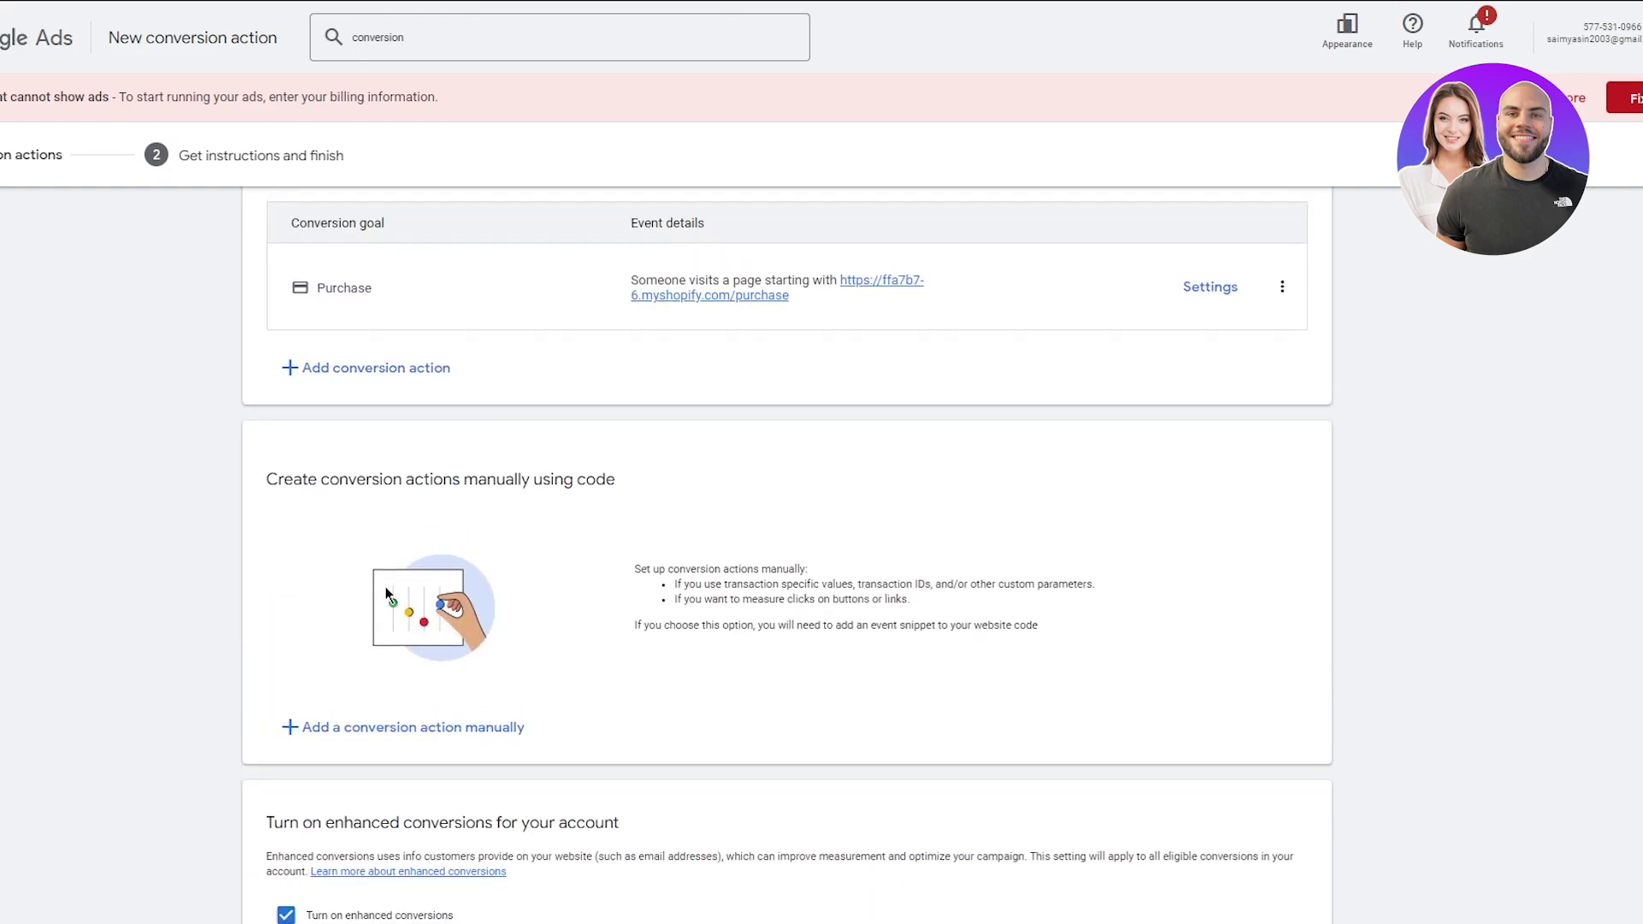
click(385, 587)
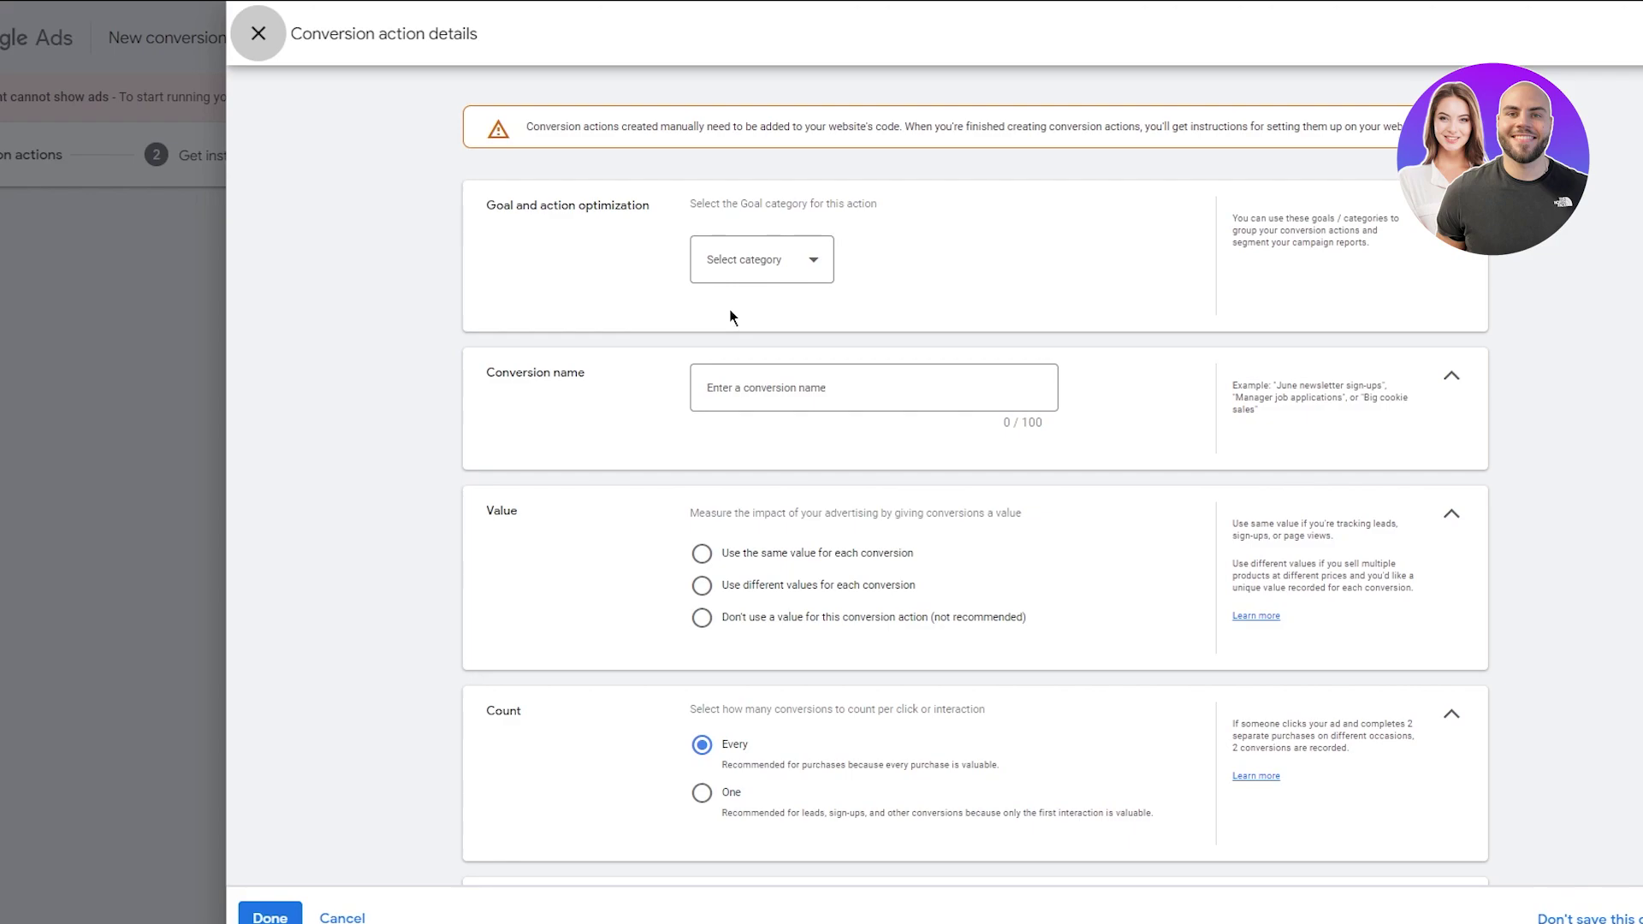
scroll(730, 309, down, 3)
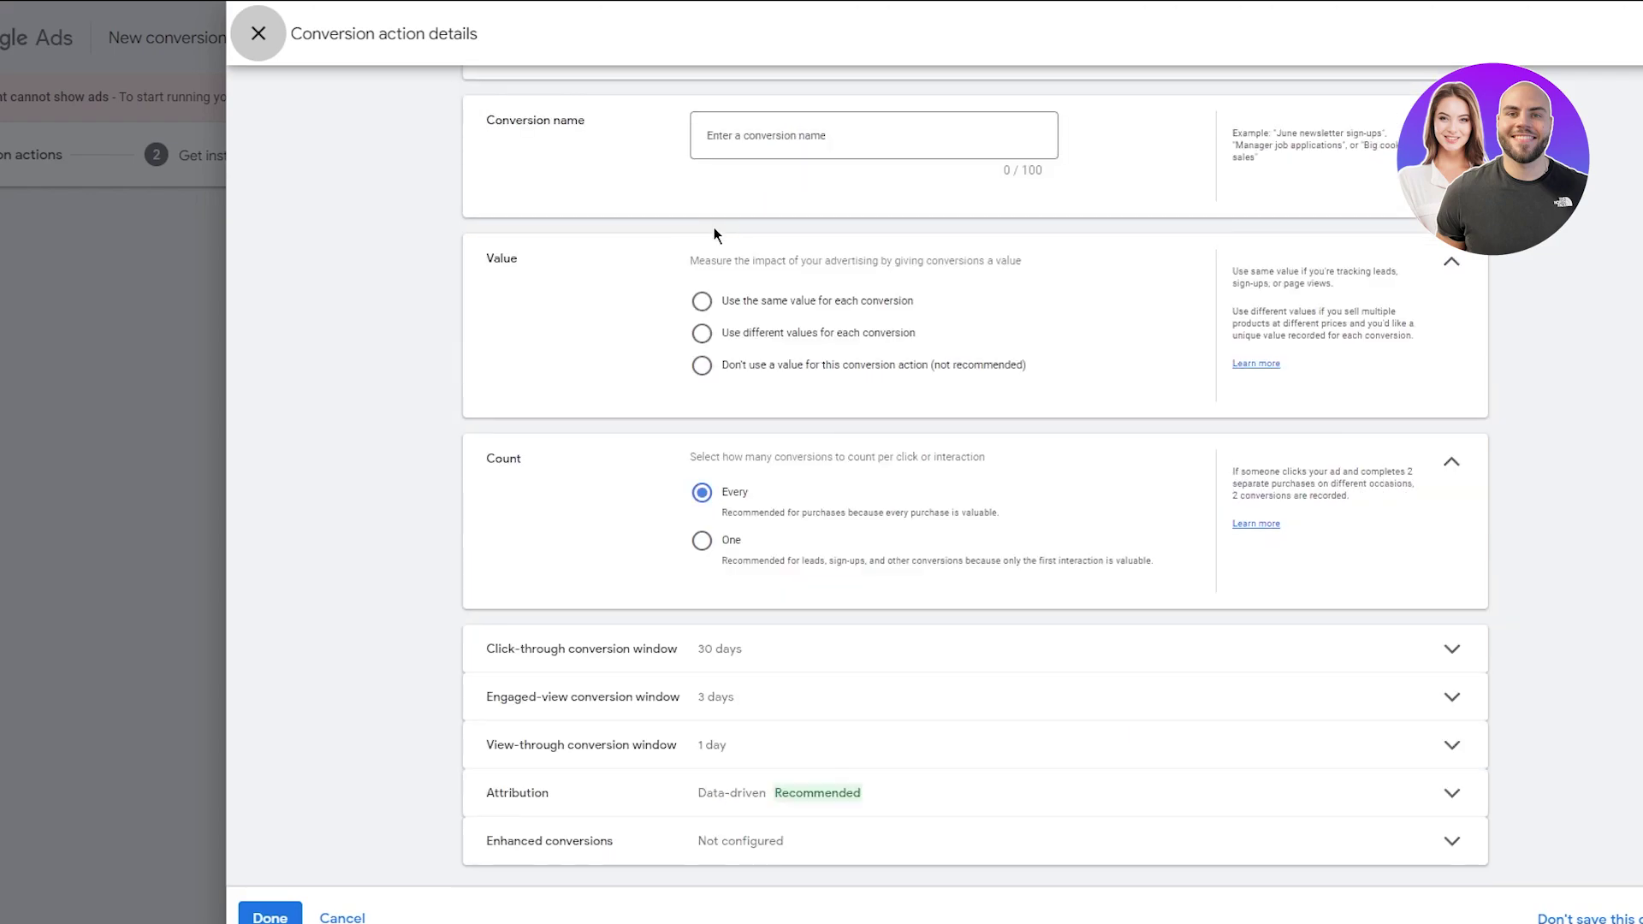
scroll(715, 235, up, 3)
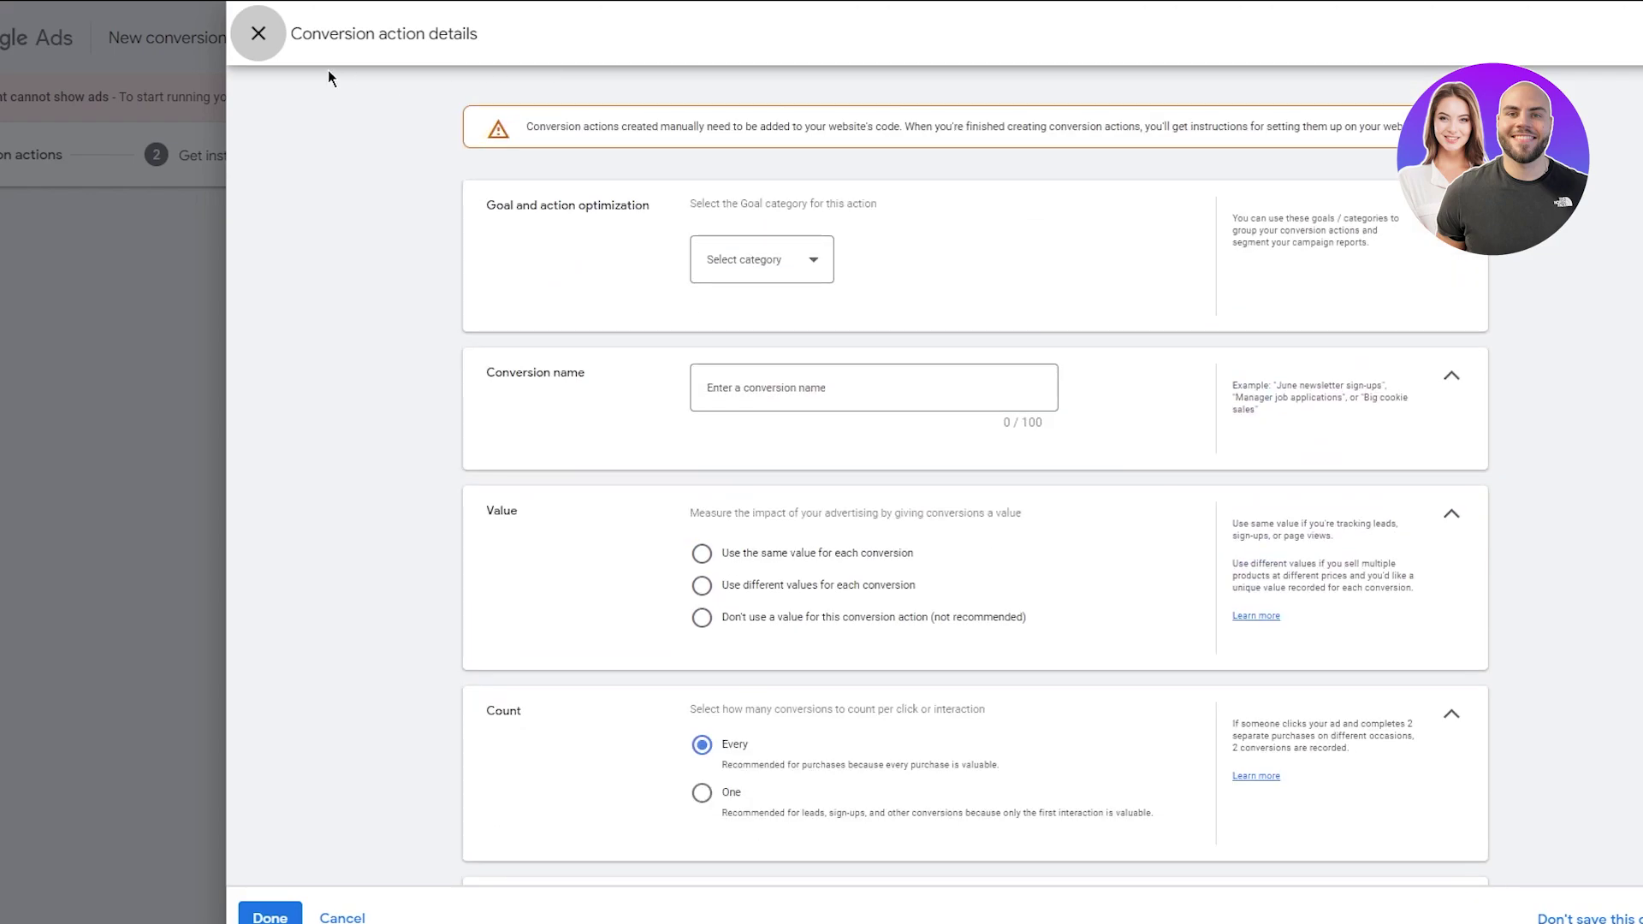
click(248, 34)
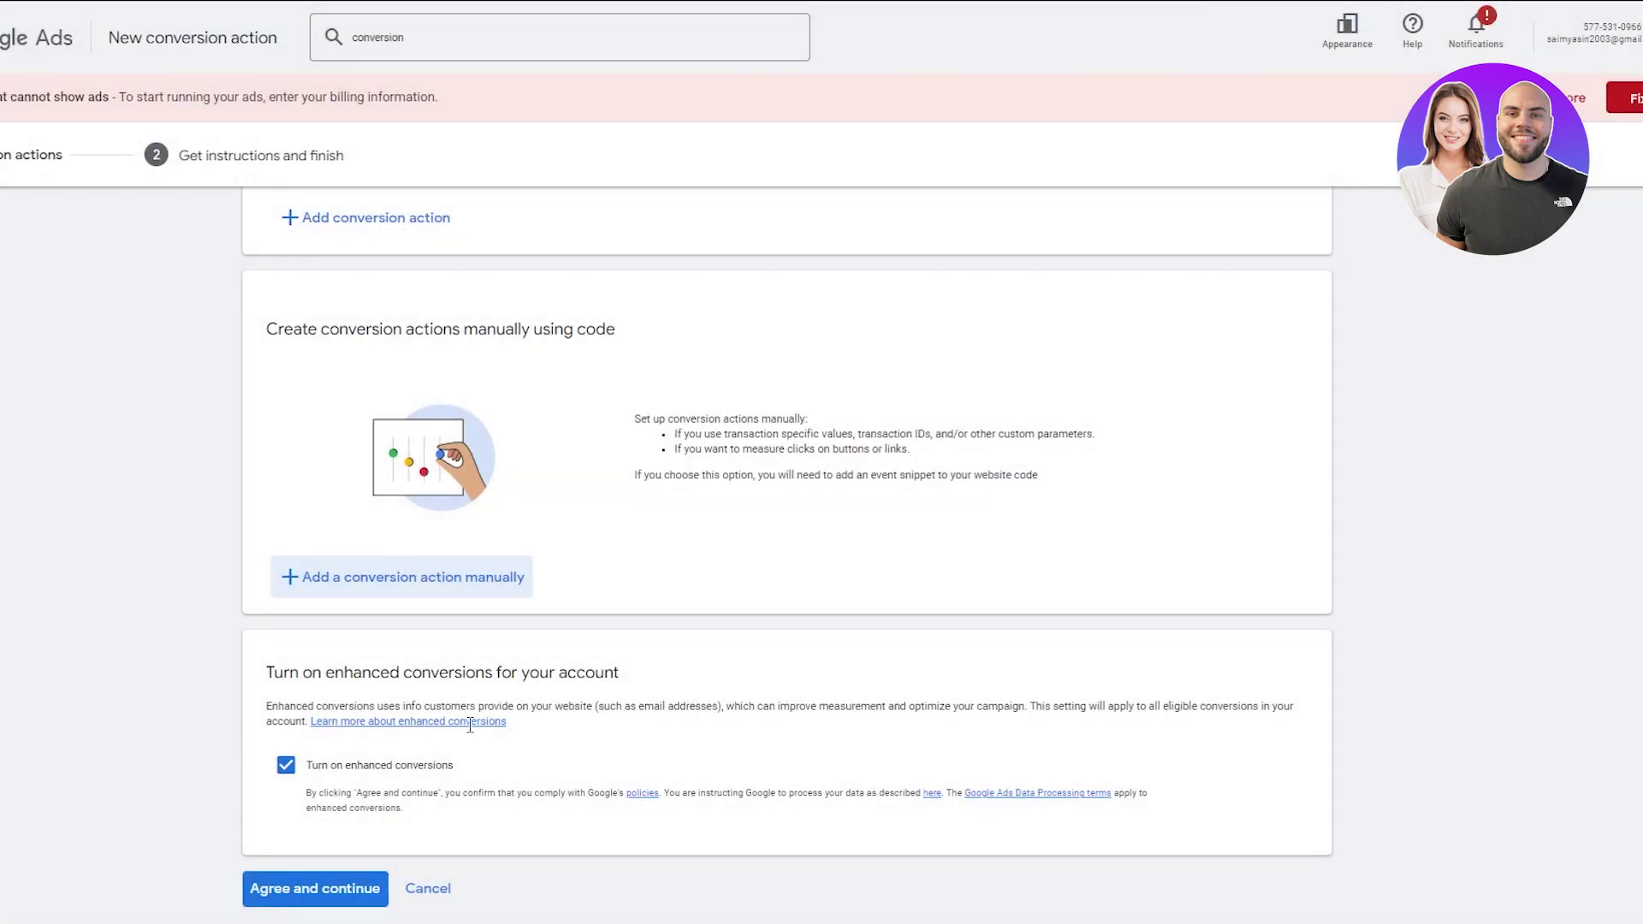
Step: Accept the enhanced conversions terms and view the Google tag setup instructions, skipping the email option
click(334, 907)
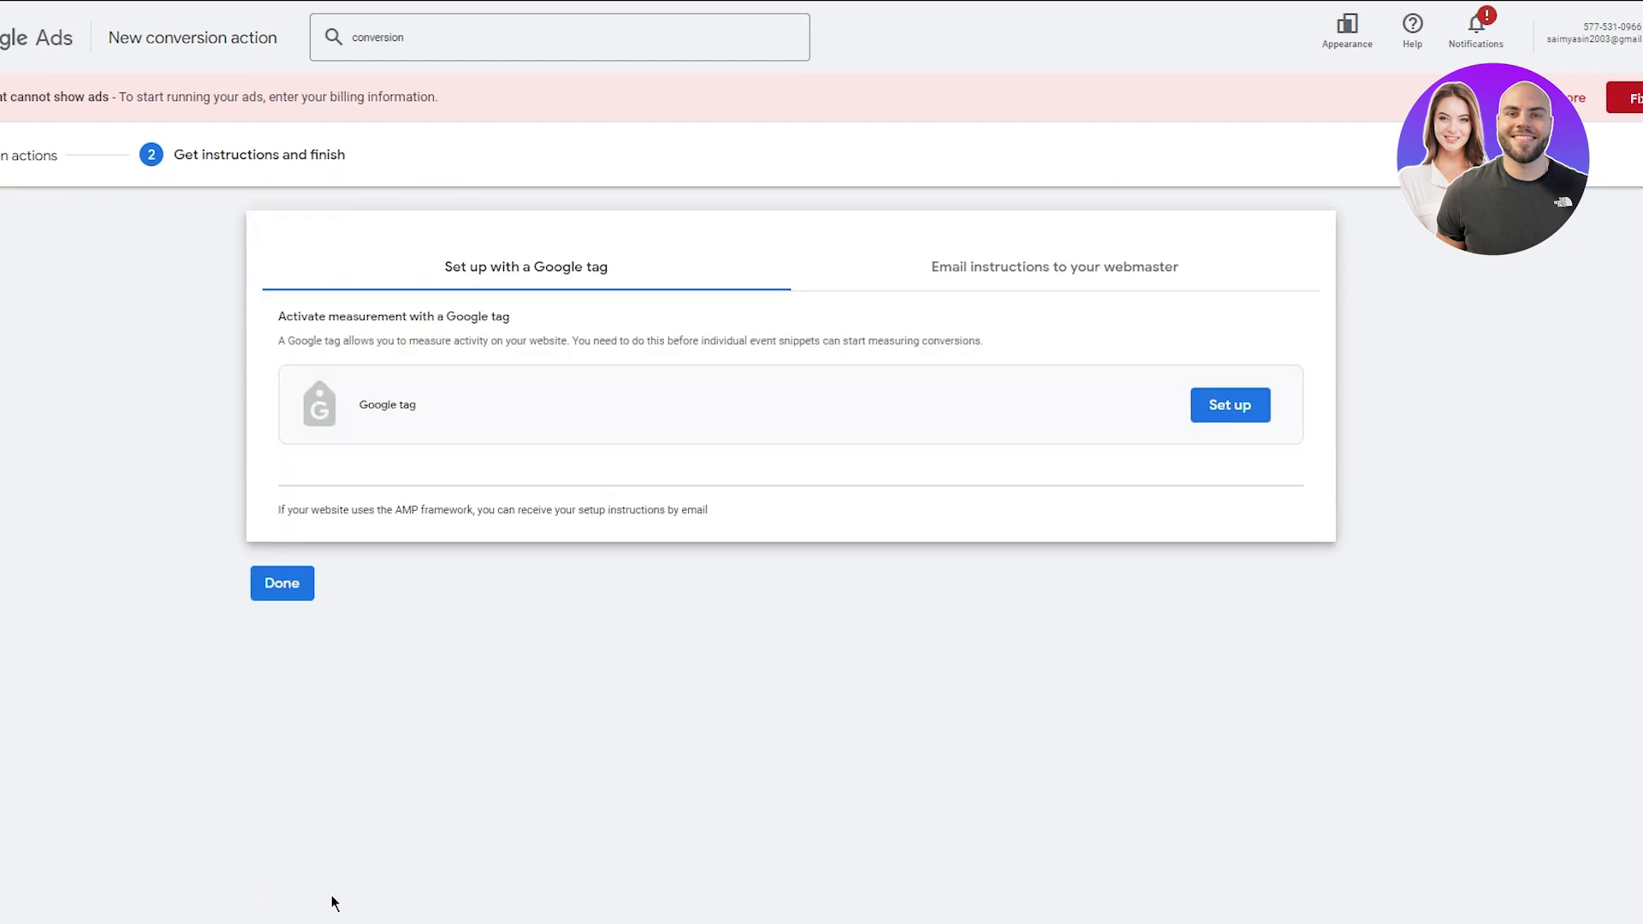
click(976, 287)
click(700, 261)
Step: Start the Google tag setup and copy the gtag.js code snippet
click(1220, 406)
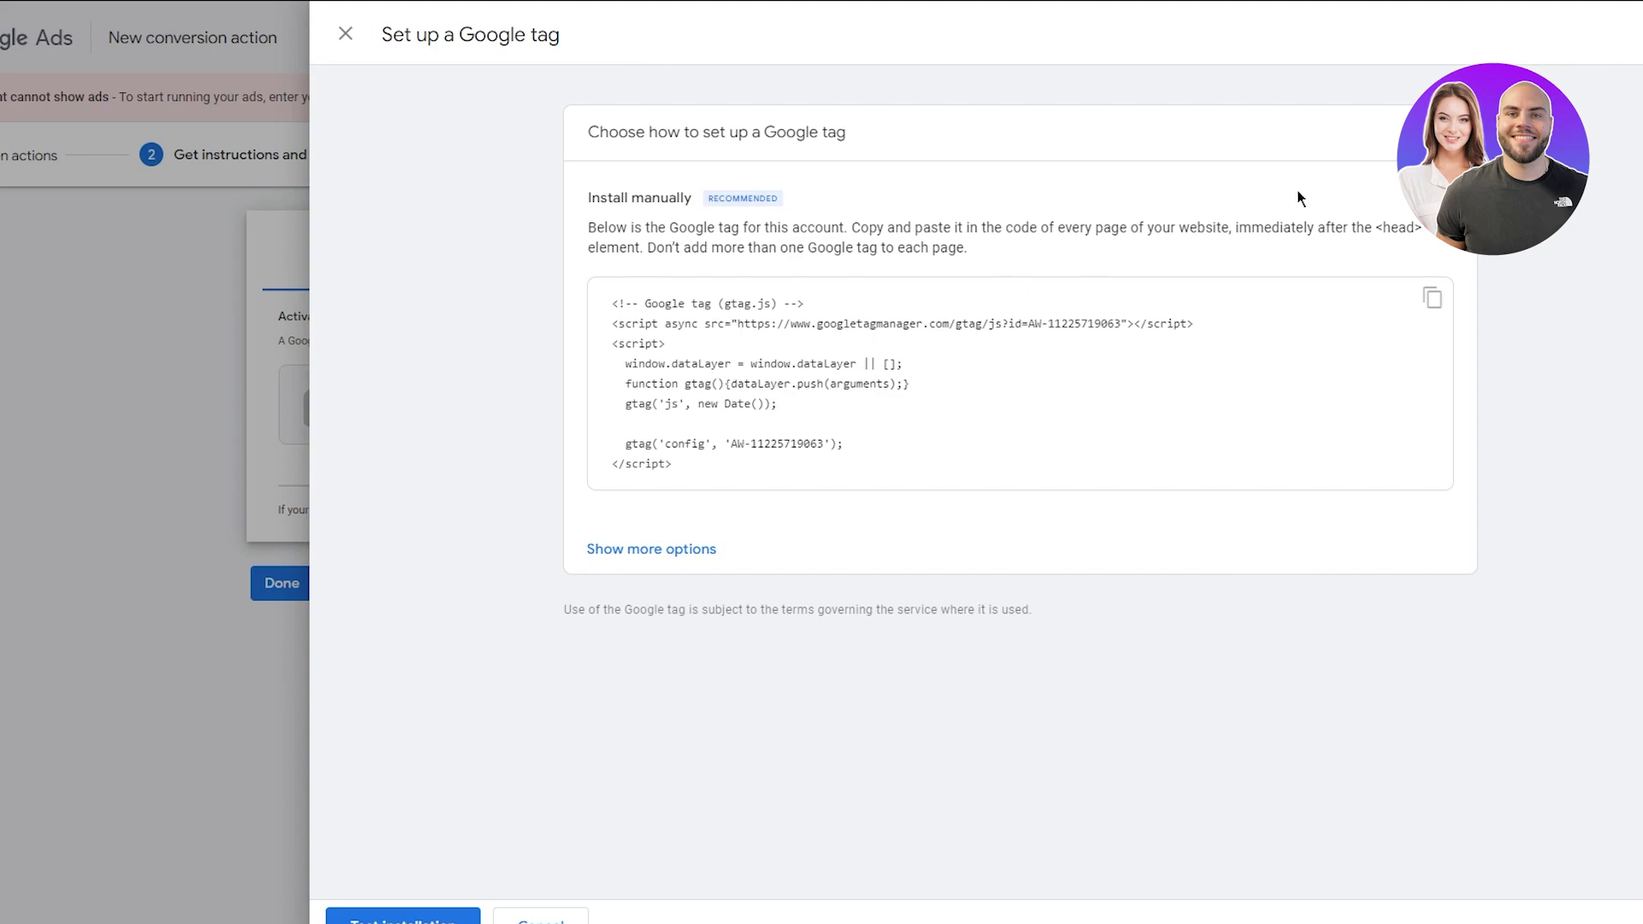
click(1432, 298)
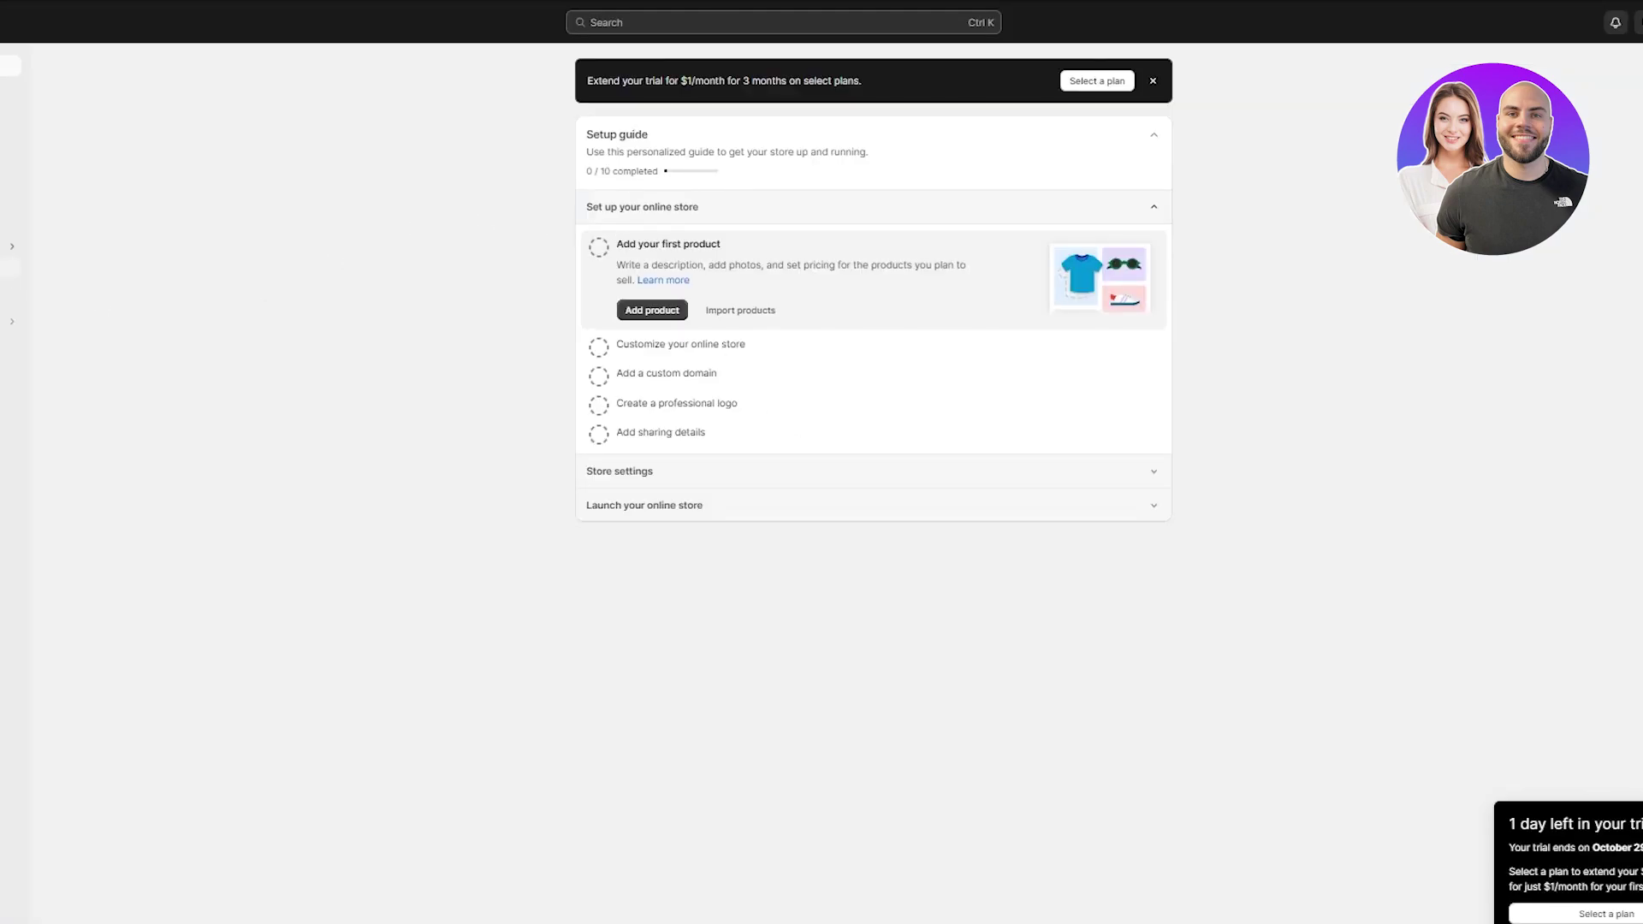
Step: Open the code editor for the Dawn theme from Online Store > Themes
click(10, 288)
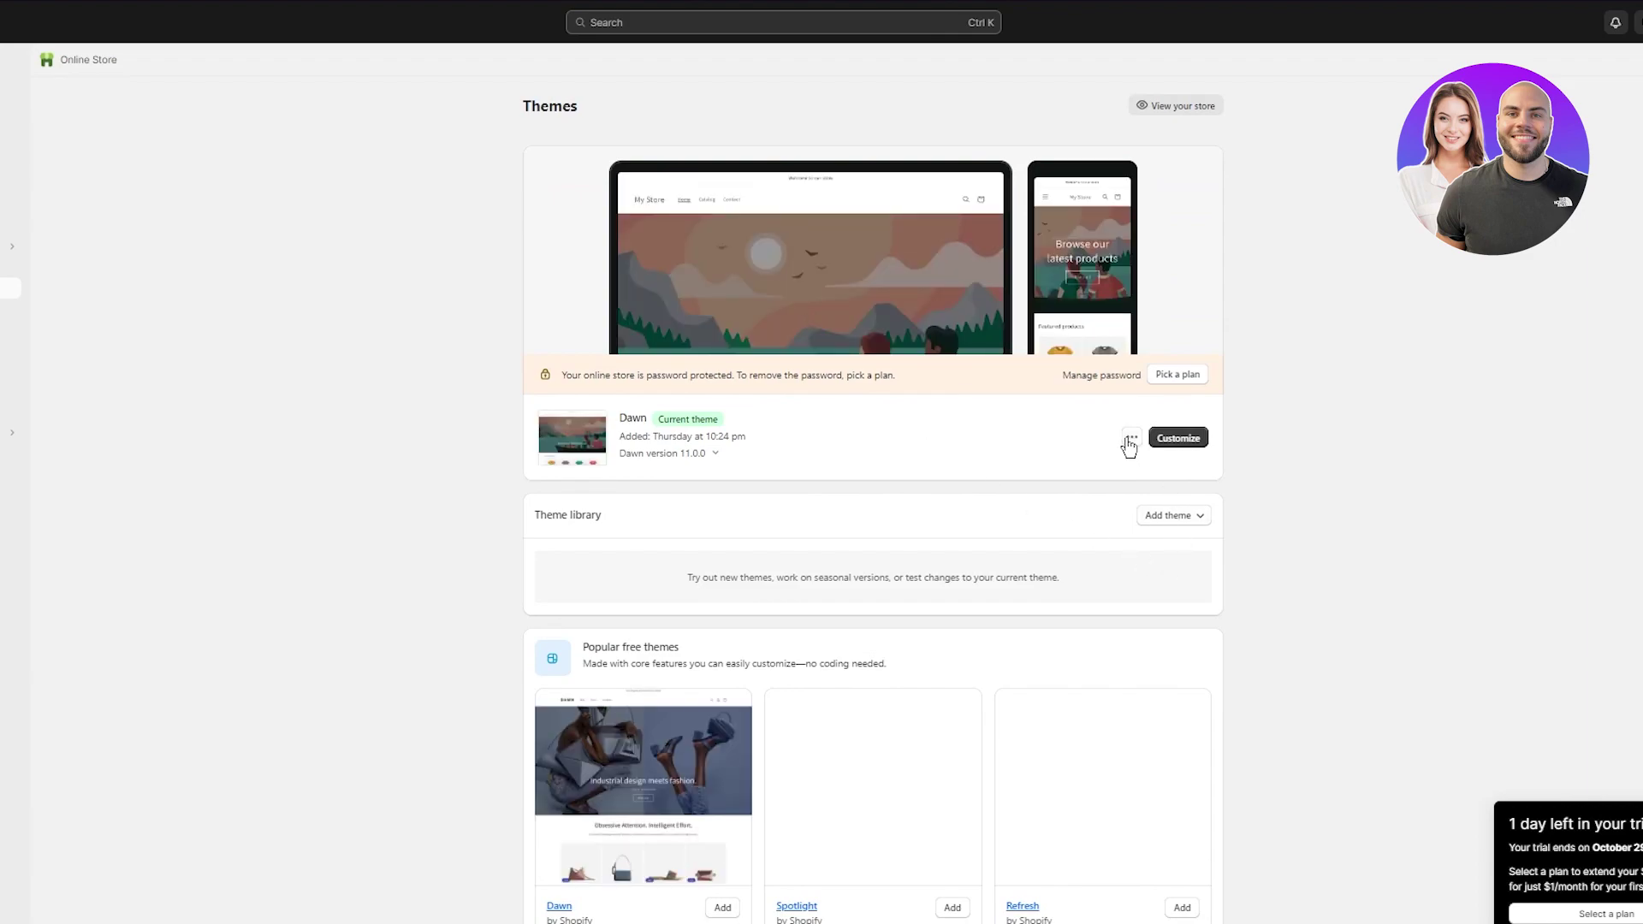
click(1131, 440)
click(1093, 599)
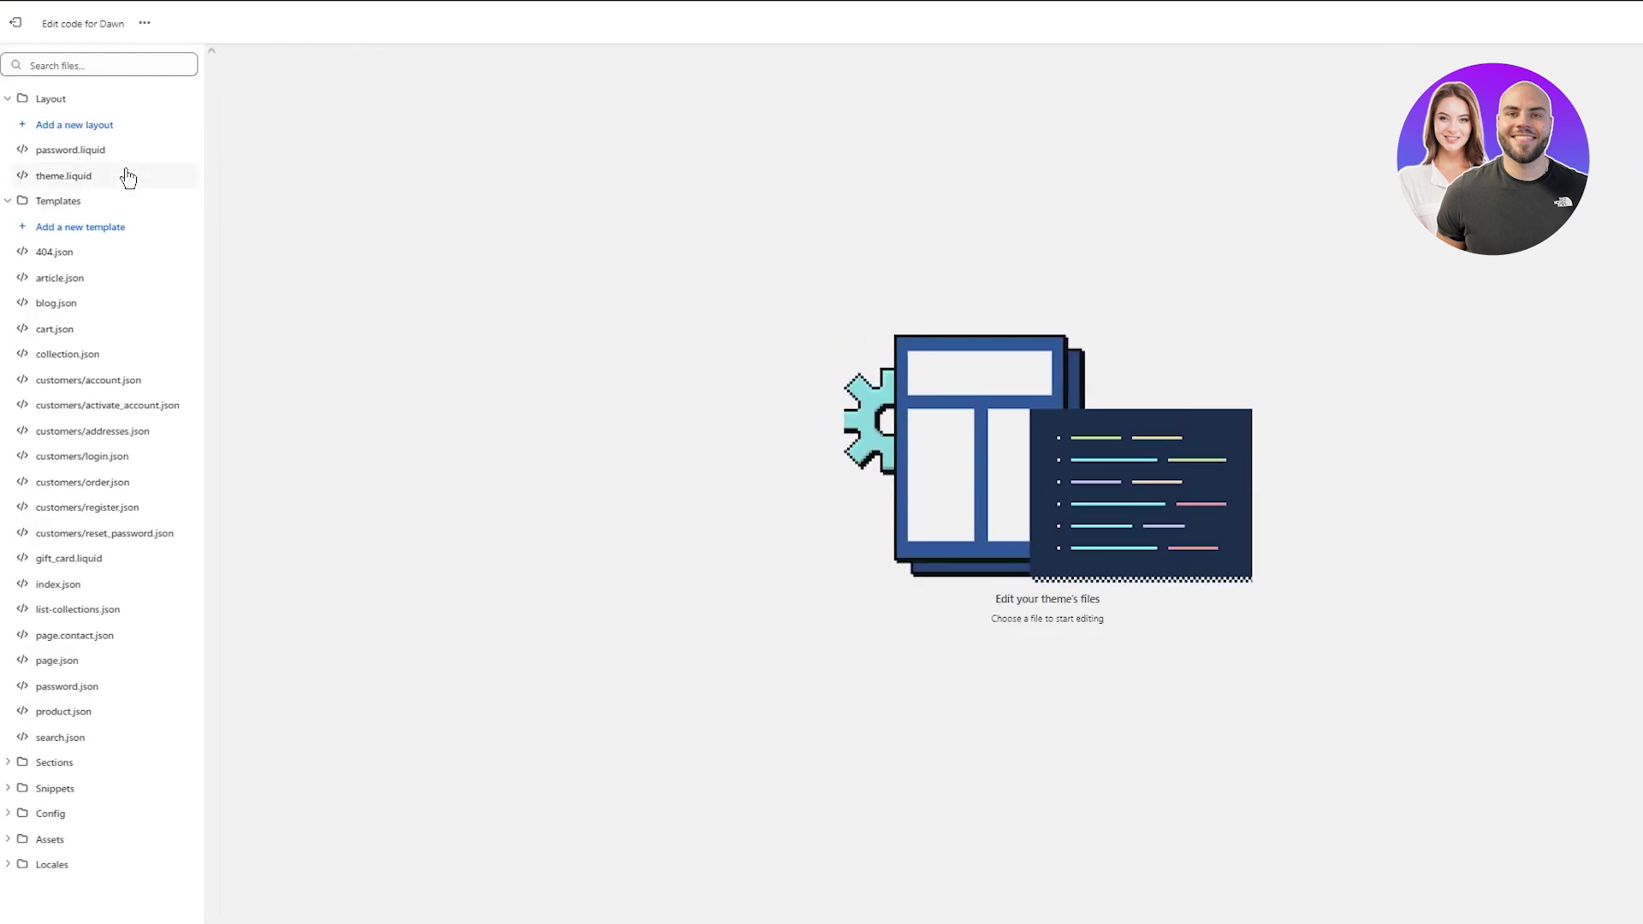
Step: Paste the Google tag on a new line after <head> in theme.liquid, save, and exit
click(128, 177)
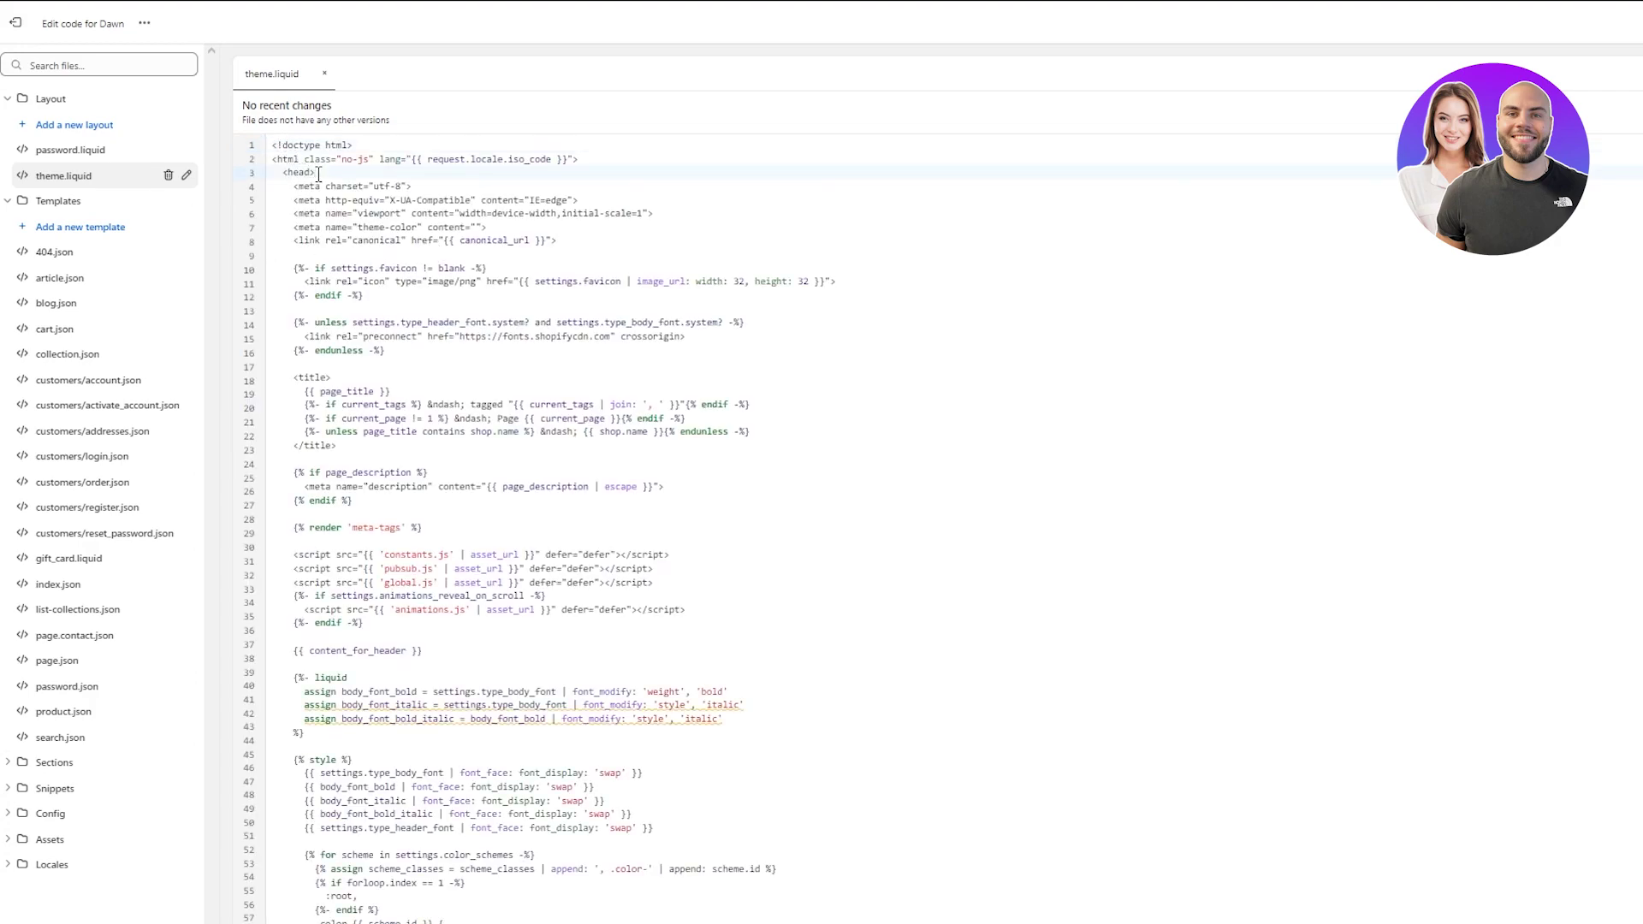
key(Return)
key(ctrl+v)
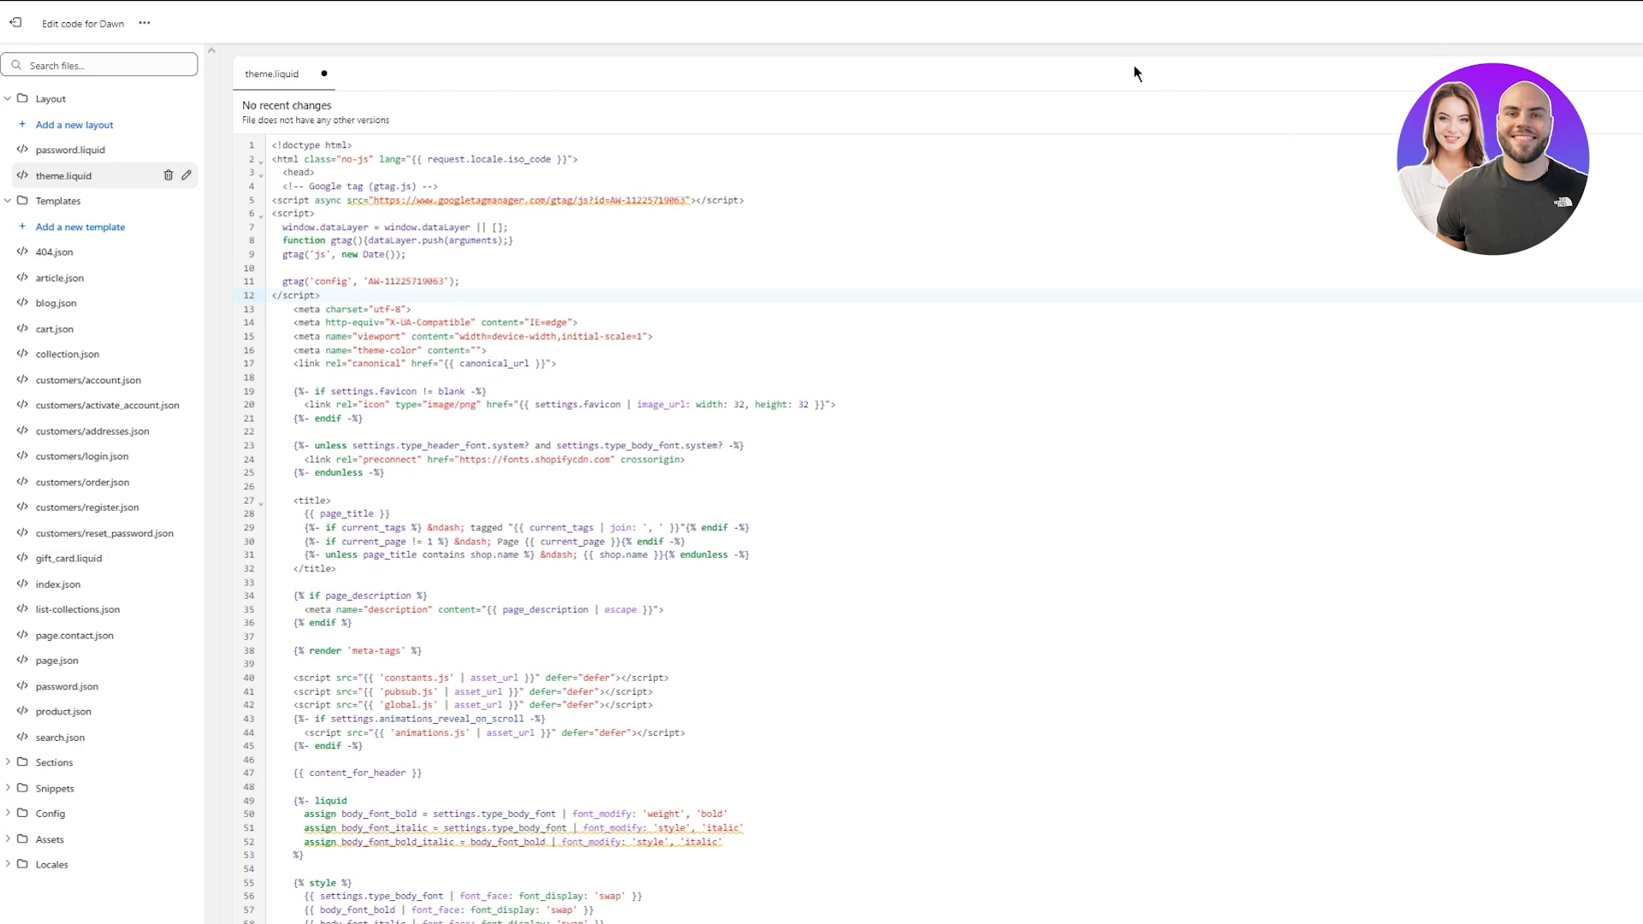
key(ctrl+s)
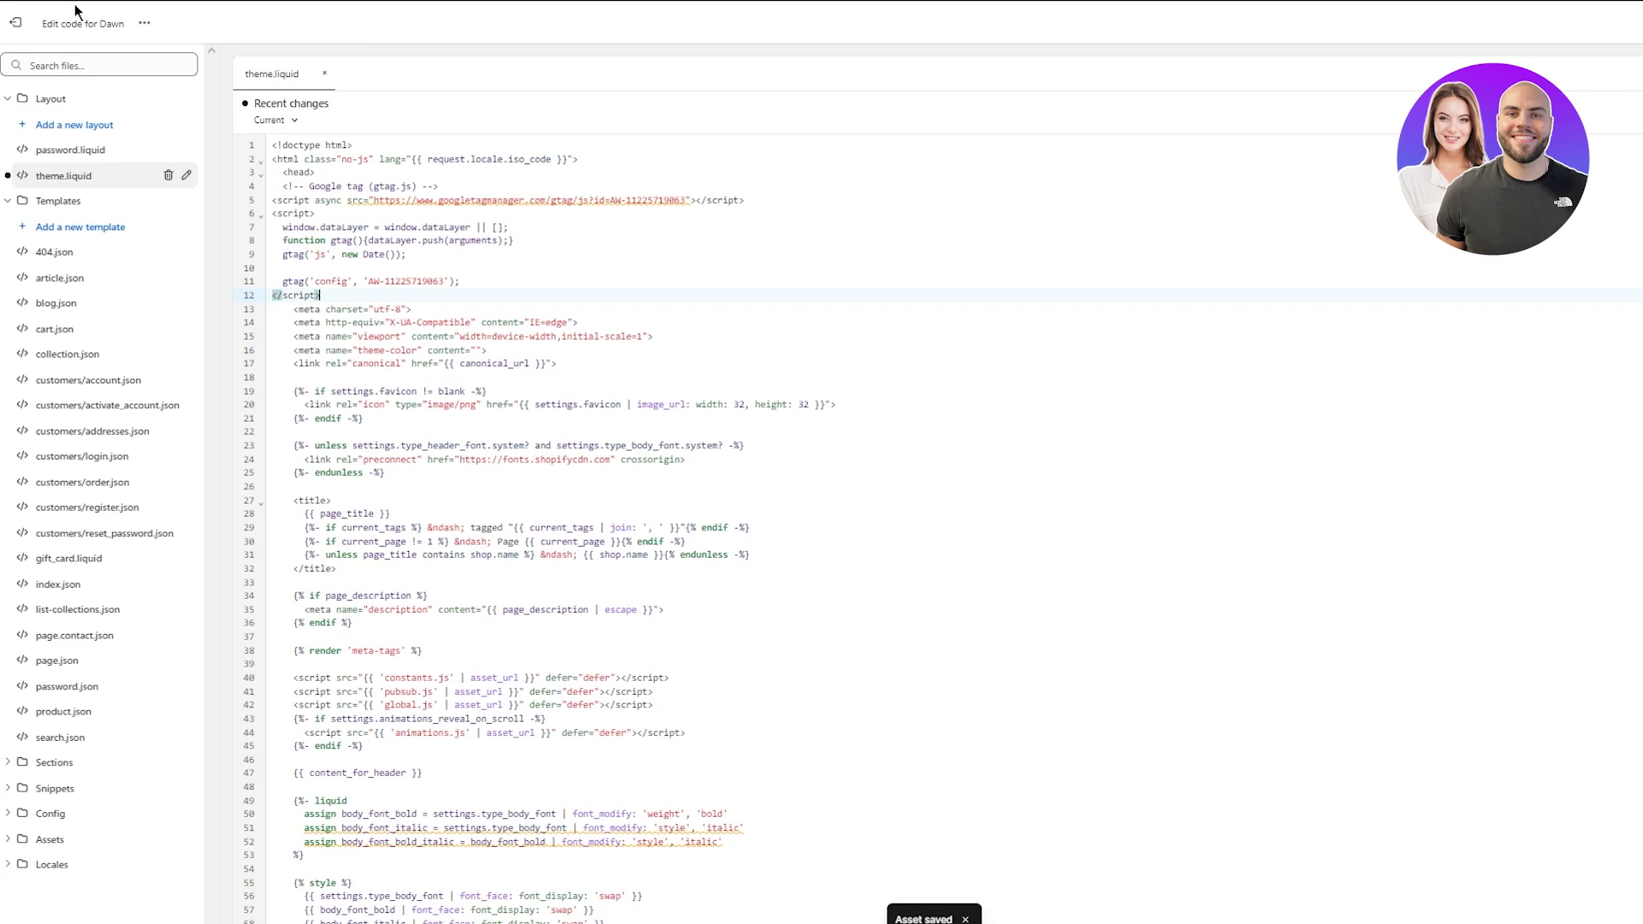
click(32, 23)
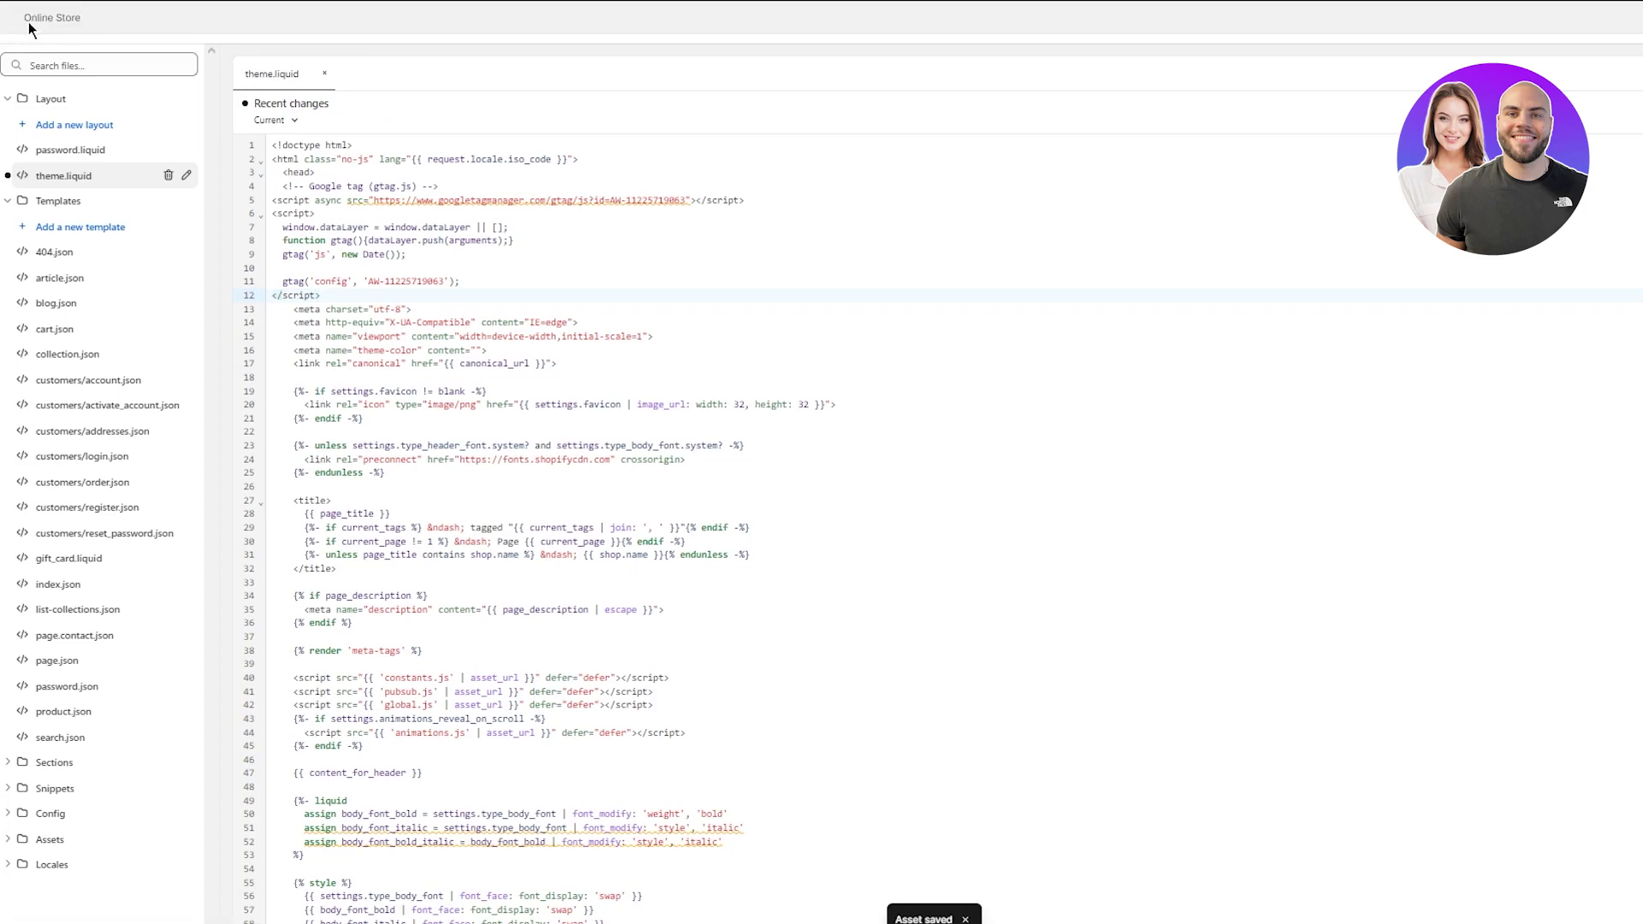
scroll(311, 491, down, 4)
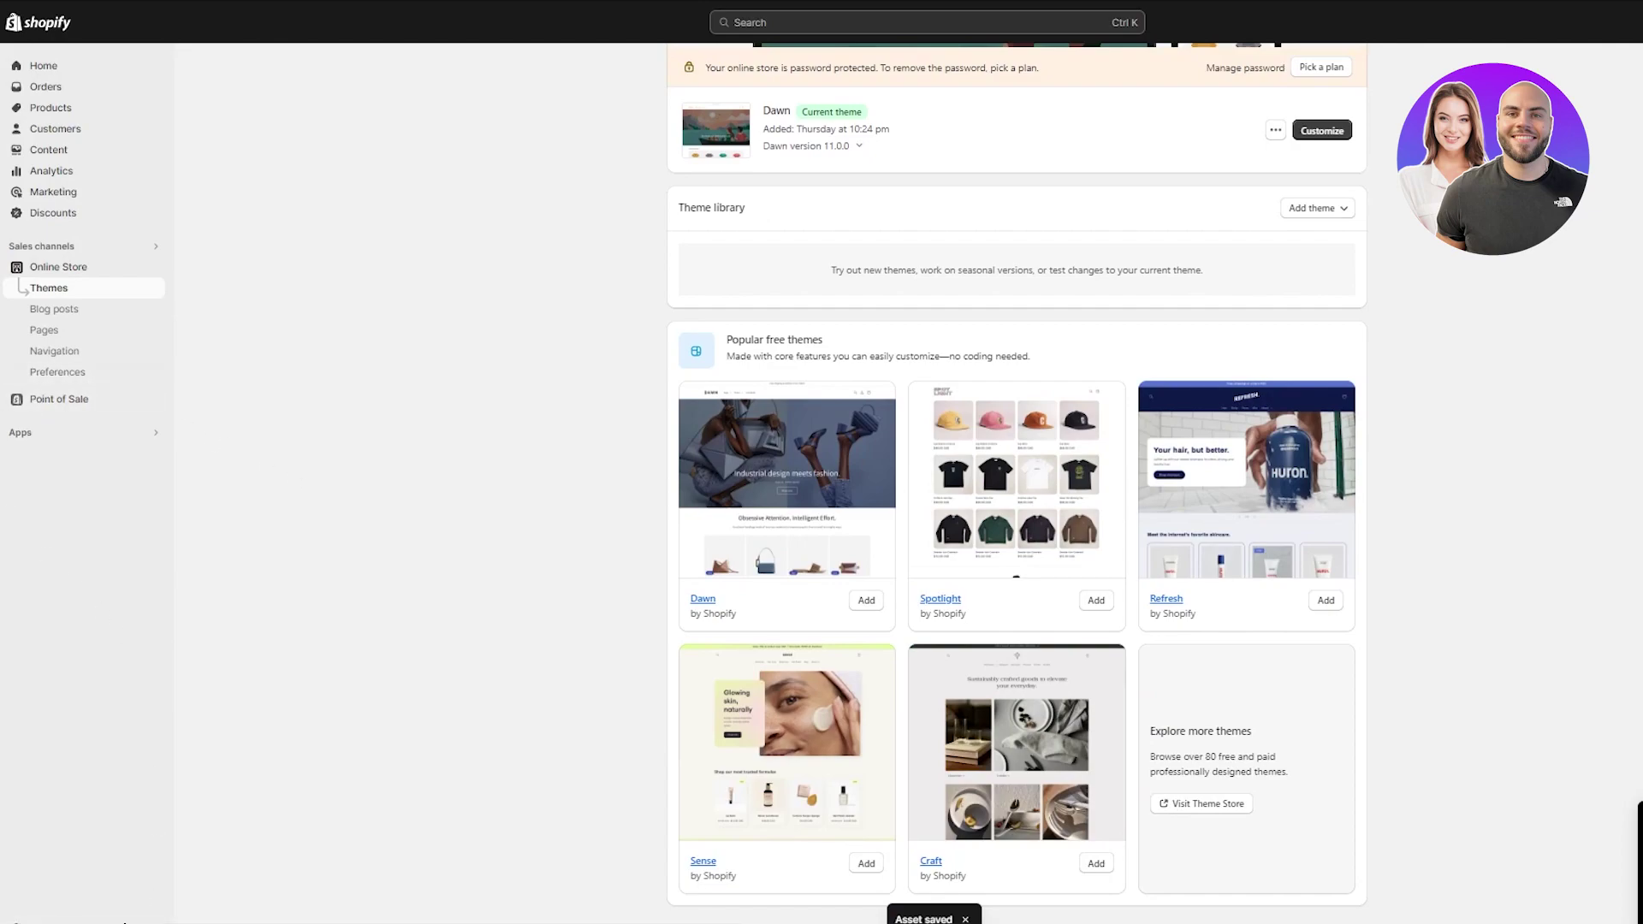
Step: Look over the Payments page in the store Settings, then close Settings
click(124, 922)
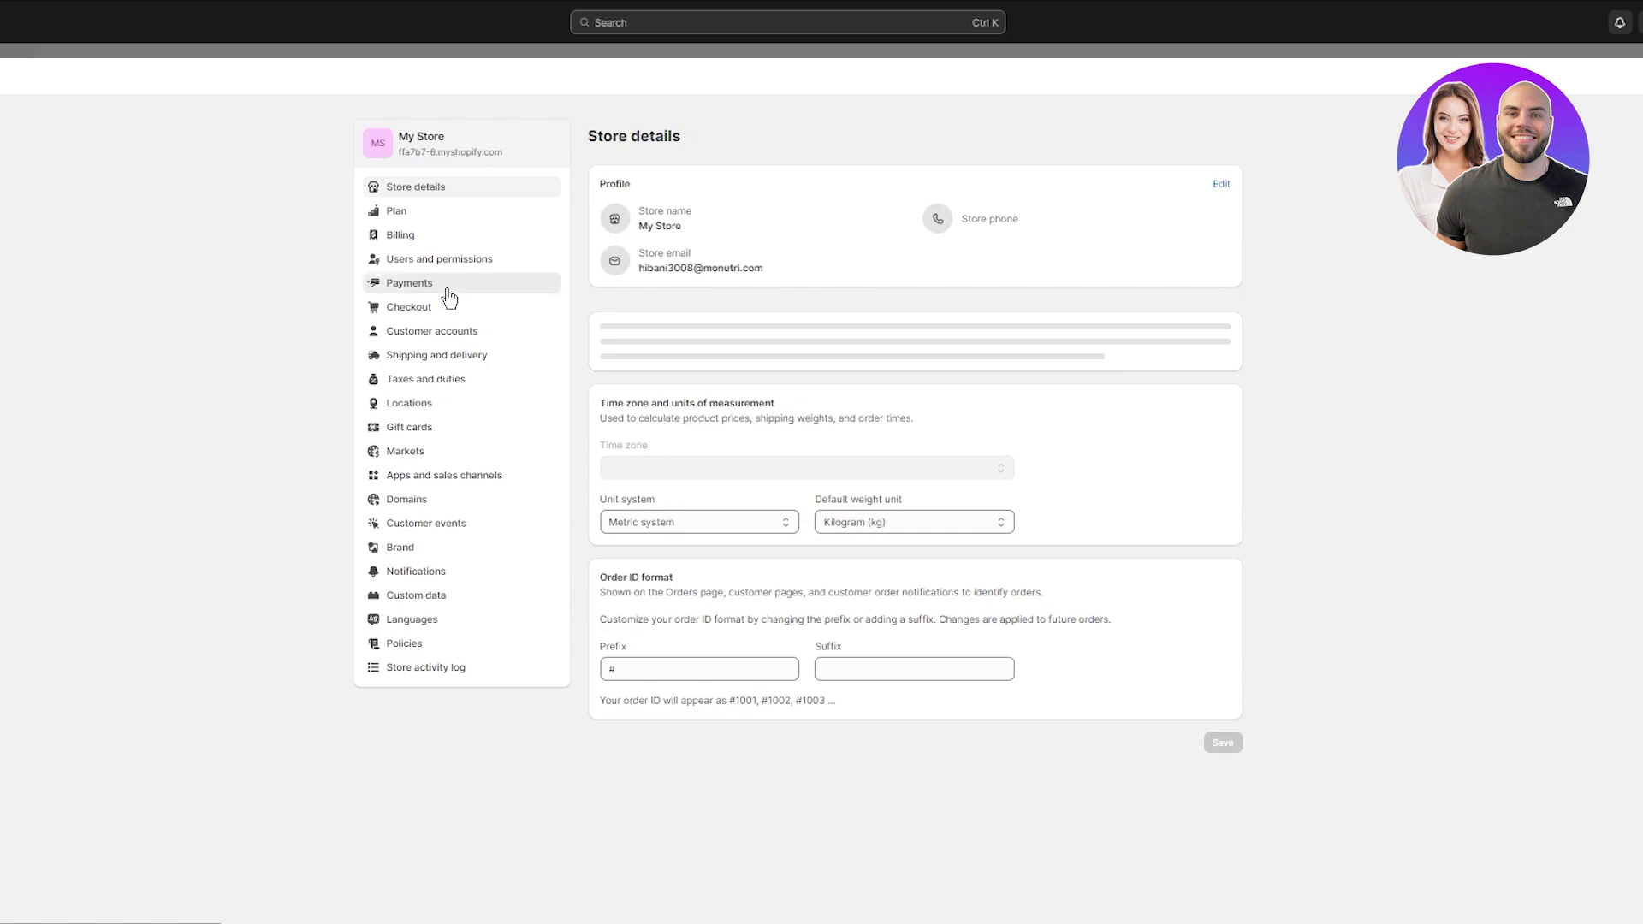
click(446, 291)
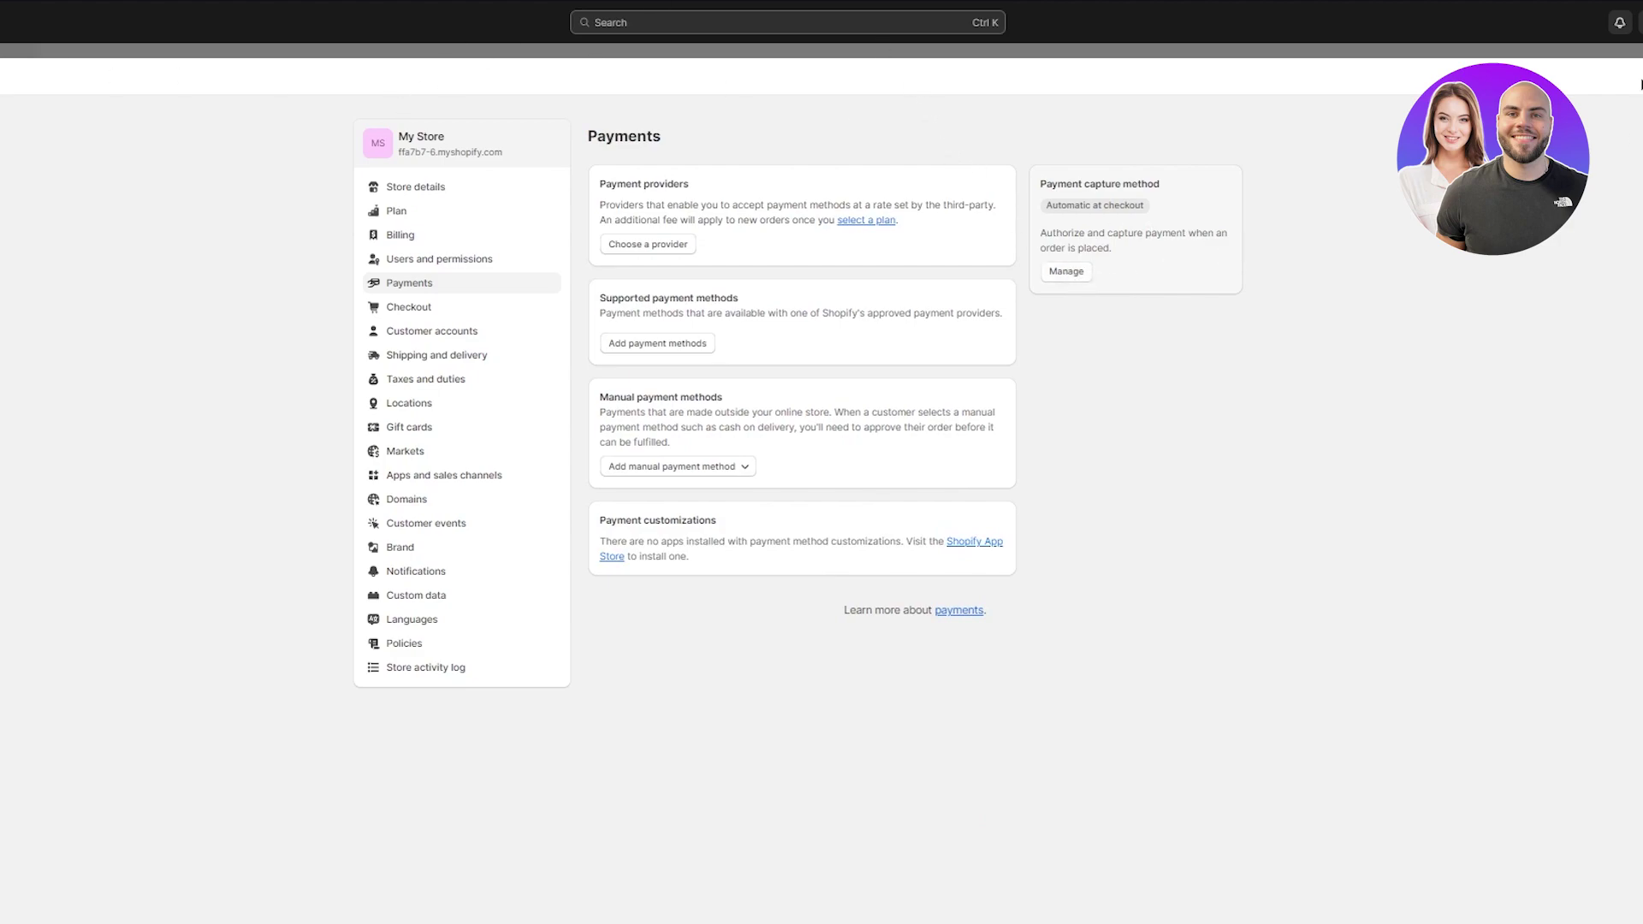
key(Escape)
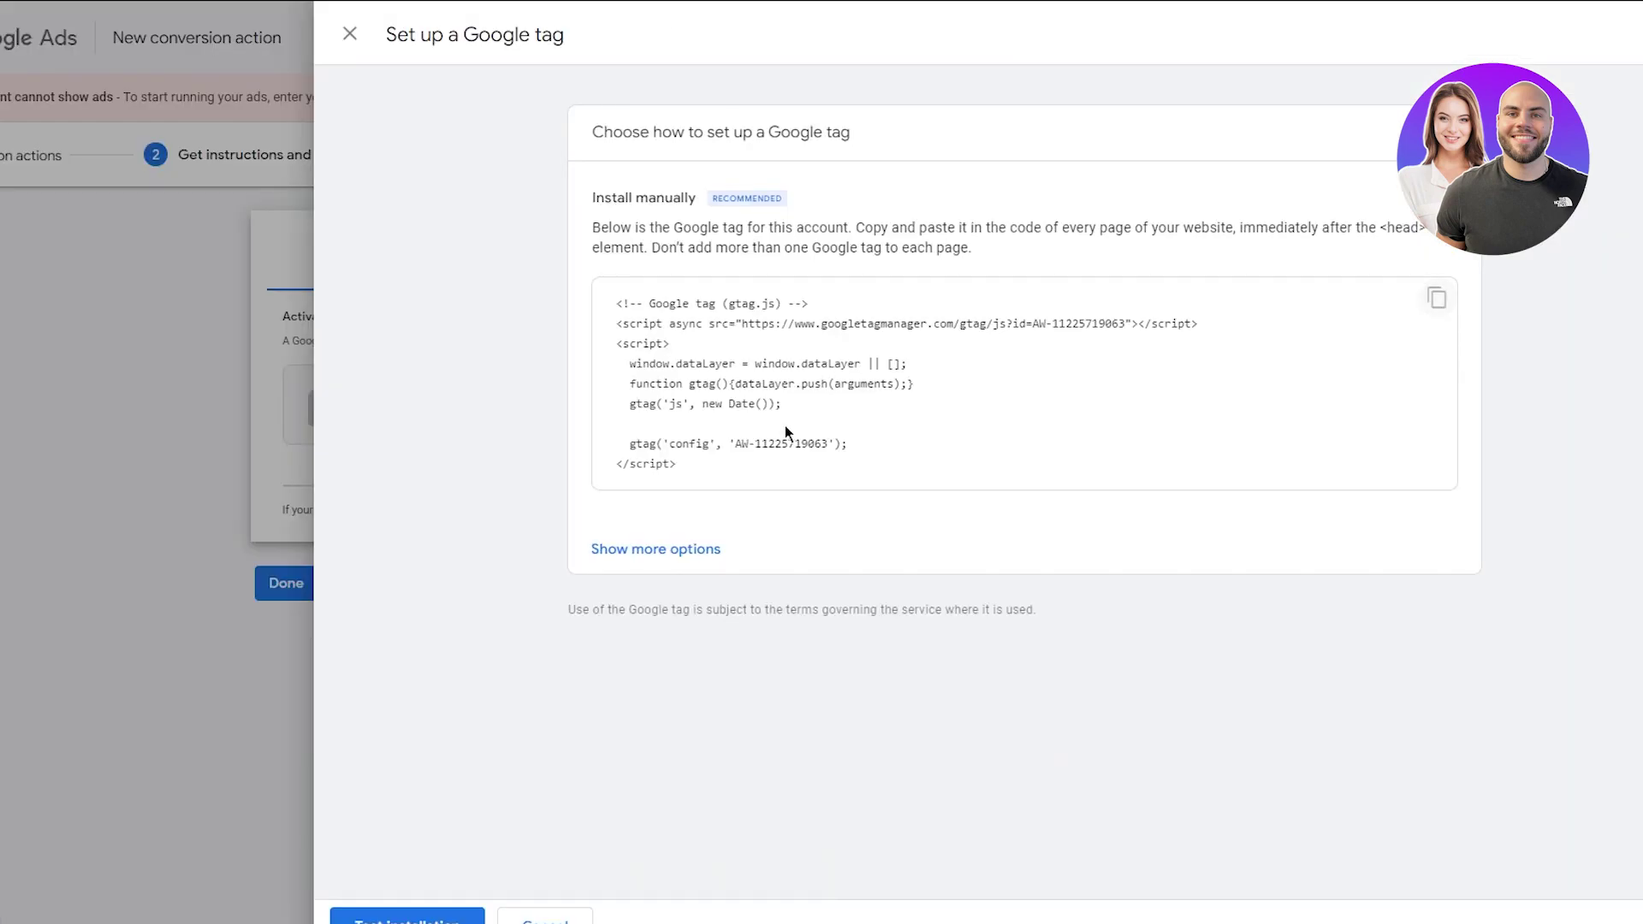
Step: Run Test installation for the Google tag, view the other installation options, then cancel the panel
click(408, 917)
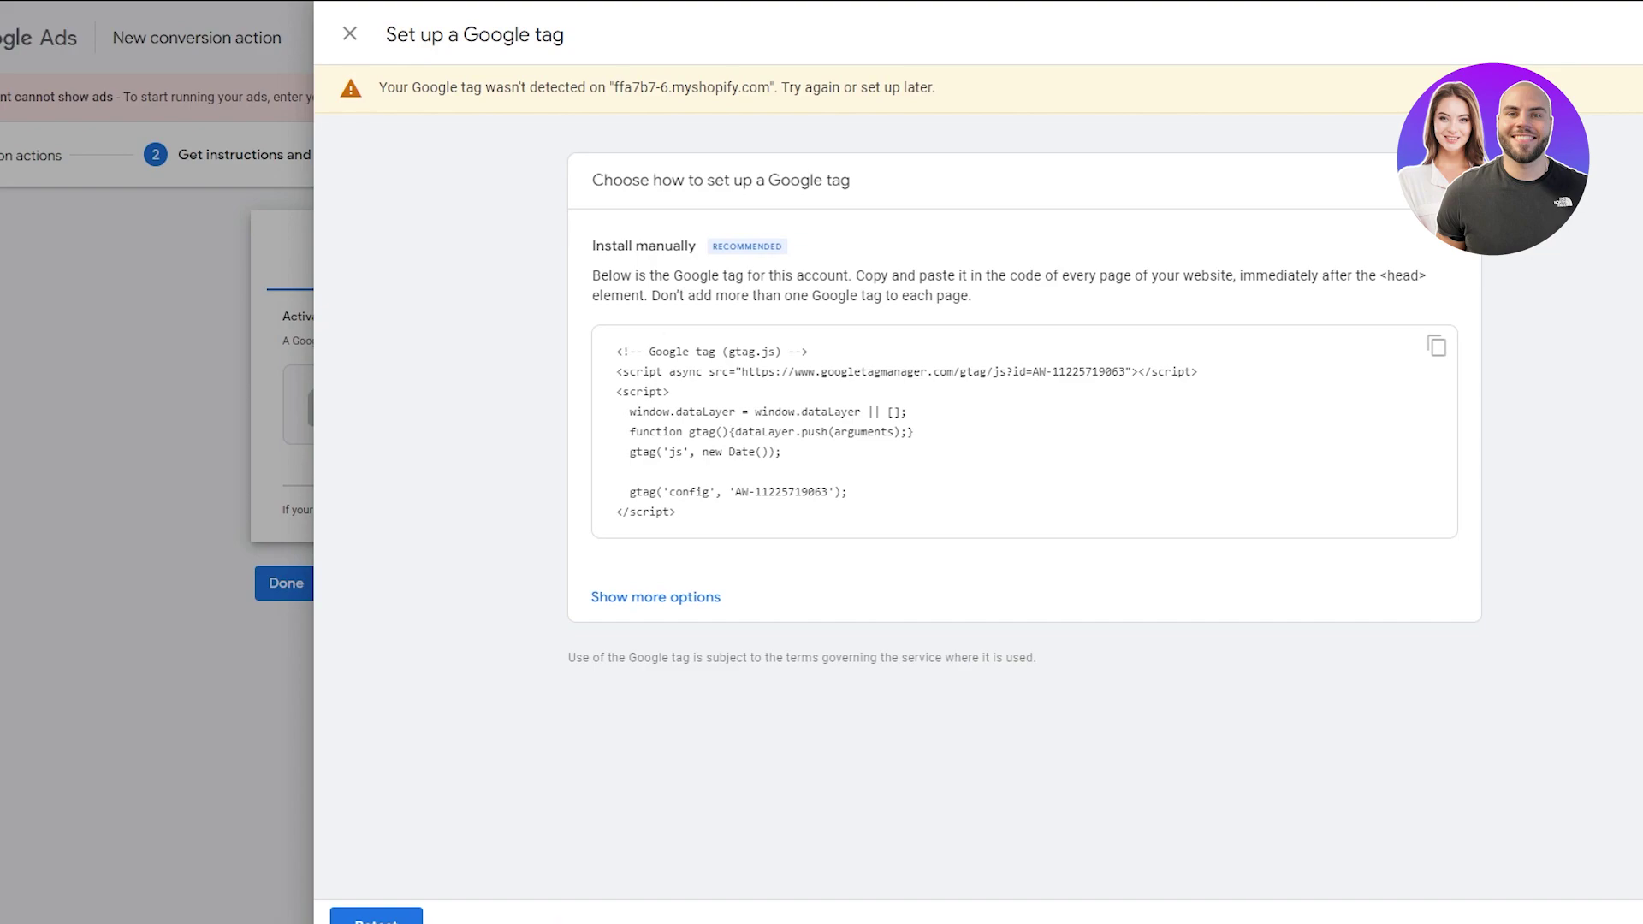
click(687, 599)
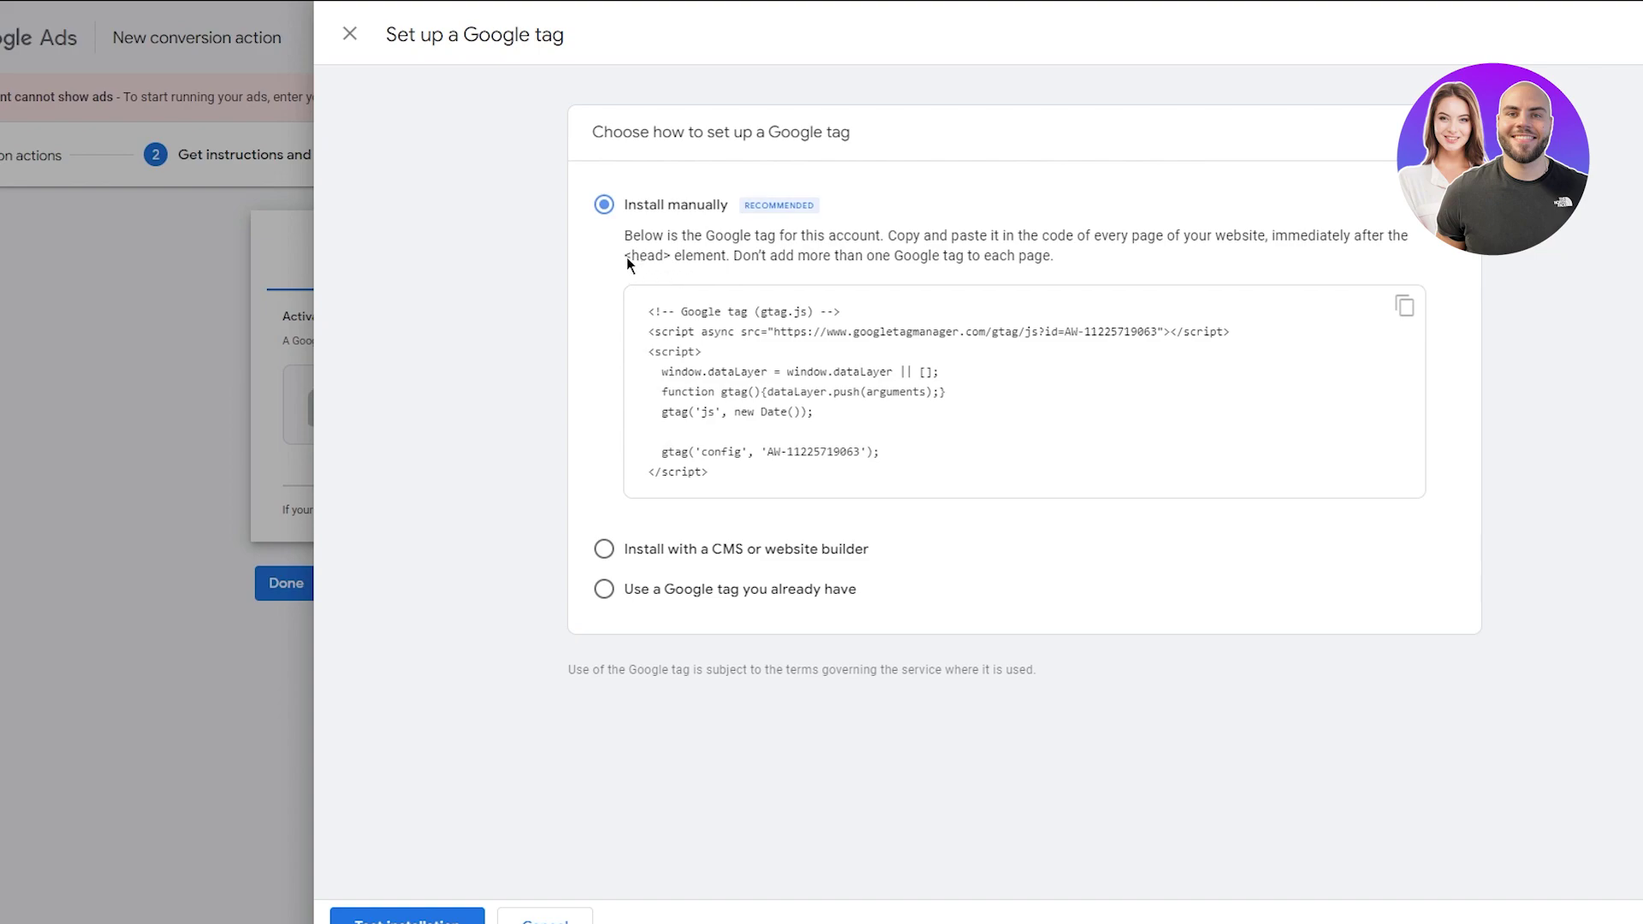
click(643, 308)
click(545, 918)
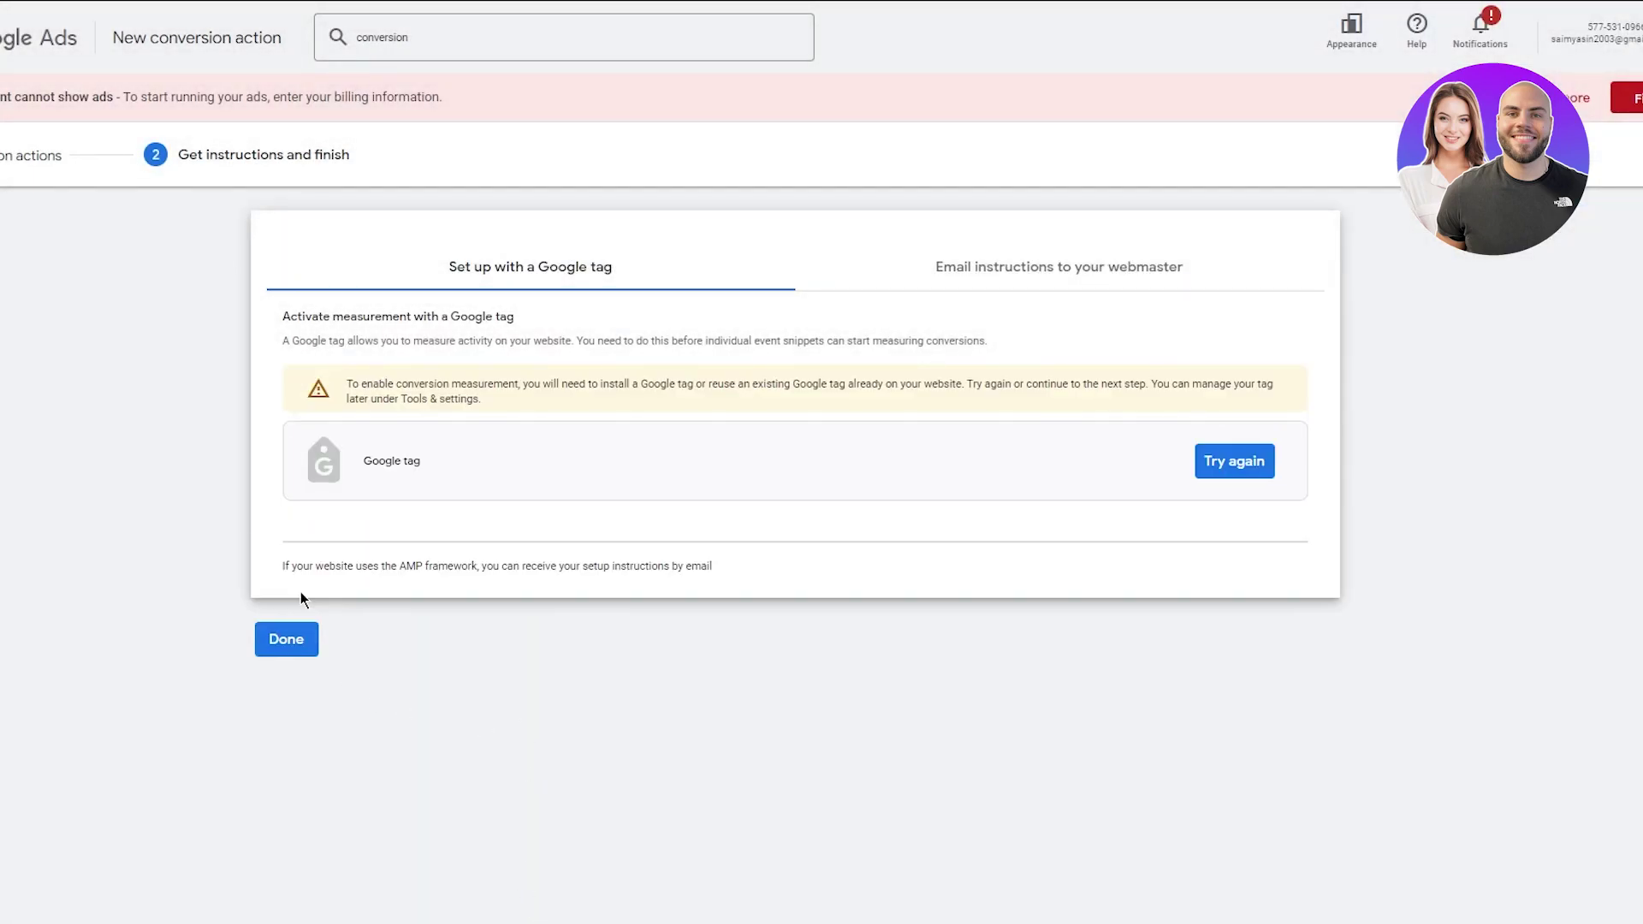
Step: Click Done to finish the Purchase conversion setup and reach the Conversions Summary
click(286, 639)
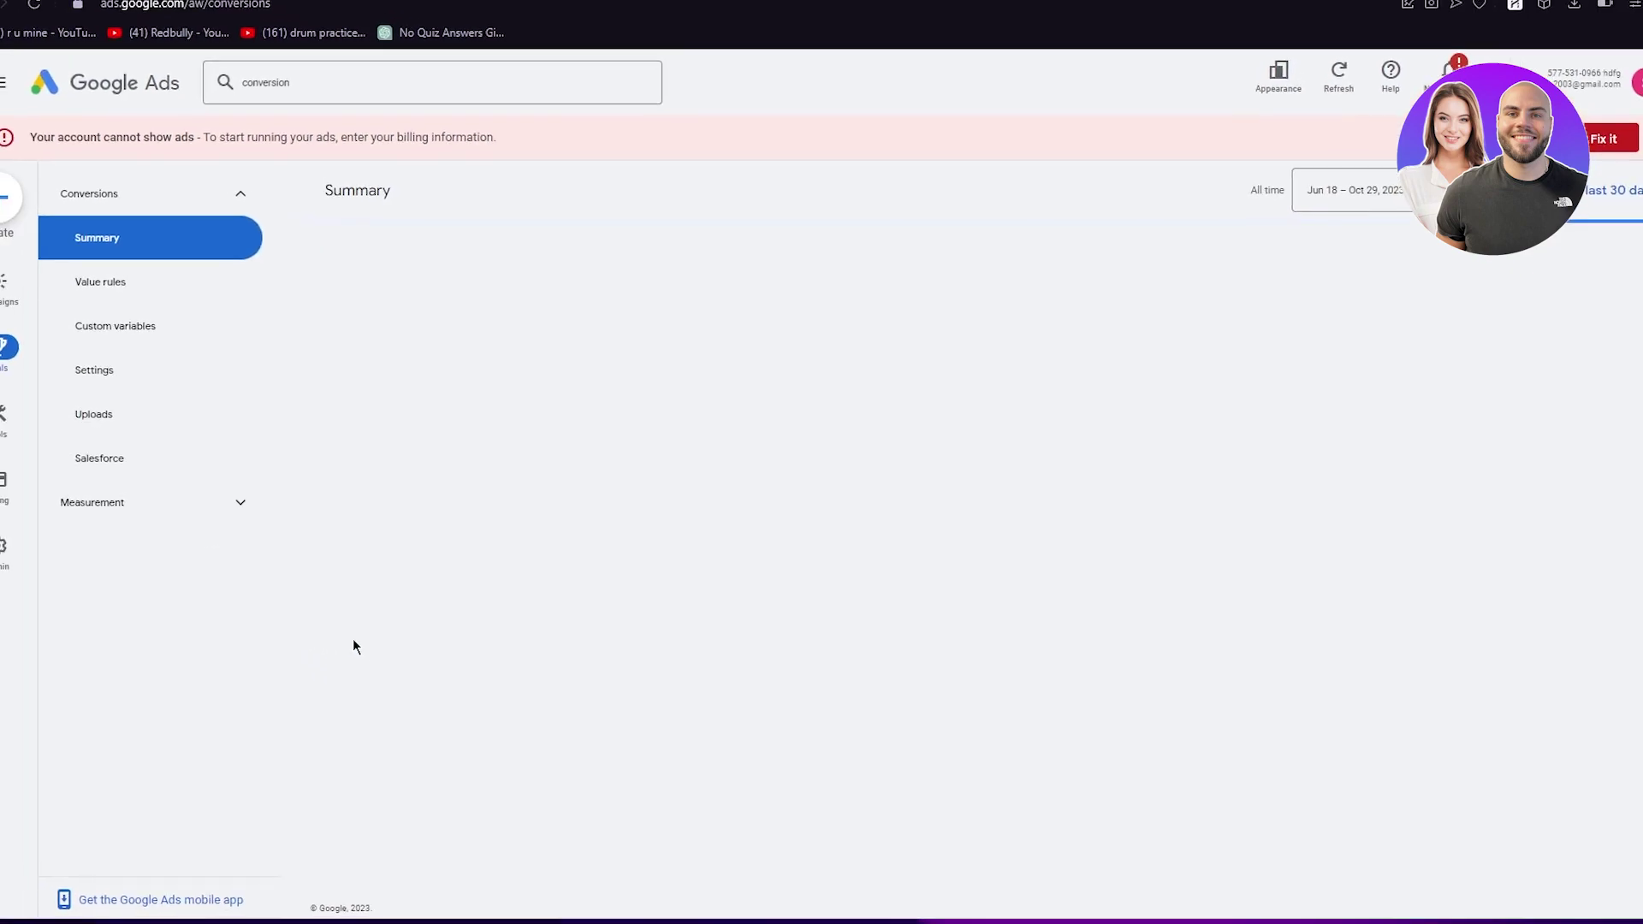